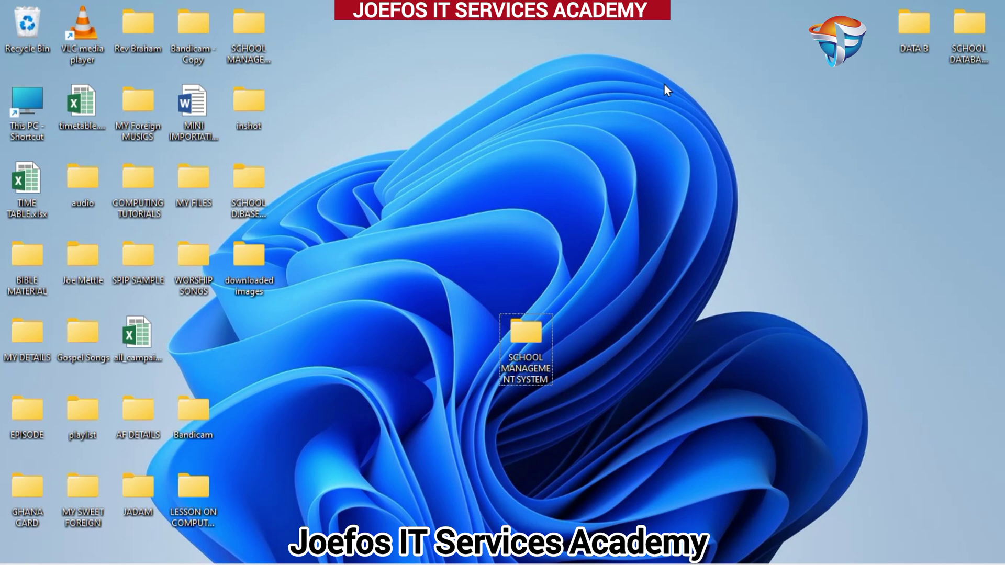
- Open the SCHOOL MANAGEMENT SYSTEM.xlsm workbook from the SCHOOL MANAGEMENT SYSTEM desktop folder and dismiss the activation wizard
double_click(507, 361)
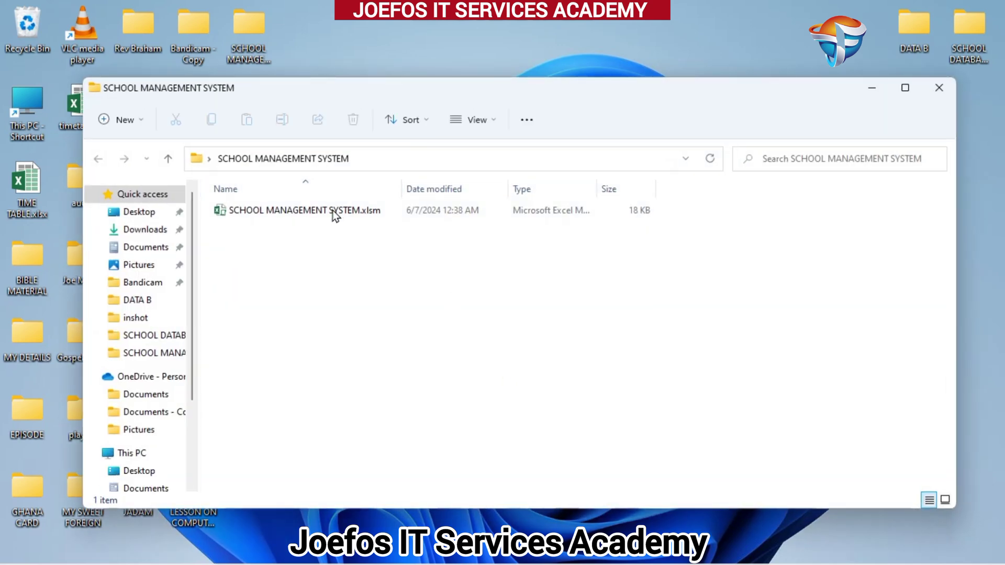
double_click(331, 212)
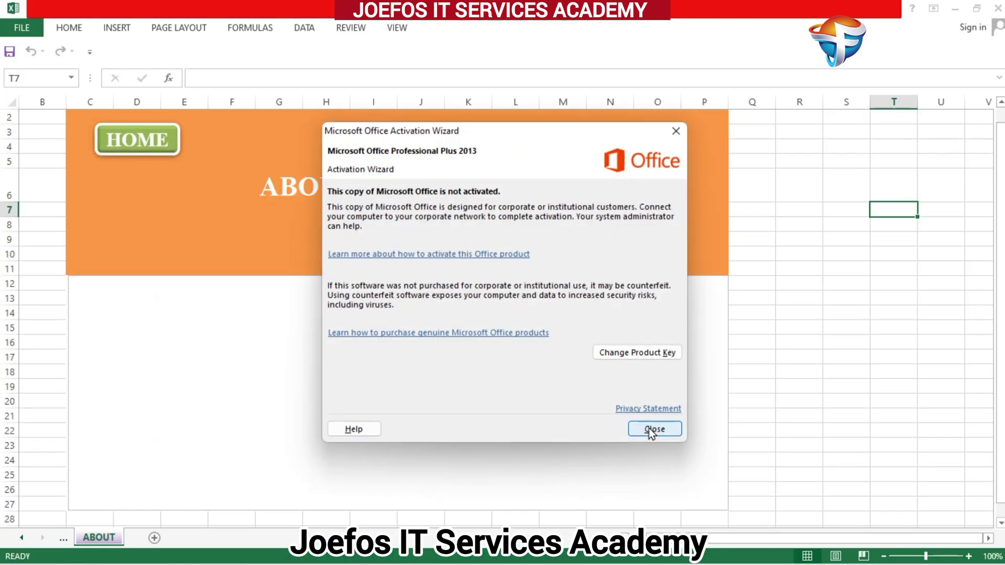
click(651, 431)
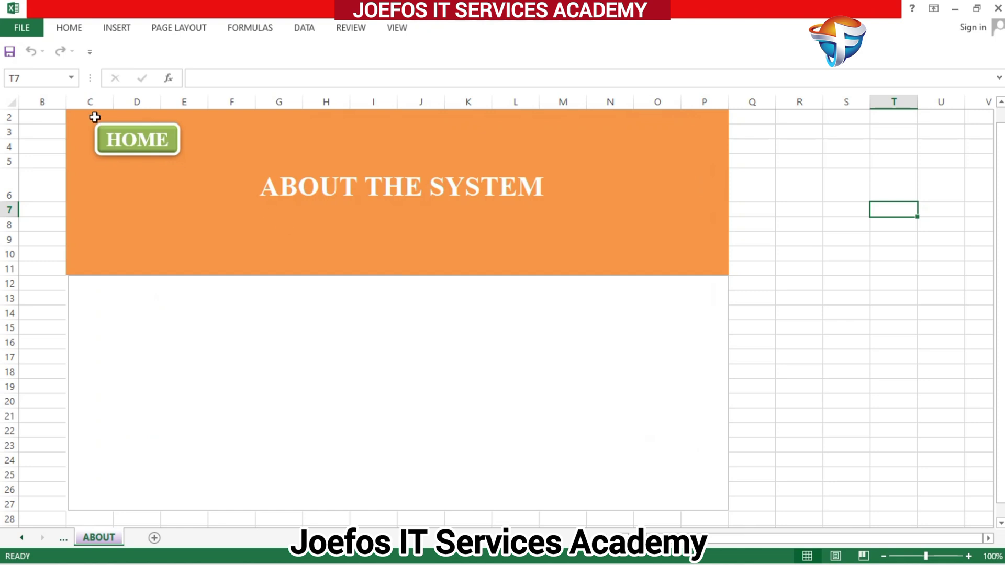
- Fill the whole of column B on the ABOUT sheet with white to hide its gridlines
click(55, 100)
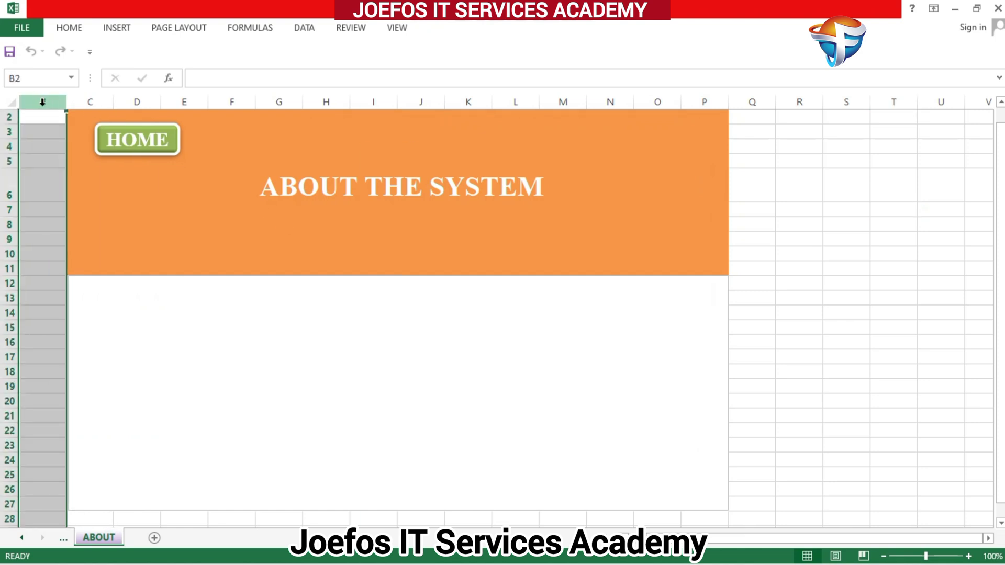
click(72, 29)
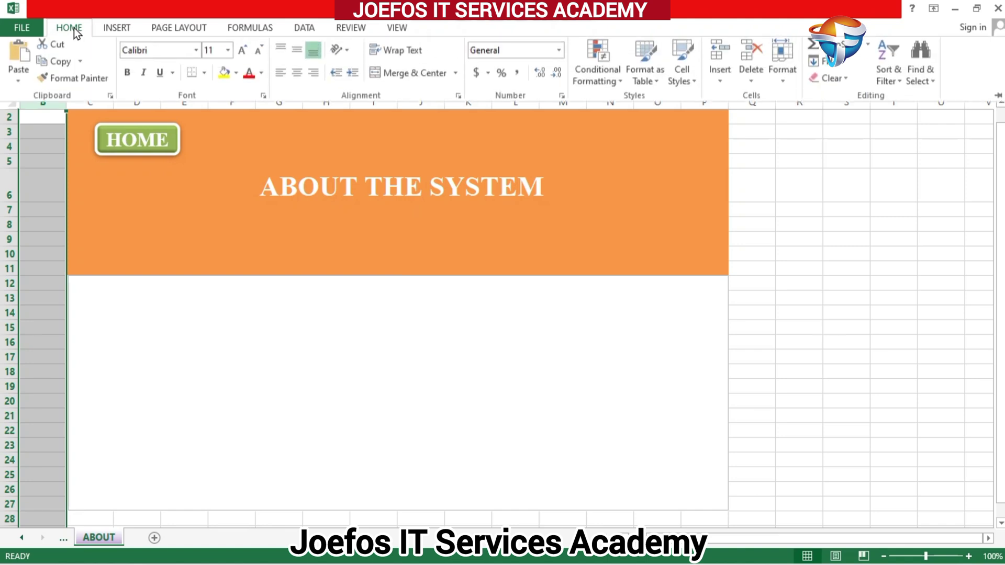
click(236, 77)
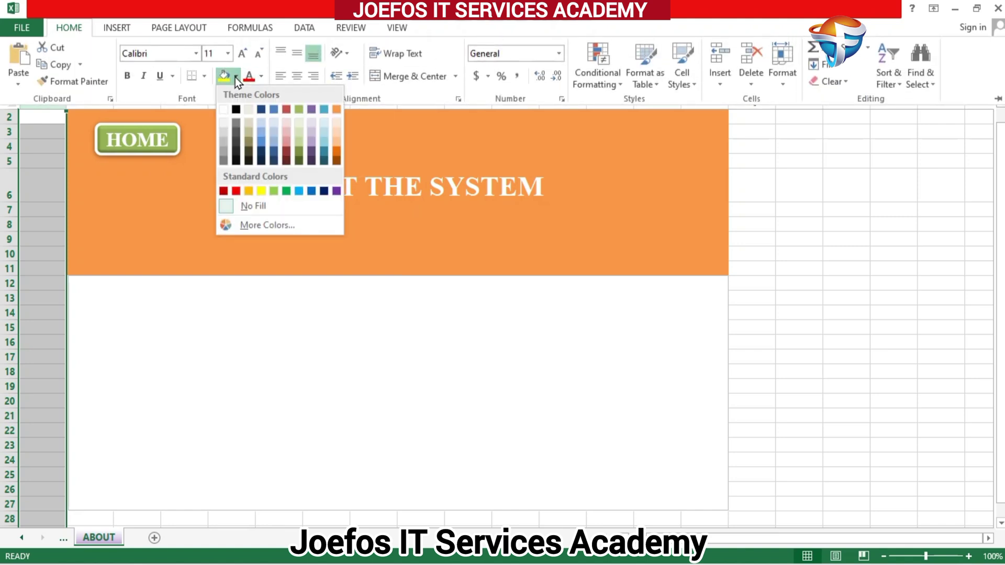
click(224, 109)
- Fill all cells from Q2 to the last column and last row of the sheet with white
click(759, 118)
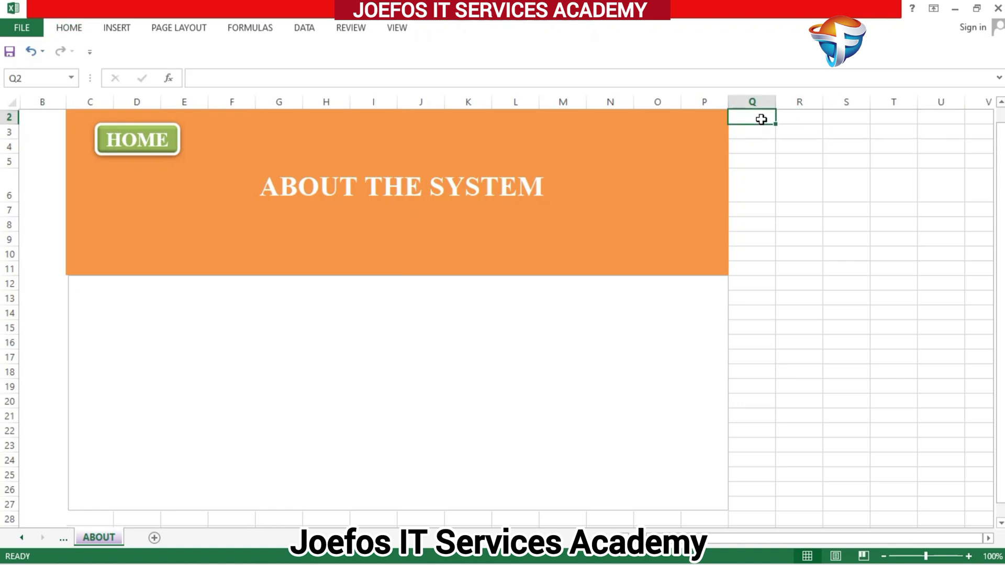
key(ctrl+shift+Right)
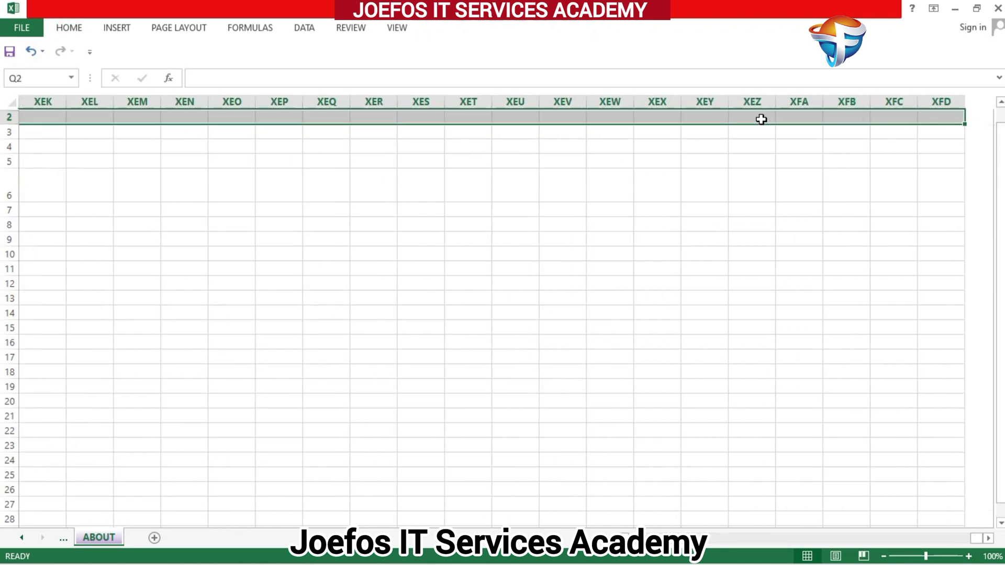
key(ctrl+shift+Down)
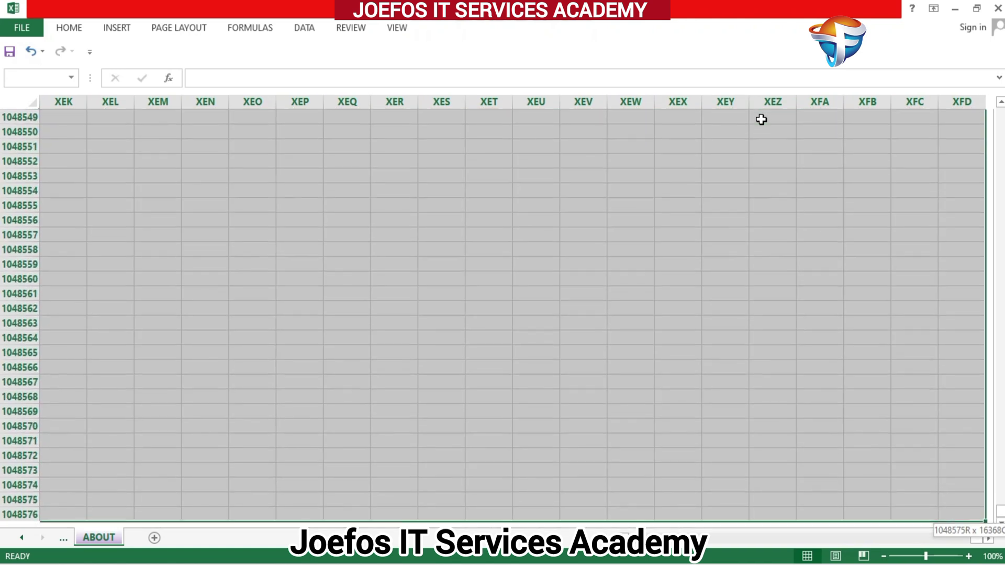
click(69, 27)
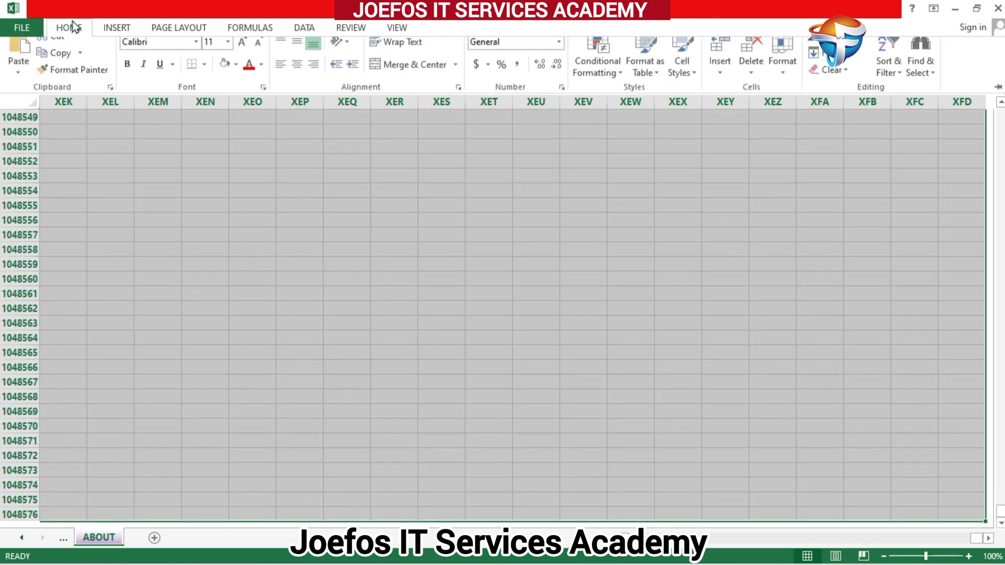
click(224, 76)
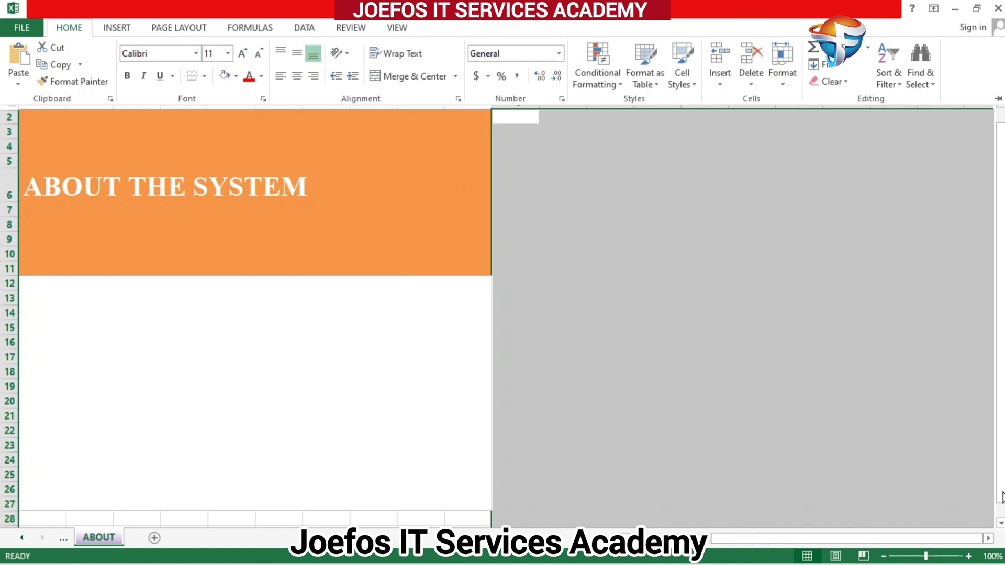
- Fill all cells from B28 across and down to the end of the sheet with white
click(946, 540)
click(871, 544)
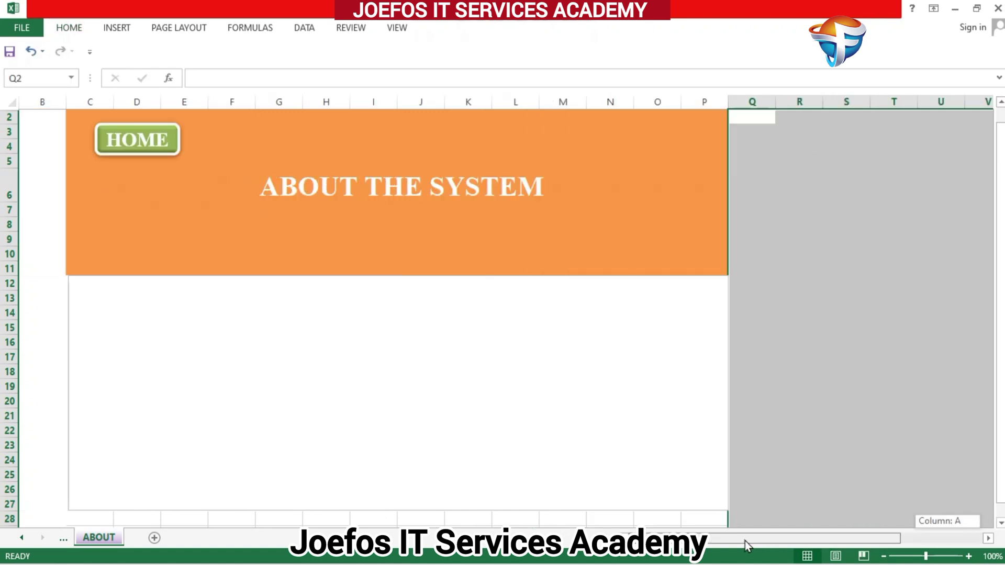
click(37, 517)
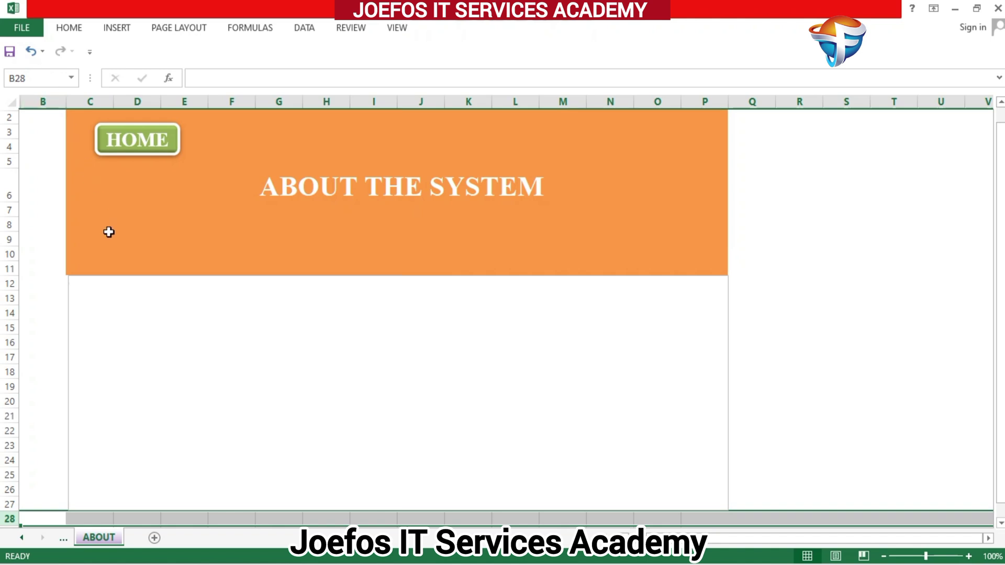
key(ctrl+shift+Down)
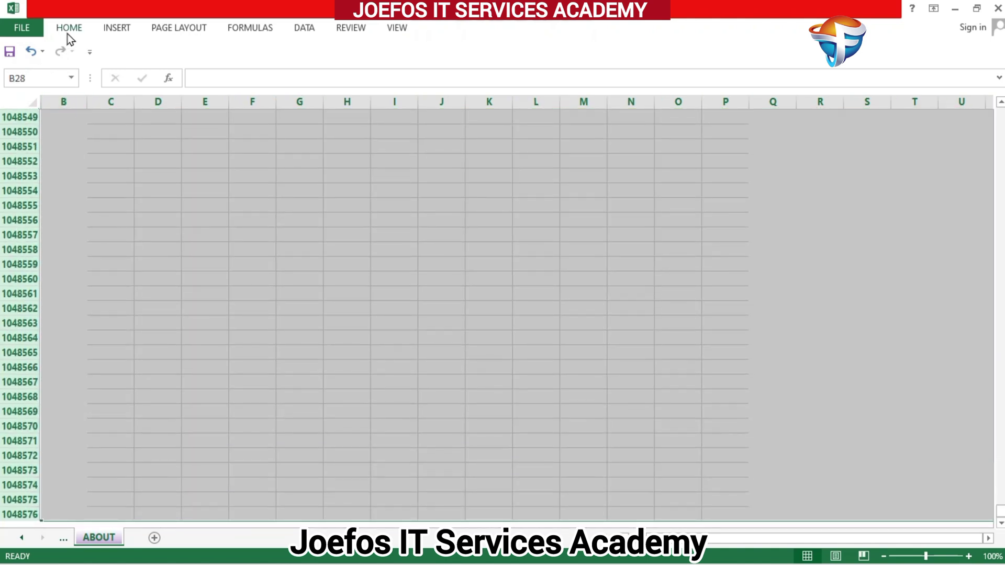
click(70, 30)
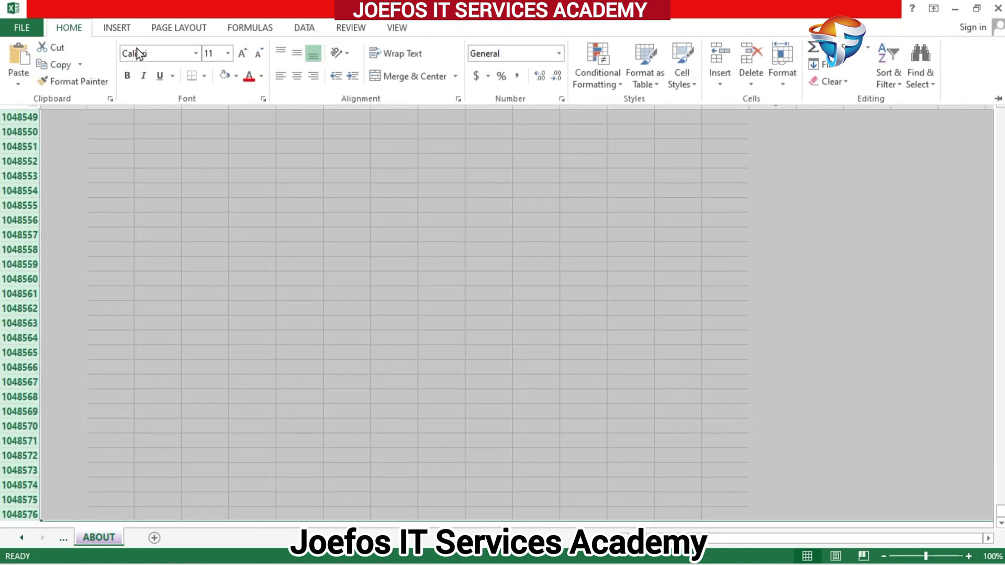
click(222, 77)
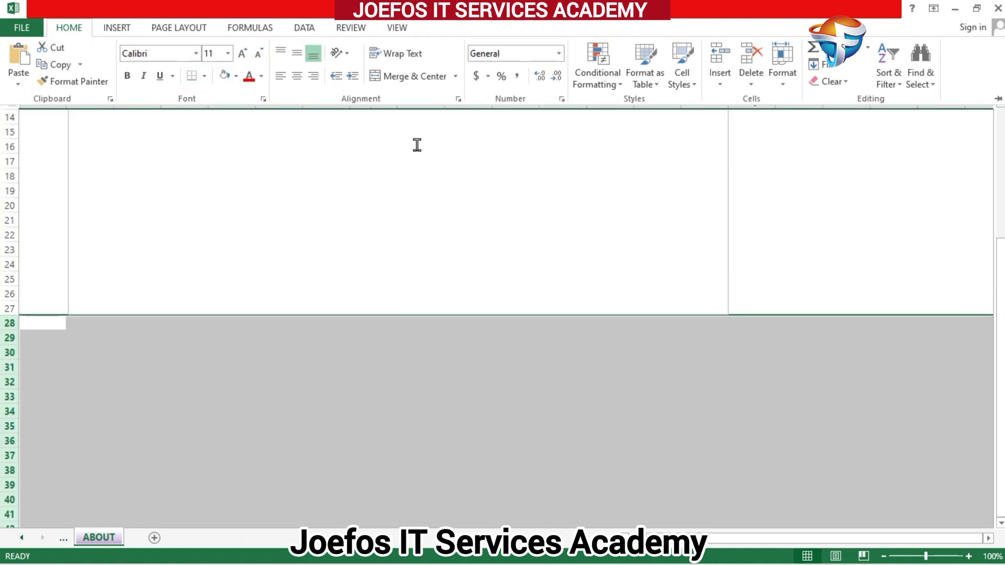
drag(848, 227, 837, 319)
click(790, 381)
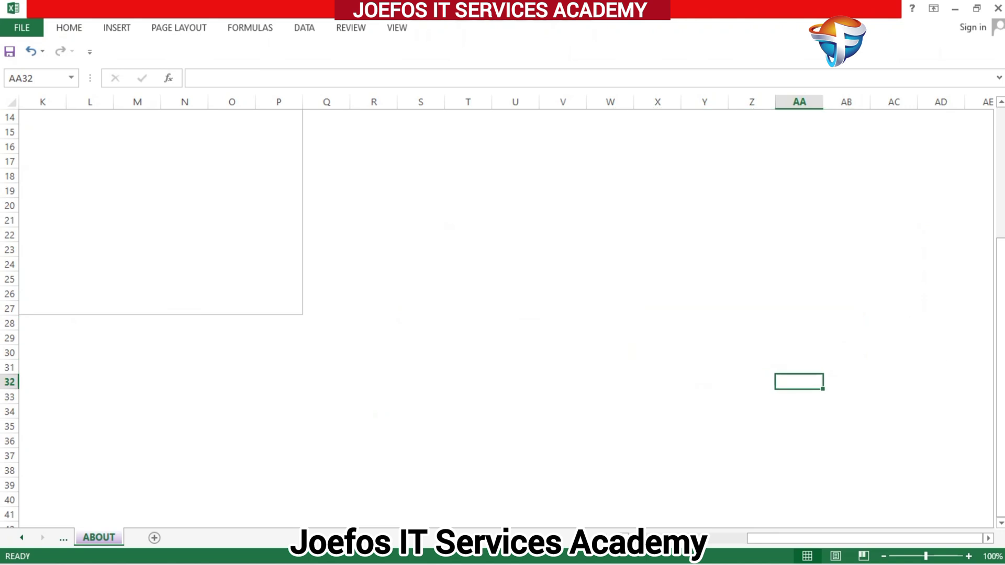
- Give the empty text box below the ABOUT THE SYSTEM banner an orange theme-colour outline
drag(1000, 347, 1000, 335)
drag(828, 539, 594, 516)
click(495, 346)
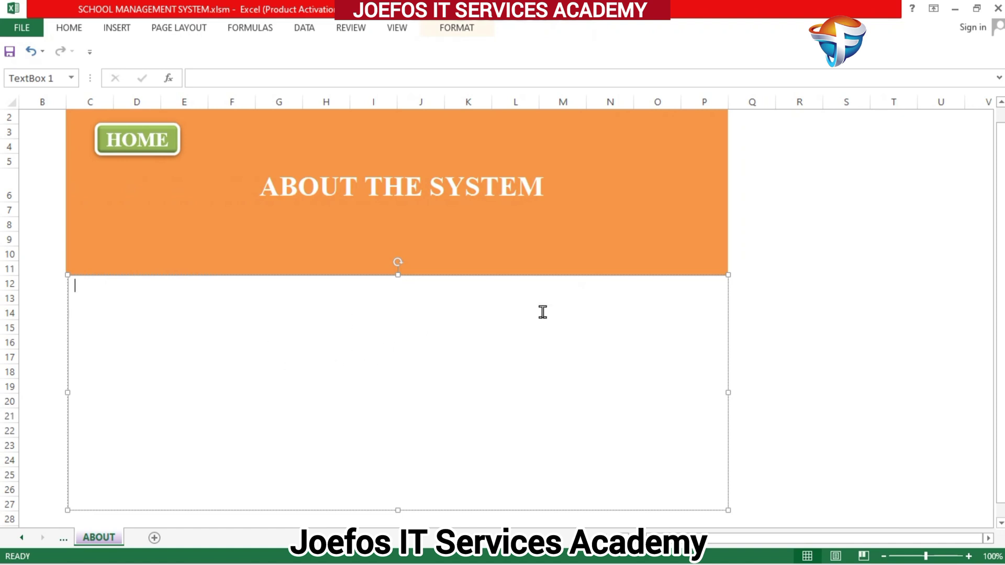
click(448, 27)
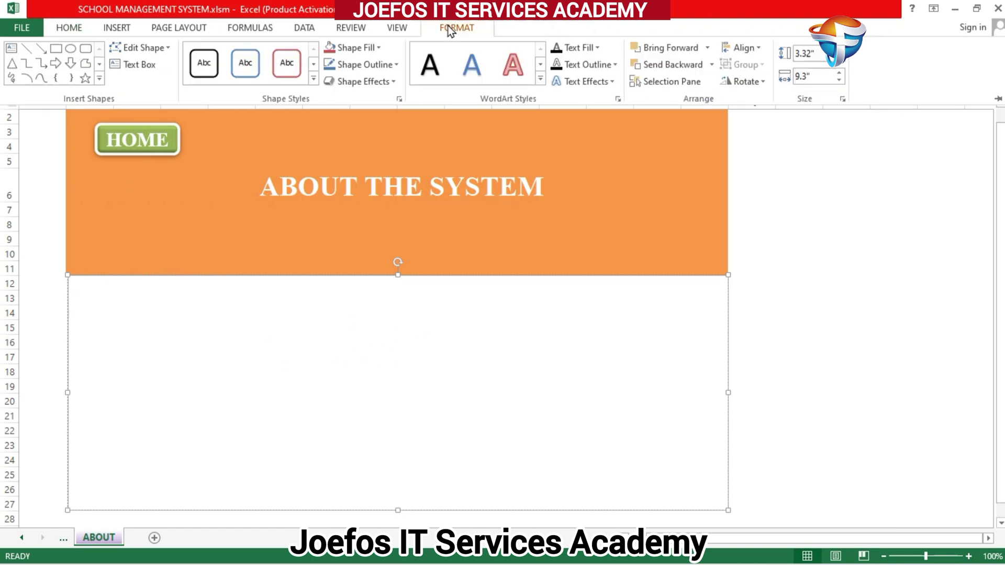
click(394, 65)
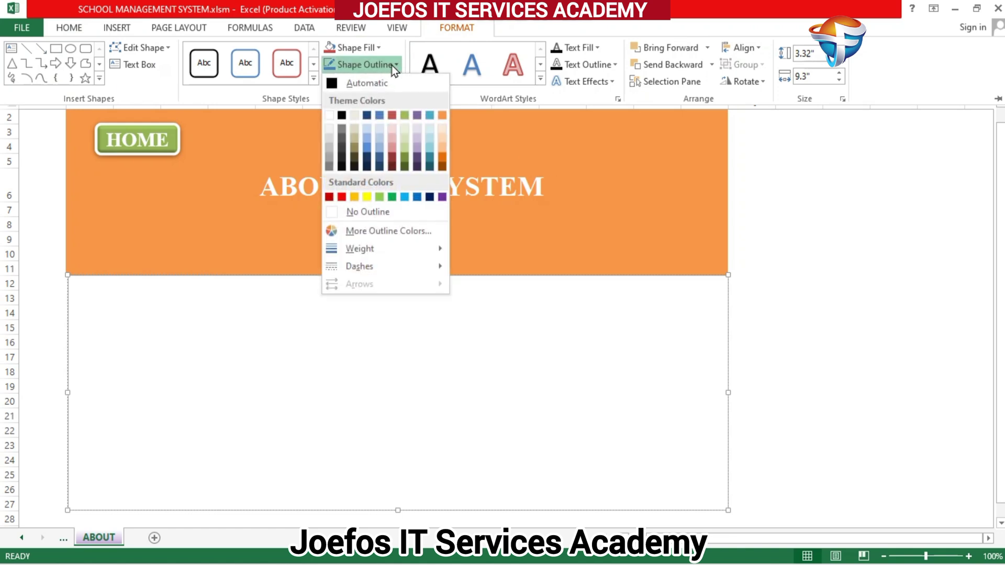
click(442, 116)
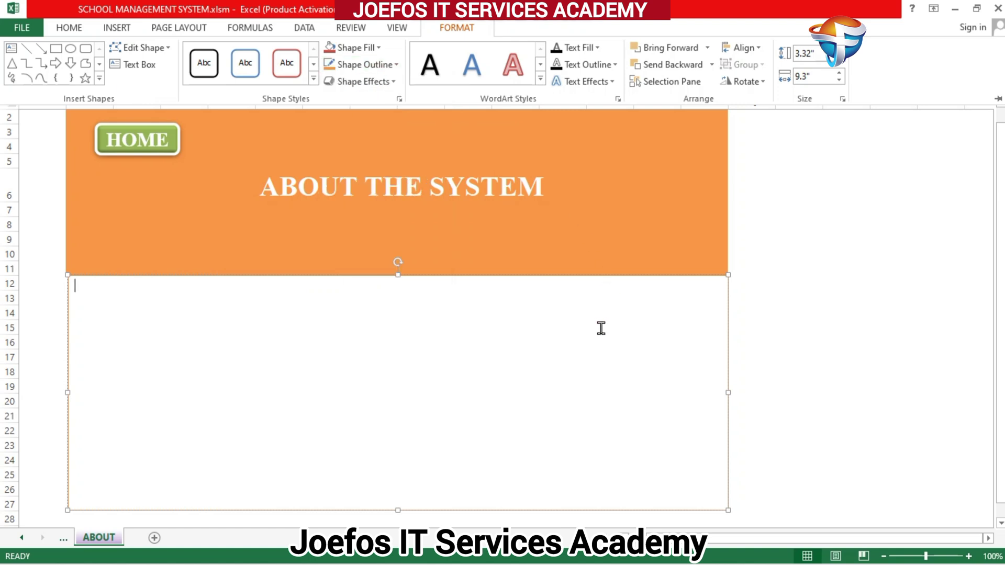
key(ctrl+F1)
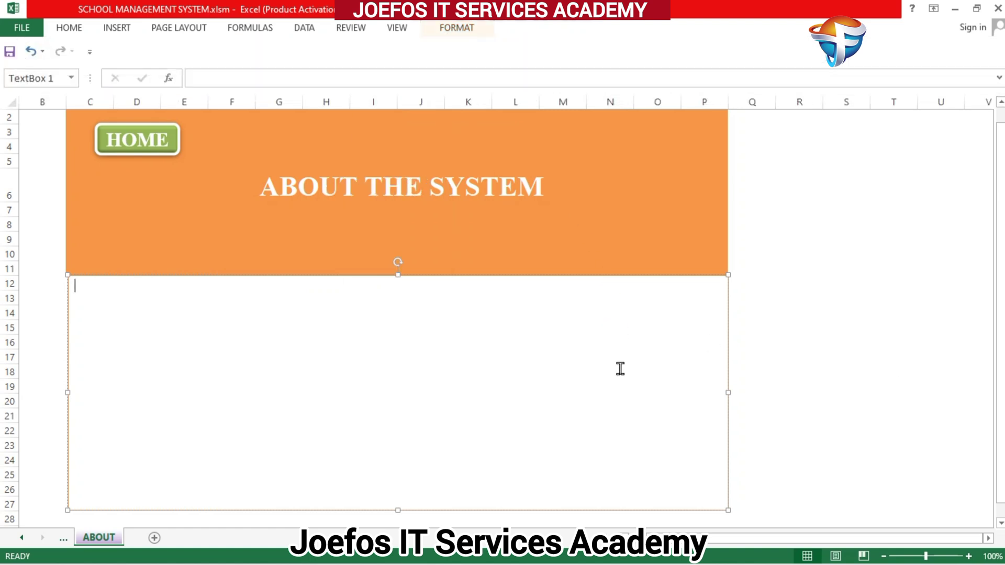
click(118, 29)
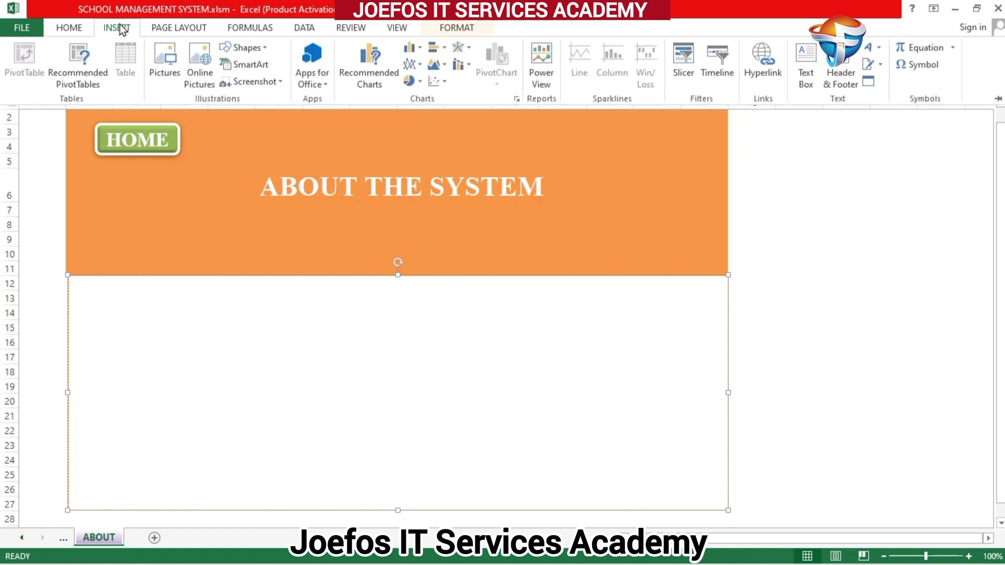
click(67, 28)
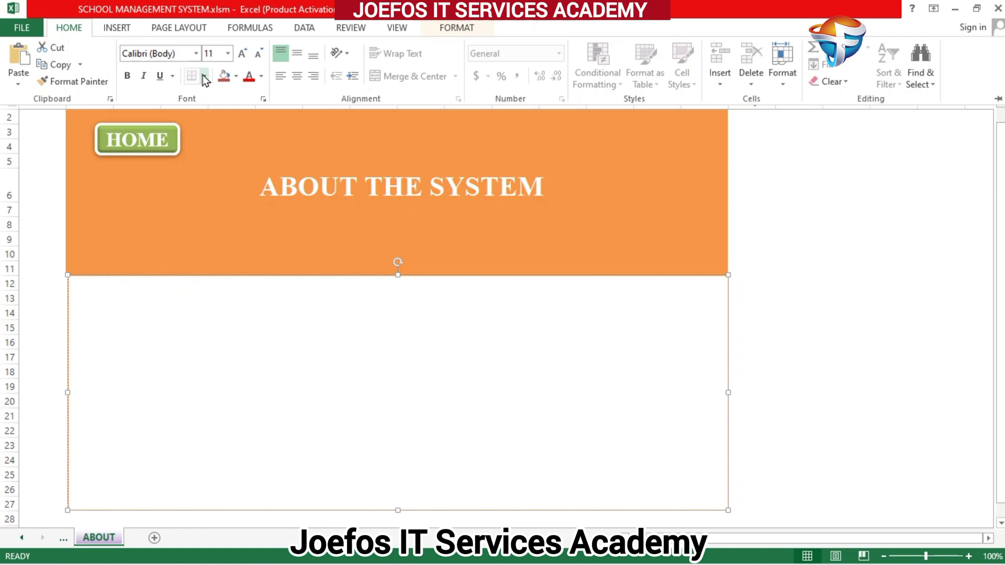
click(204, 77)
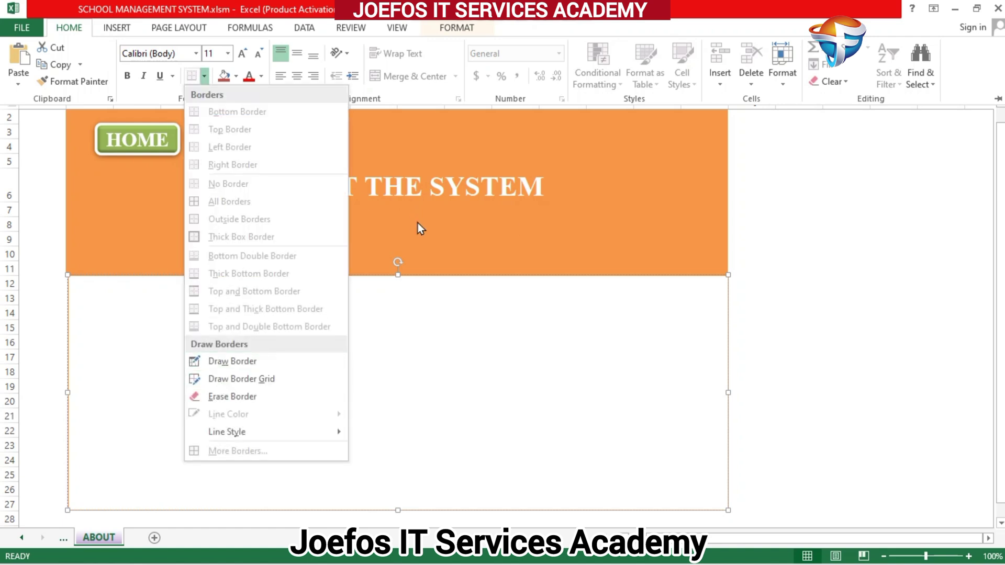
key(Escape)
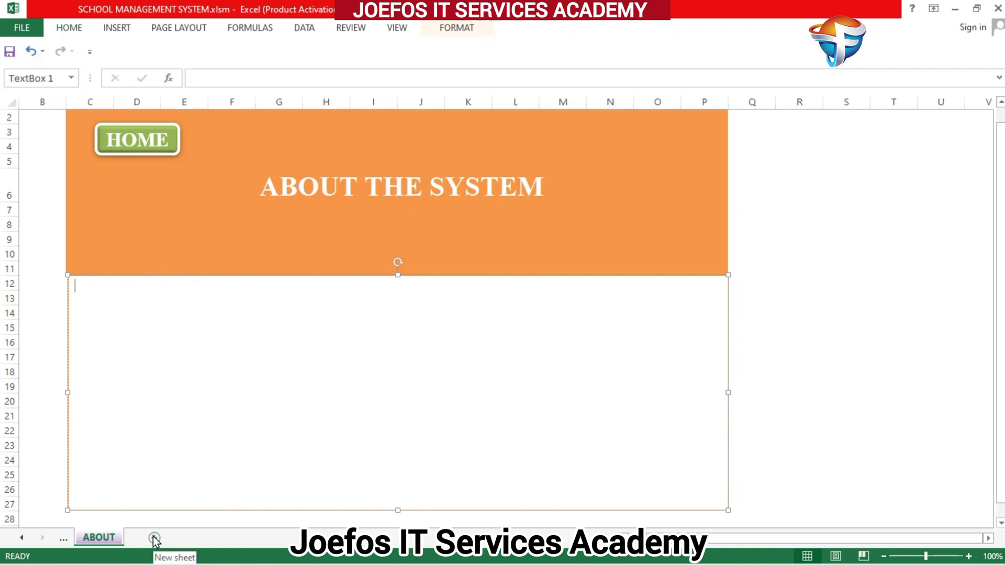
- Add a new worksheet after the ABOUT sheet and name it STUDENTS DETAILS
click(154, 538)
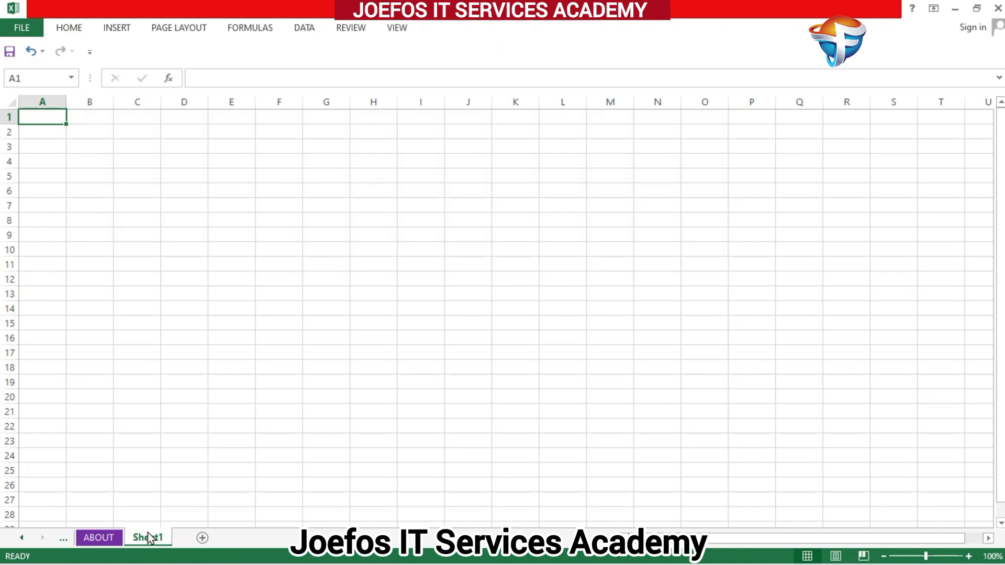
double_click(147, 538)
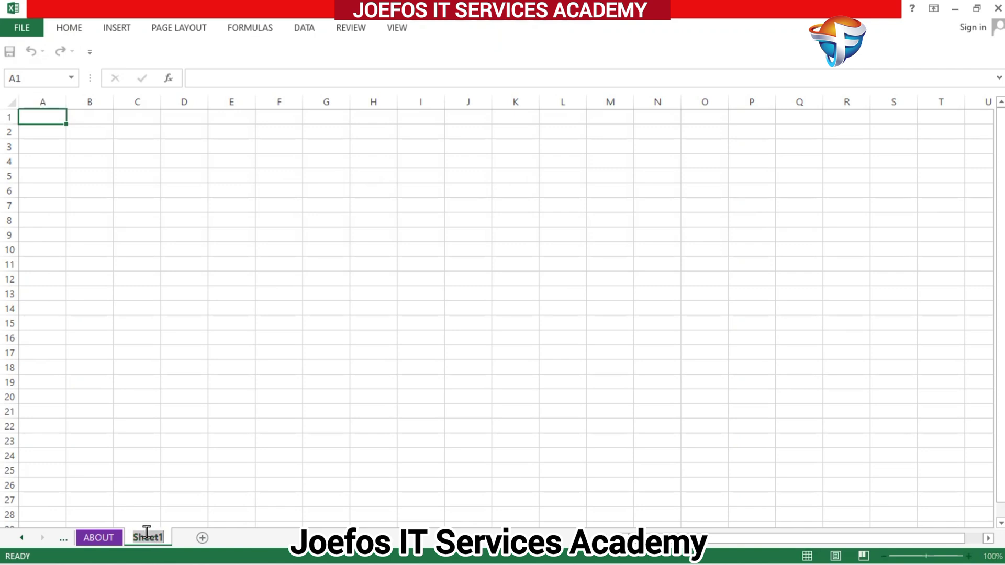
key(BackSpace)
text(STUDENT)
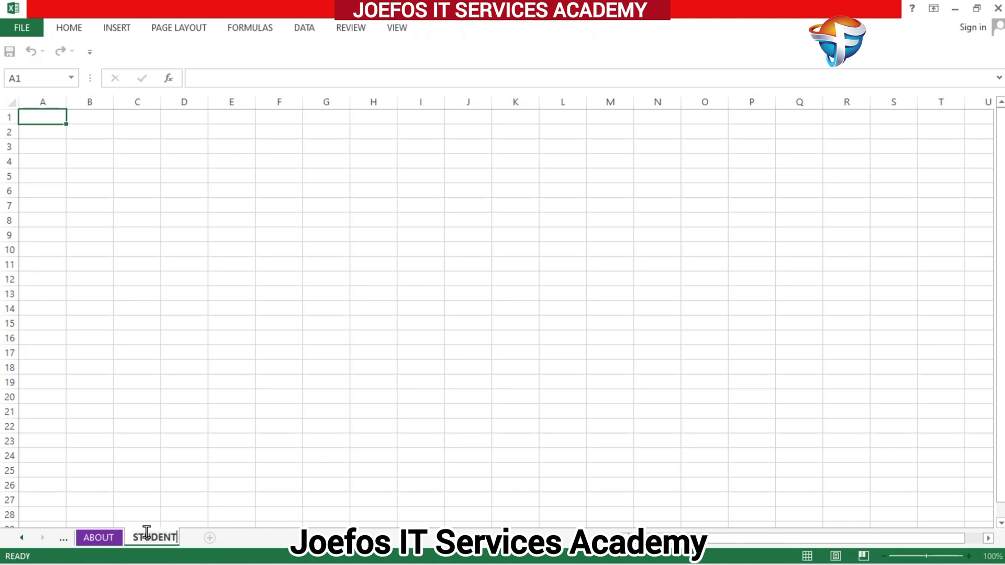
text(S DETAILS)
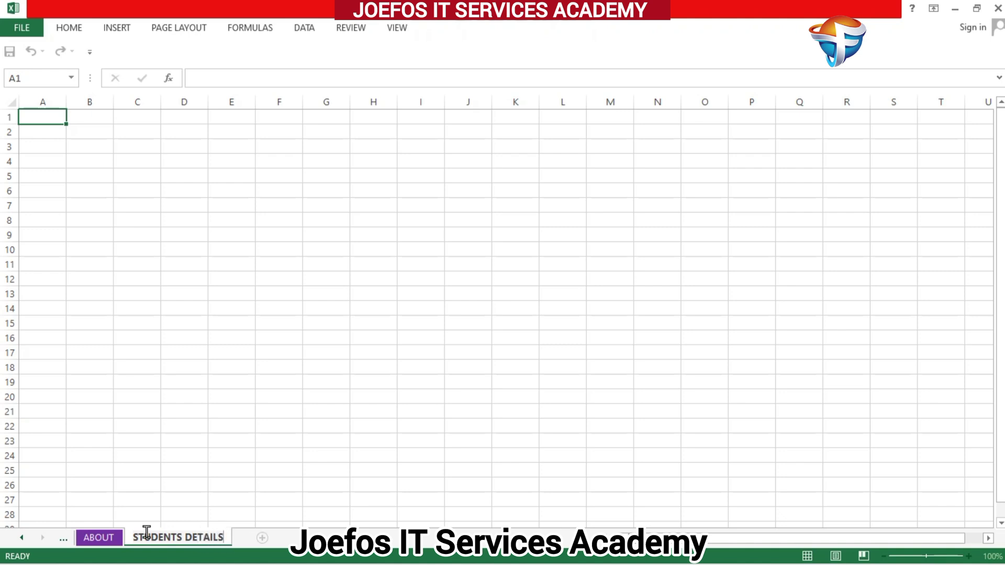
key(Return)
- Set the tab colour of the STUDENTS DETAILS sheet to the standard dark blue
right_click(174, 537)
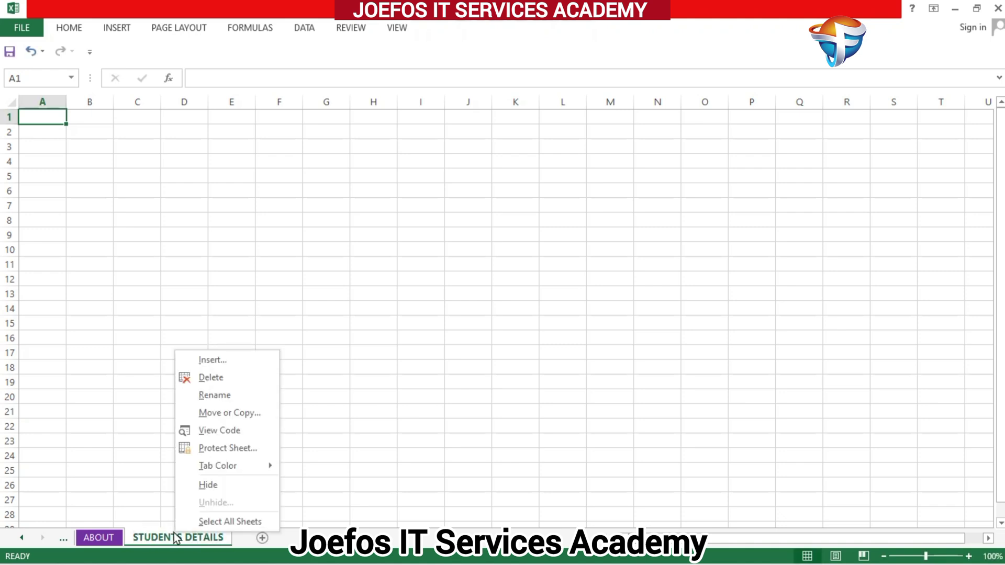
mouse_move(228, 469)
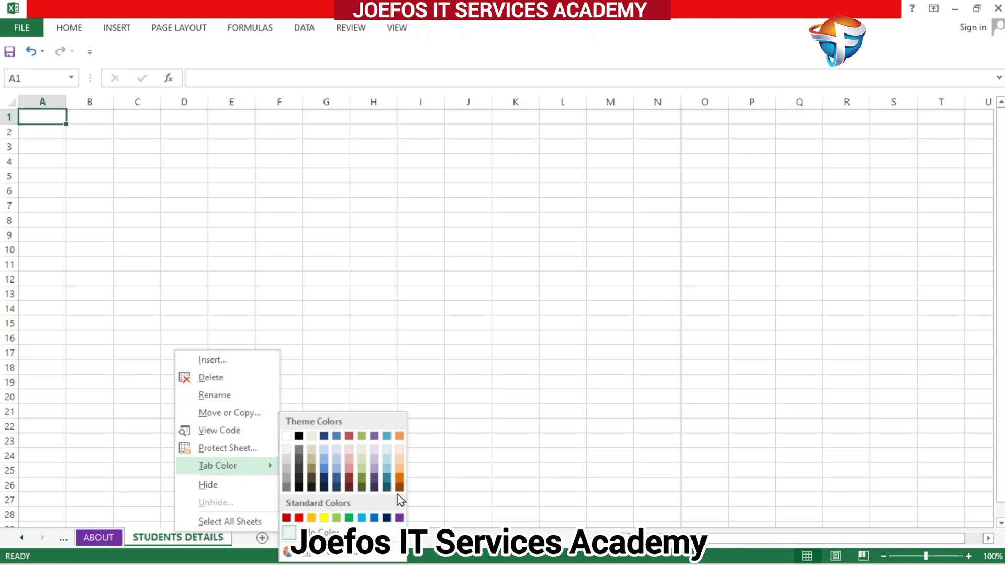
click(387, 519)
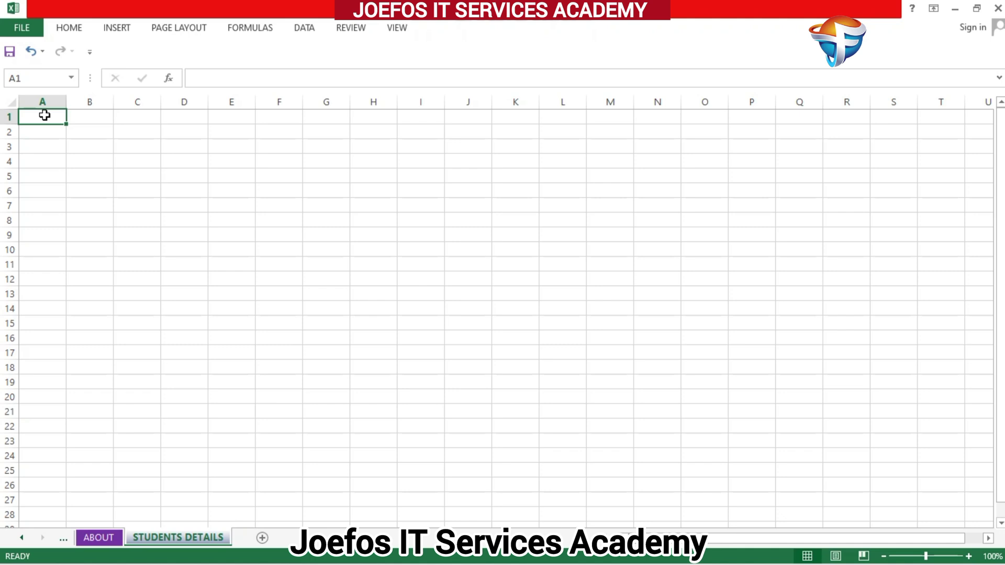
- Enter the column heading ADM NO. in cell A1 of the STUDENTS DETAILS sheet
text(AMN)
key(BackSpace)
key(BackSpace)
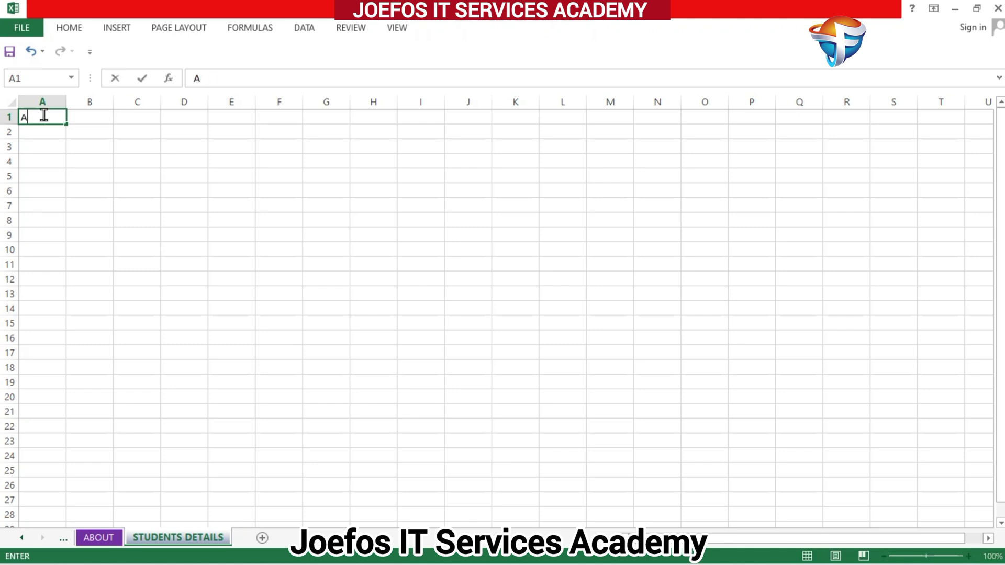
text(DM NO.)
click(100, 115)
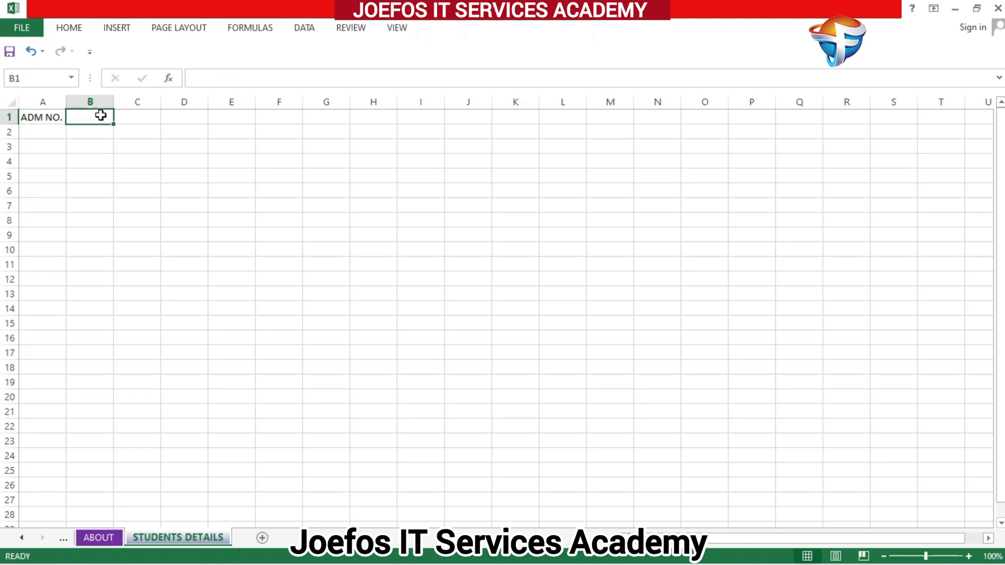
- Enter the column headings NAME, CLASS and DOB in cells B1 to D1 of the STUDENTS DETAILS sheet
text(NAME)
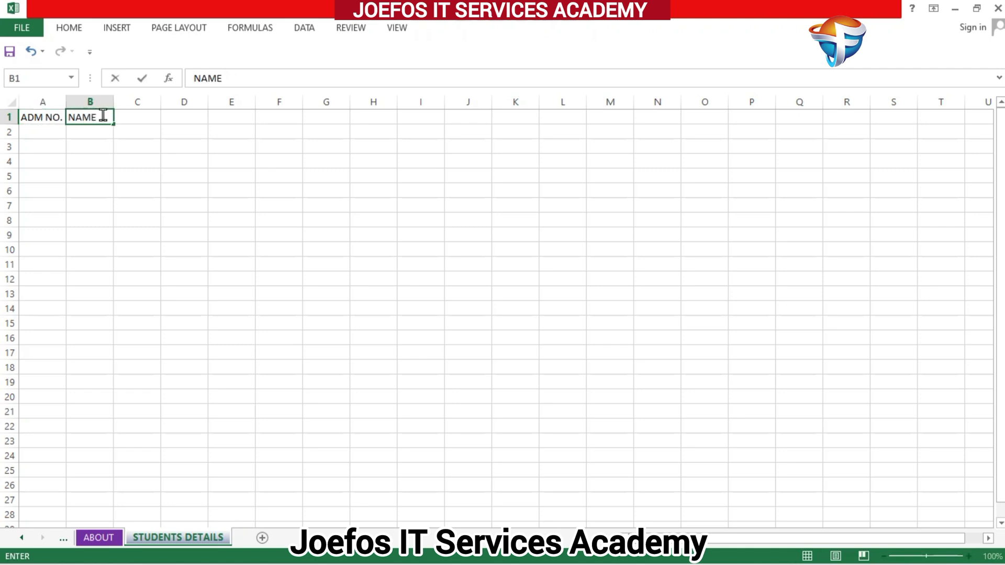
click(126, 117)
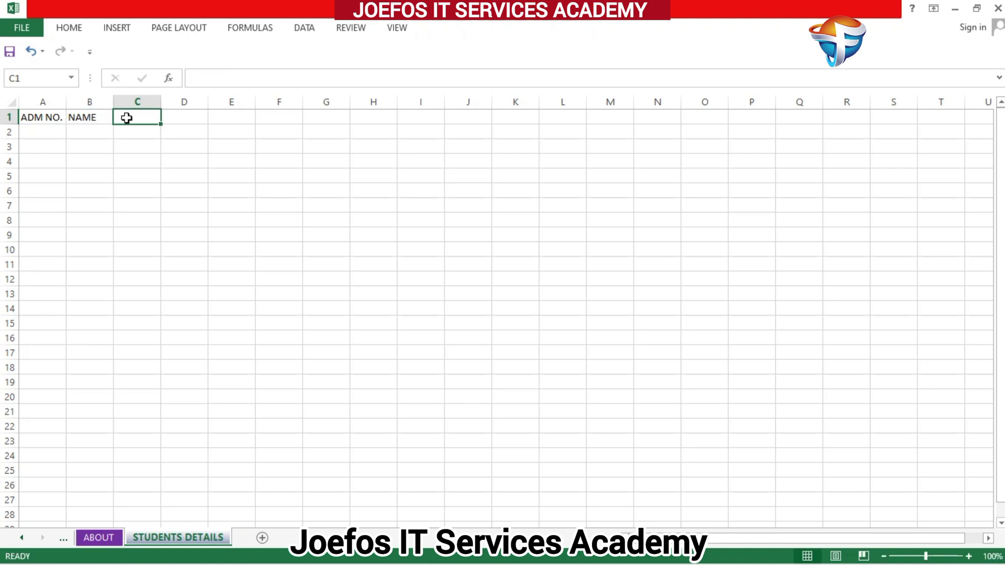
text(CL)
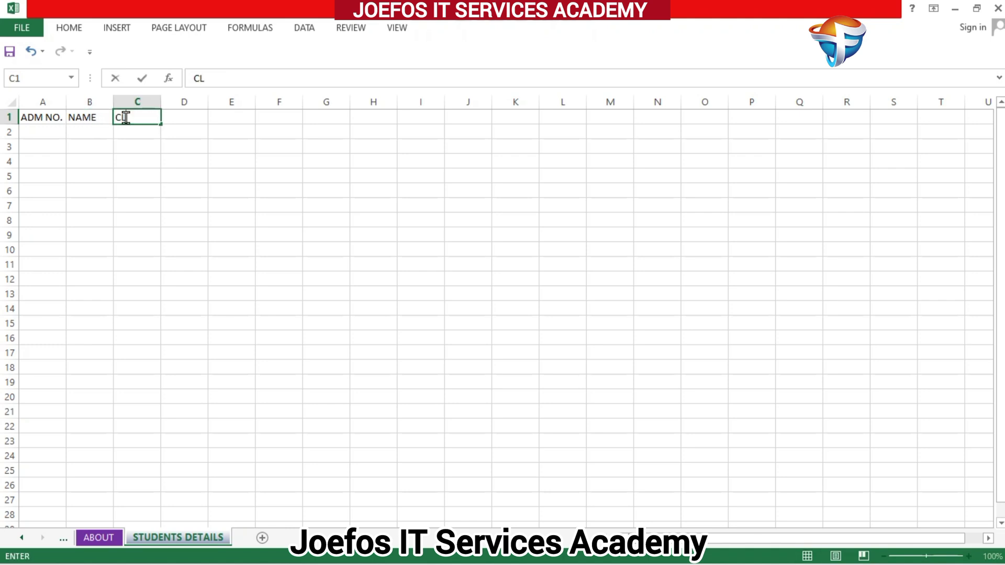
text(ASS)
click(185, 119)
text(O)
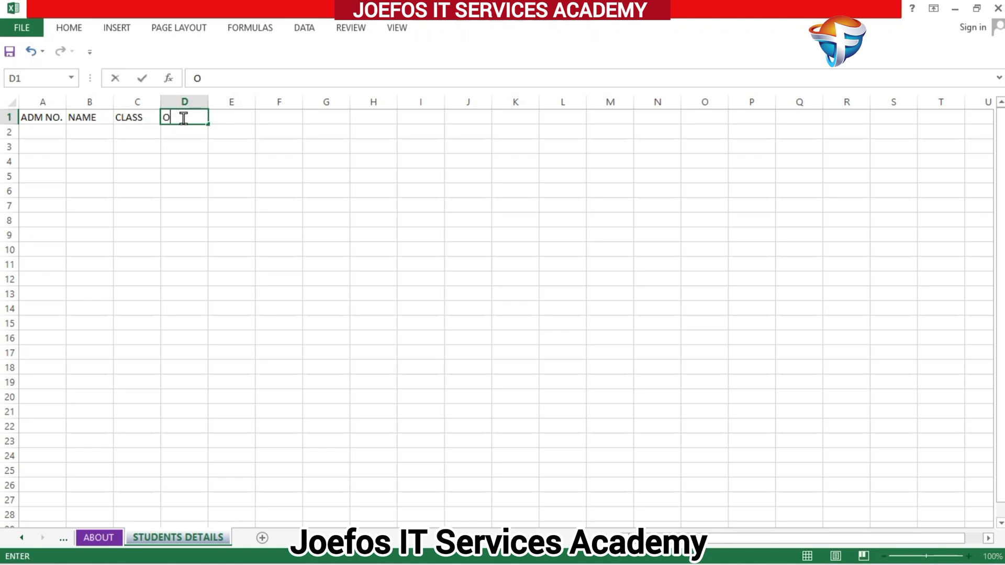
key(BackSpace)
text(DOB)
- Enter the column headings DOA, ADM FEE and GUARDIAN NAME in cells E1 to G1
click(232, 120)
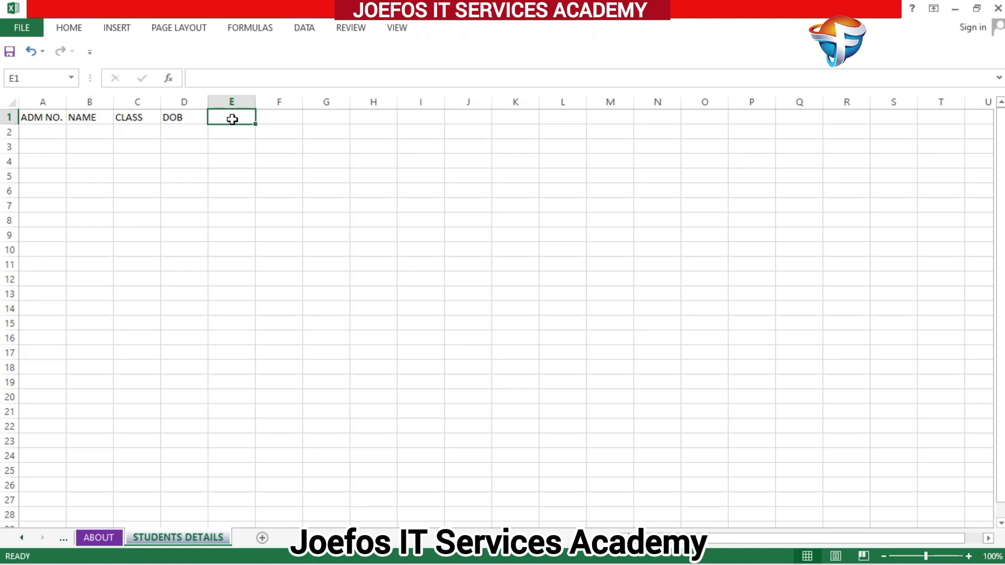
text(DOA)
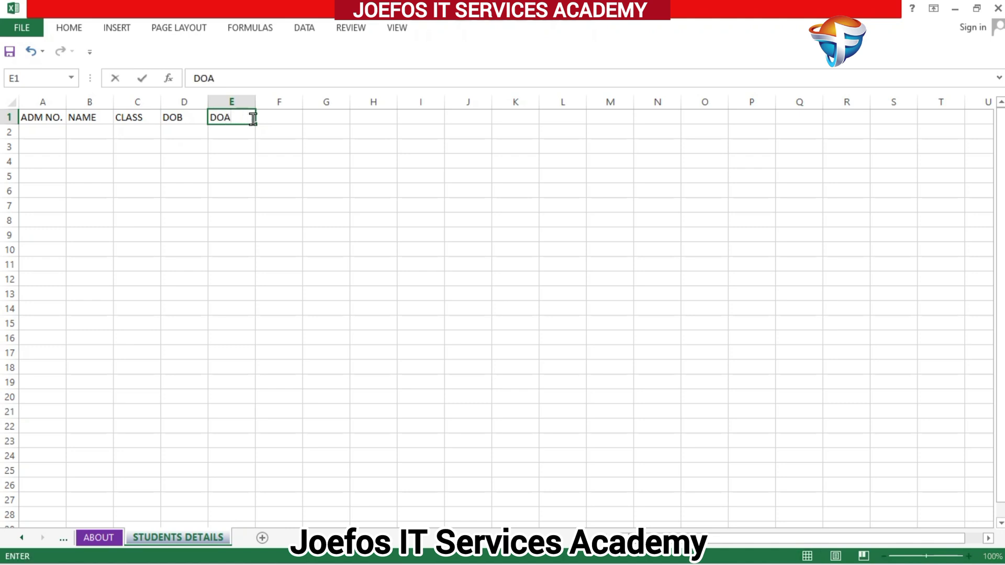
click(281, 119)
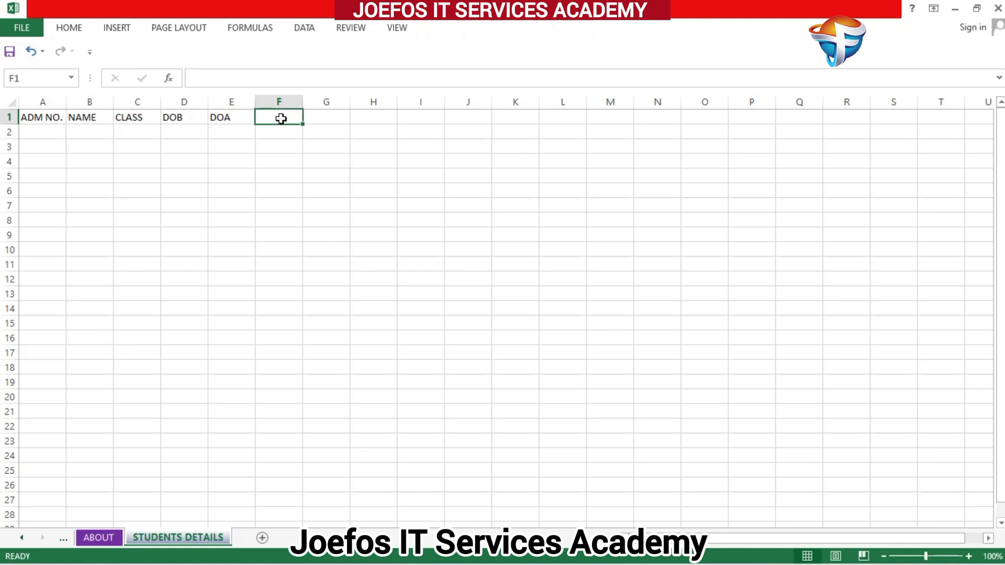
text(ADM)
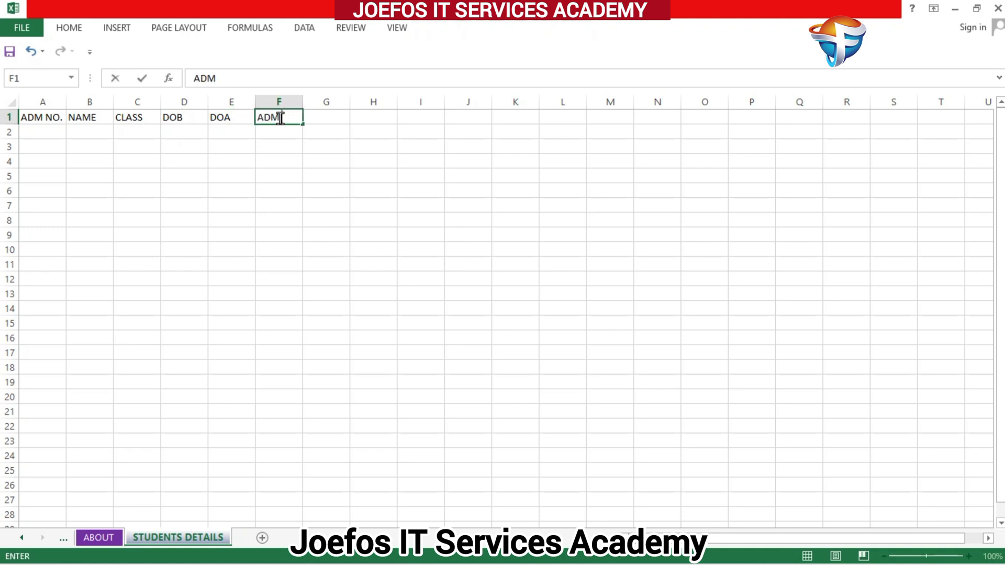
text( FEE)
click(335, 113)
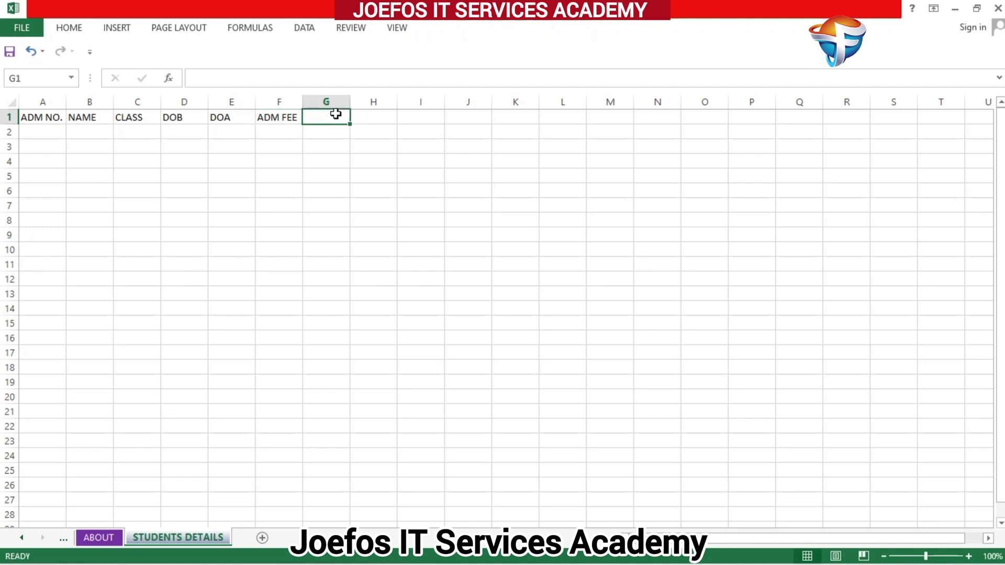
text(GU)
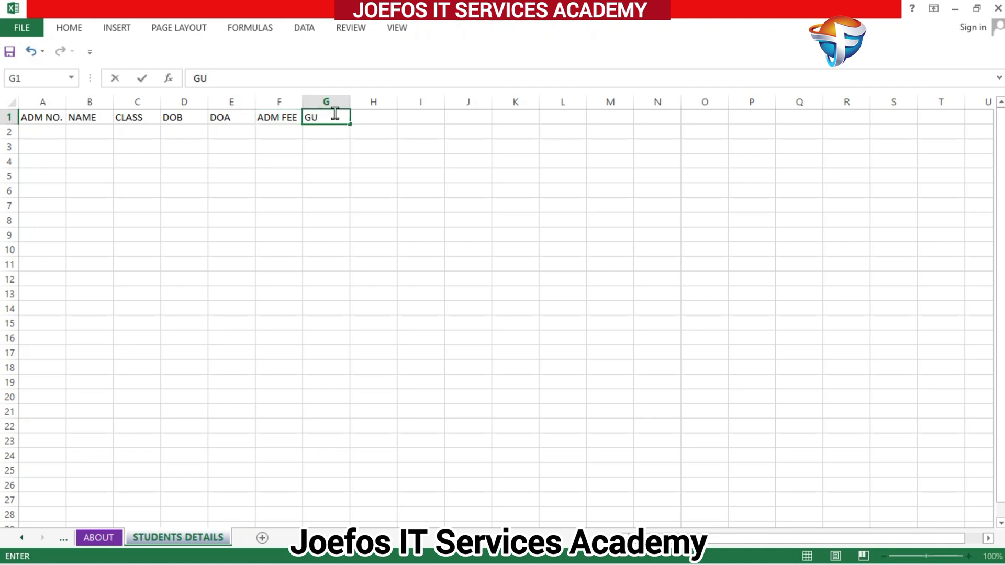
text(ARDIAN NAME)
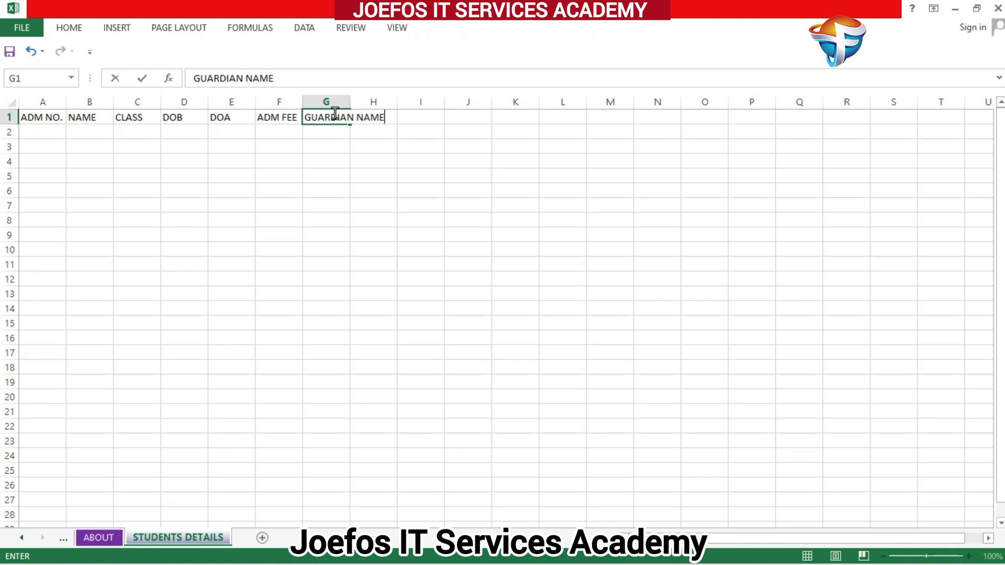
- Enter the column headings ADDRESS in cell H1 and CONTACT in cell I1
click(385, 101)
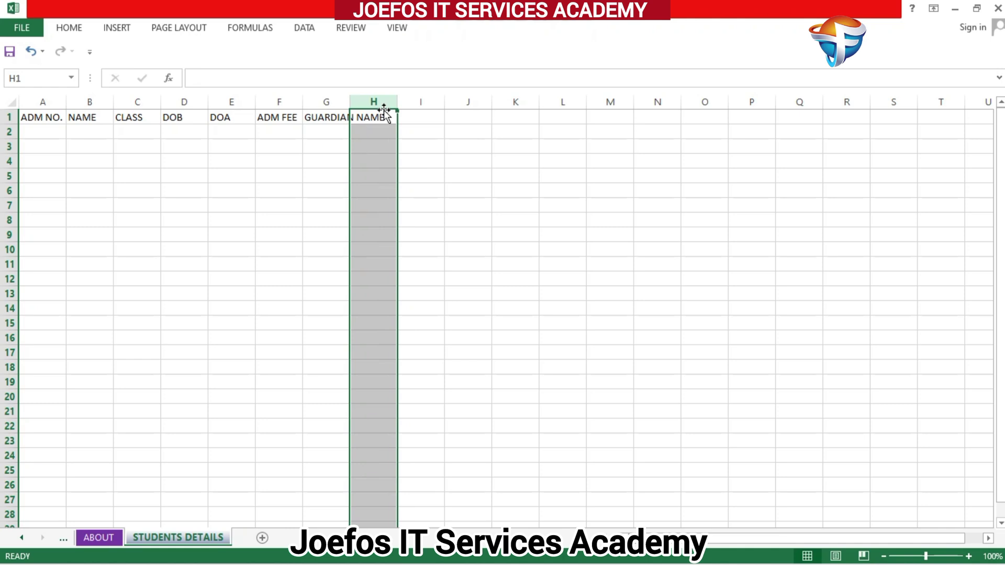
text(ADRR)
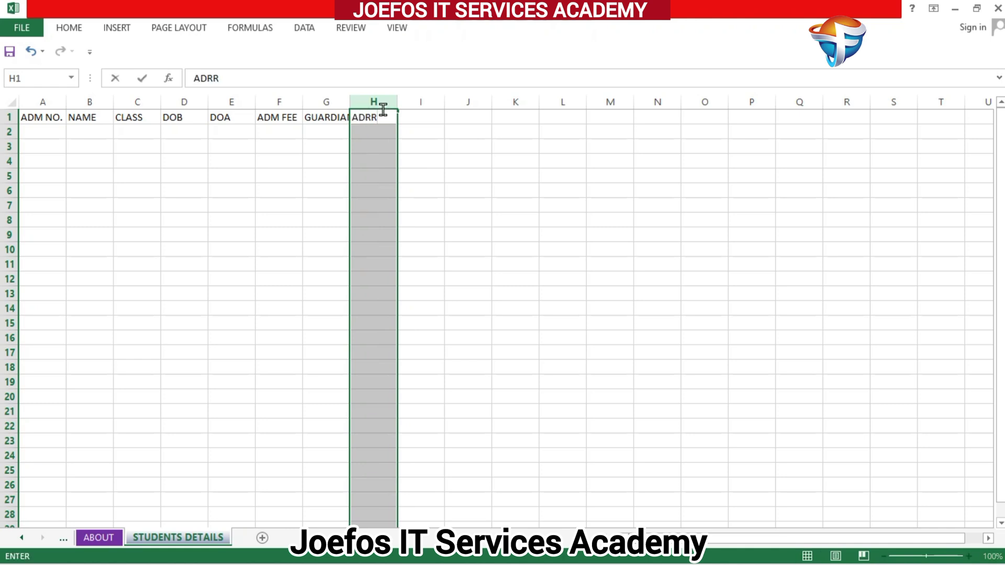
key(BackSpace)
text(ESS)
click(362, 111)
text(D)
click(405, 116)
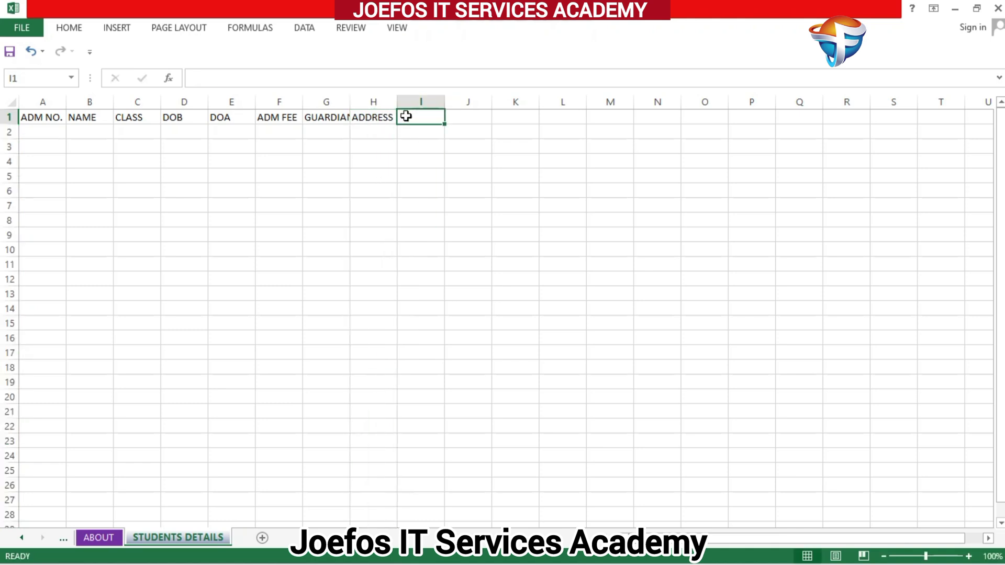
text(CON)
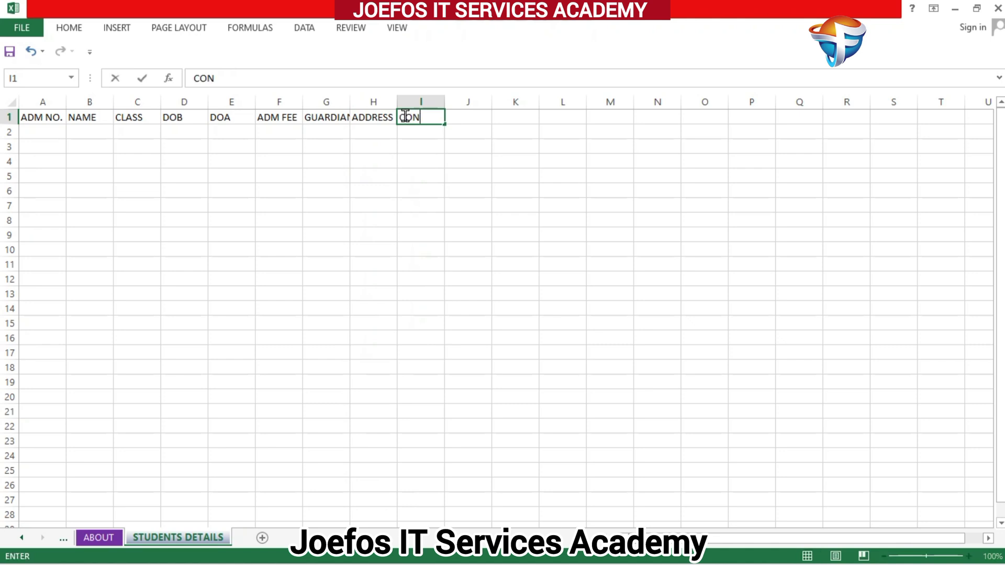
text(TACT)
click(278, 136)
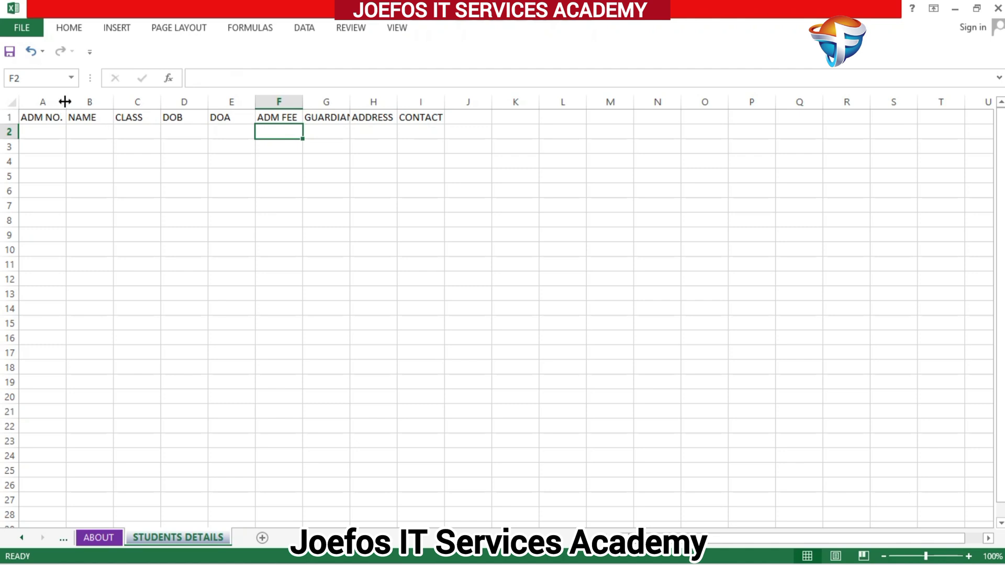
- Widen columns A to I so every heading fits with room for data, making the NAME column the widest
drag(65, 102, 292, 107)
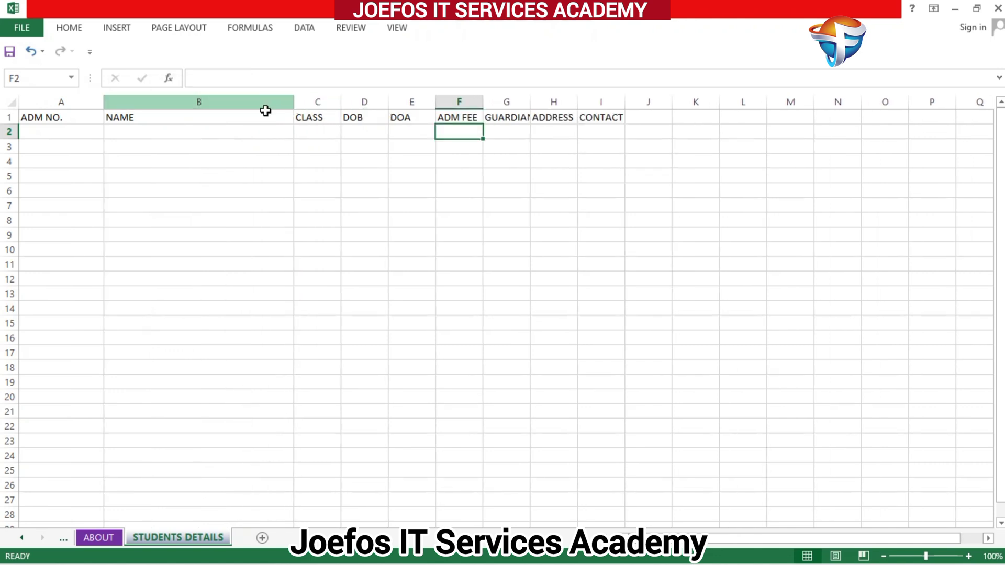
drag(293, 103, 989, 106)
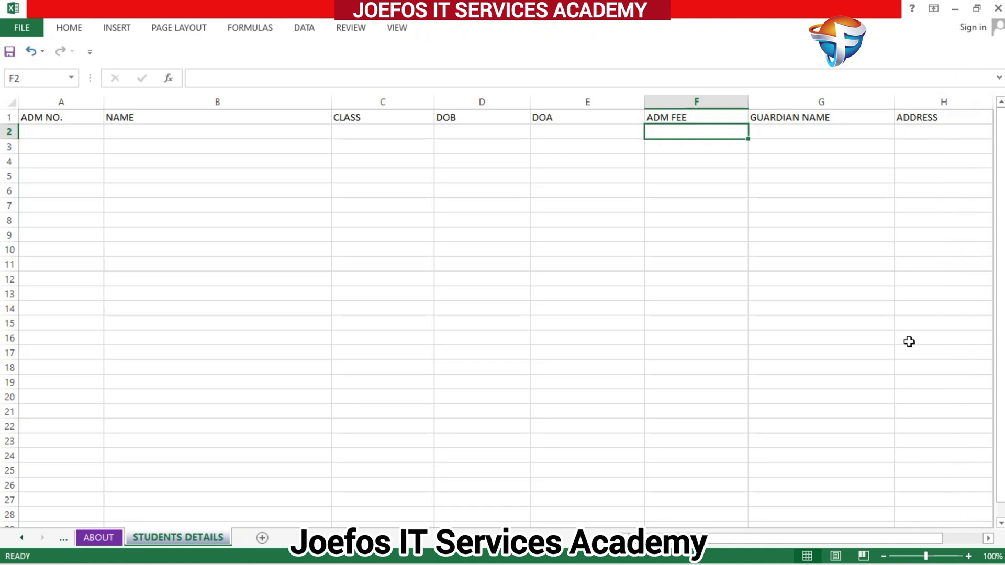
click(989, 539)
click(989, 539)
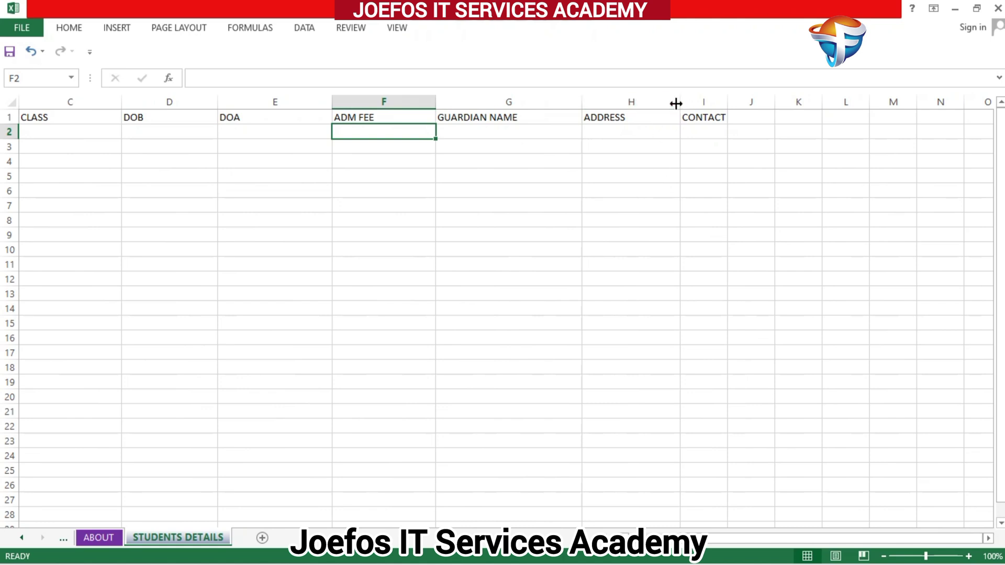
drag(680, 103, 876, 106)
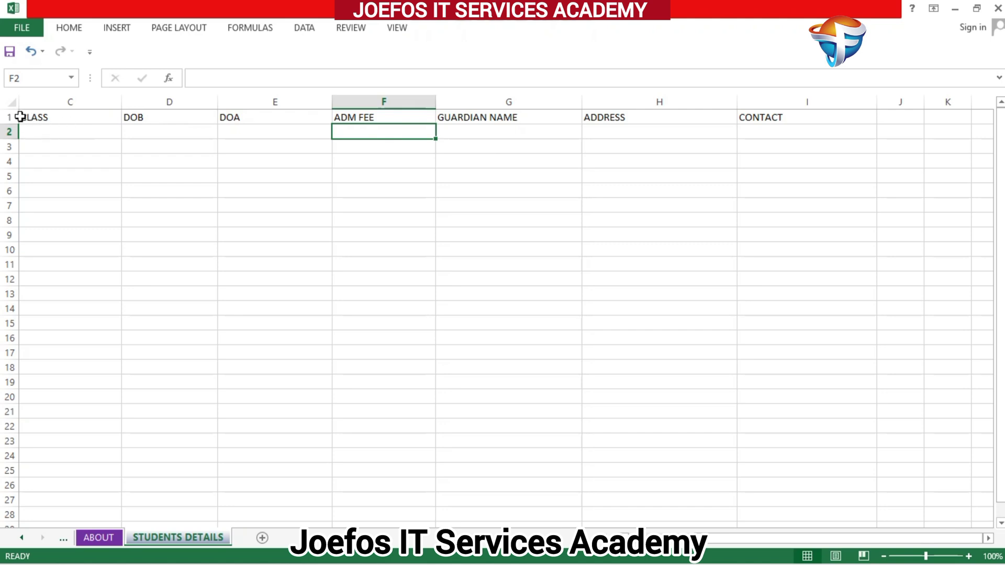
- Format the headings from CLASS to CONTACT (C1:I1) in bold Times New Roman
click(21, 117)
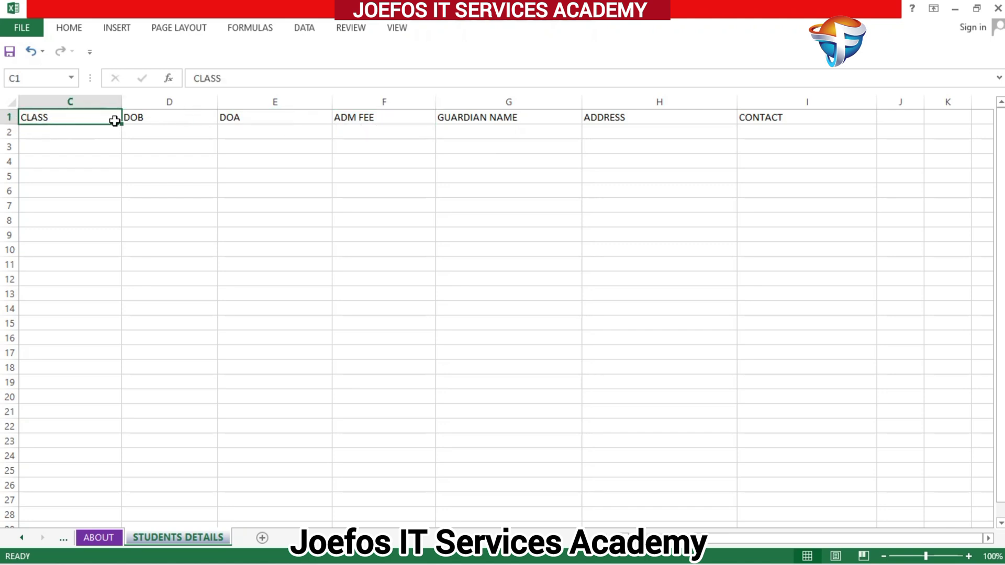
drag(117, 120, 772, 110)
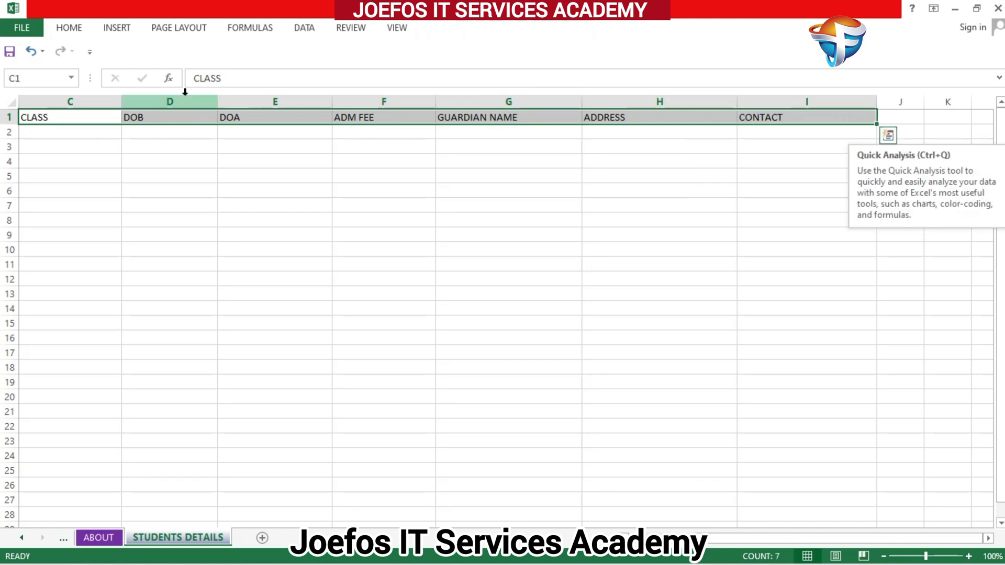
click(73, 33)
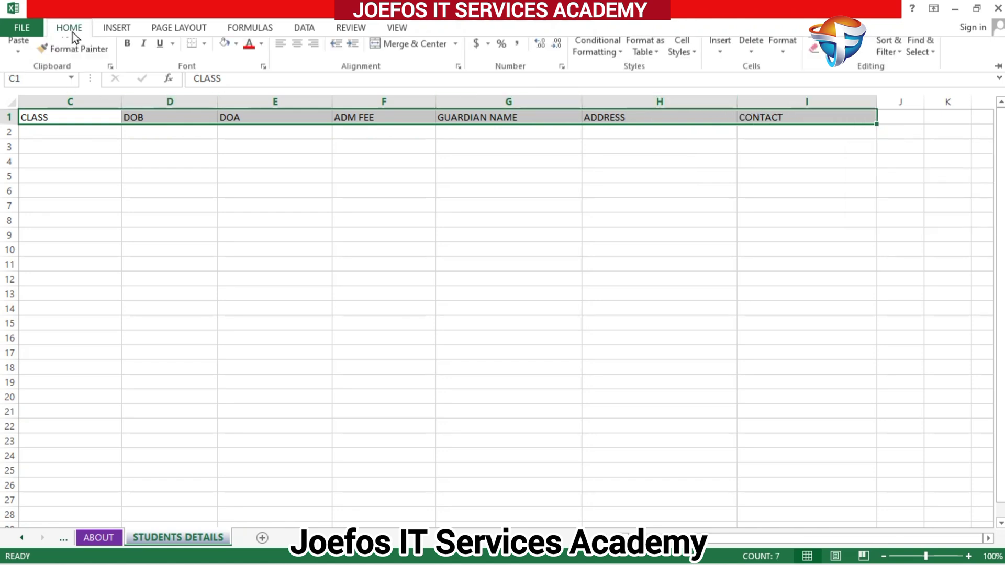
click(152, 53)
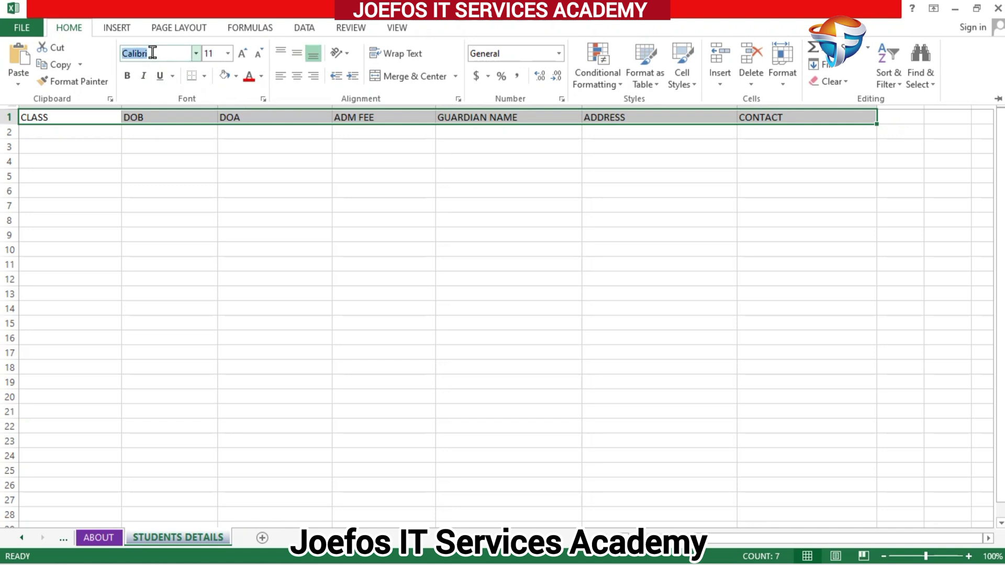
text(Times New Roma)
key(Return)
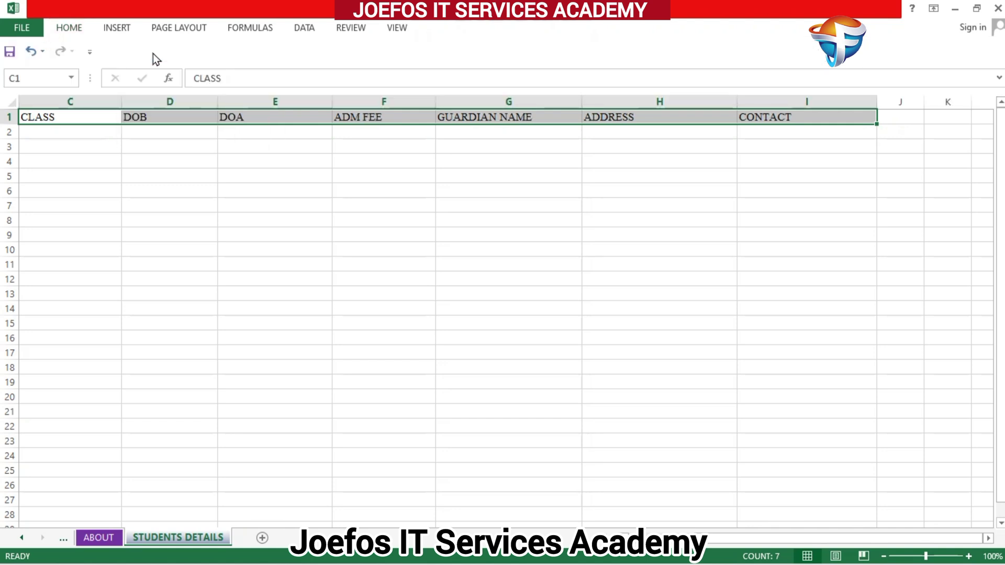
click(68, 28)
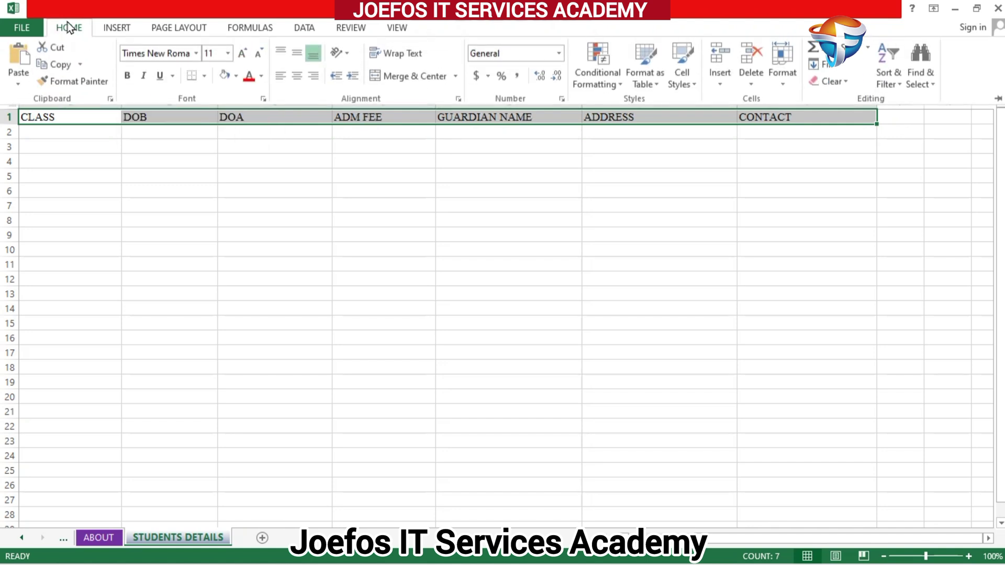
click(127, 76)
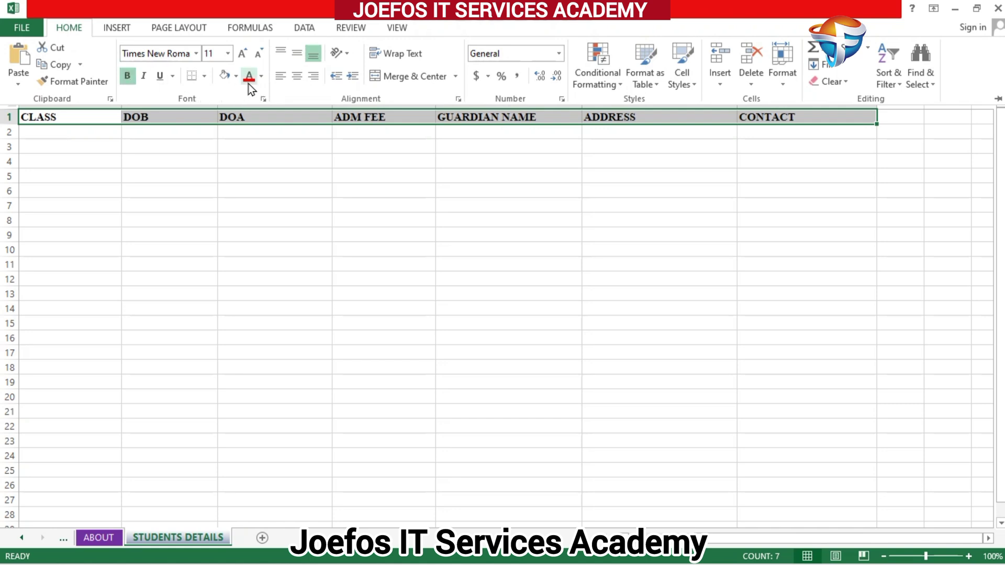
- Give the headings in C1:I1 a dark blue theme-colour fill and white font colour
click(236, 76)
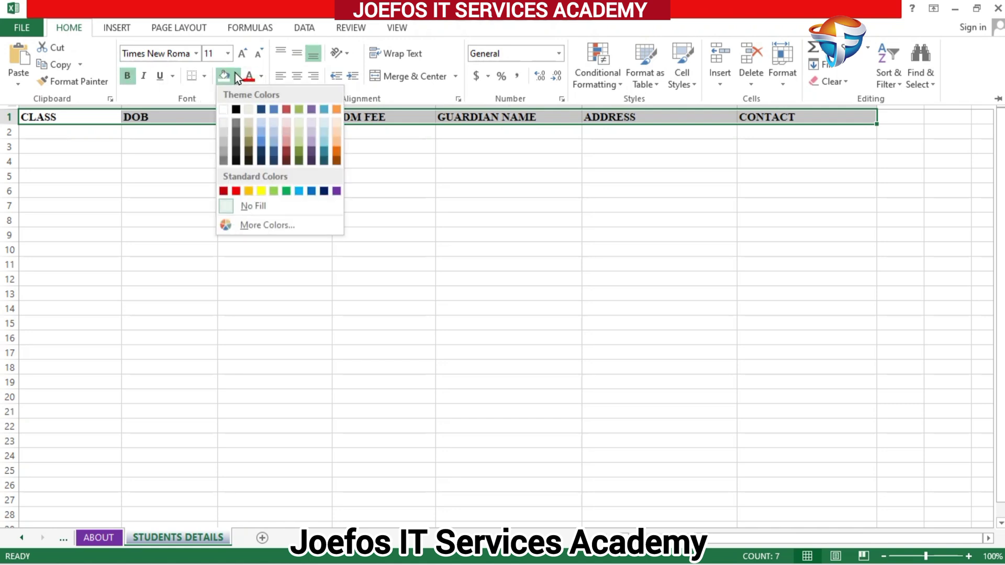
click(261, 153)
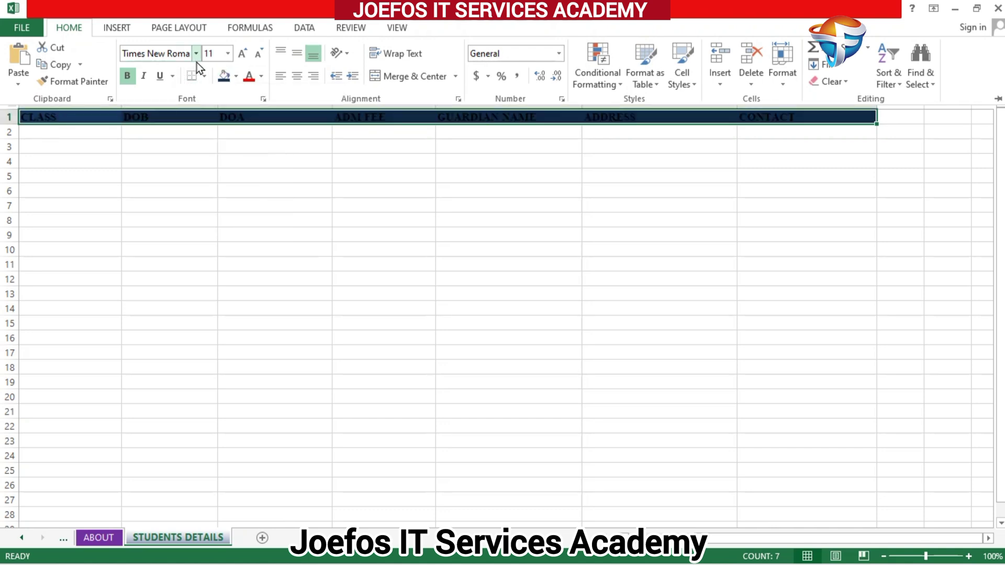
click(261, 77)
click(248, 126)
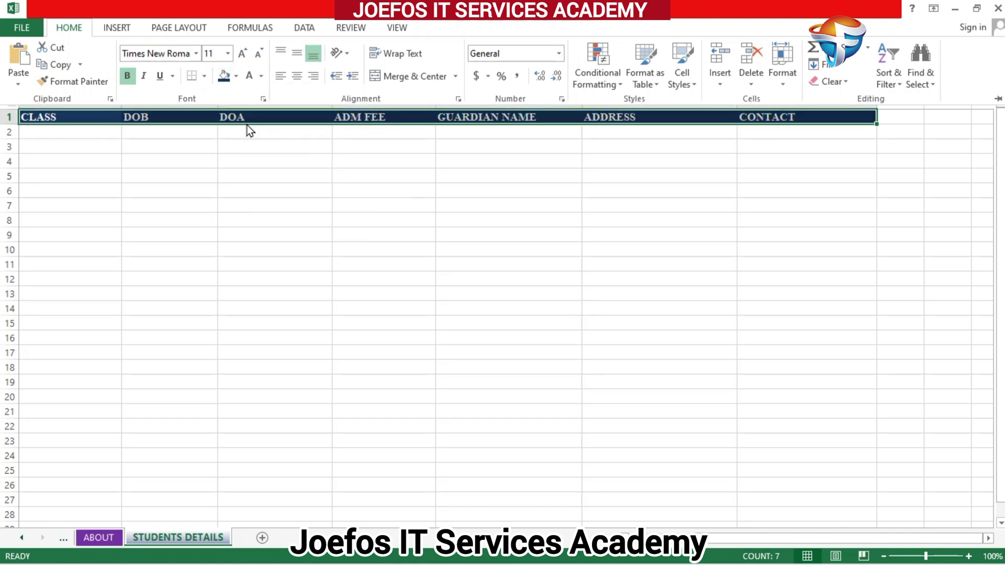
- Increase the font size of the C1:I1 headings to 16 and centre them horizontally and vertically
click(241, 53)
click(241, 53)
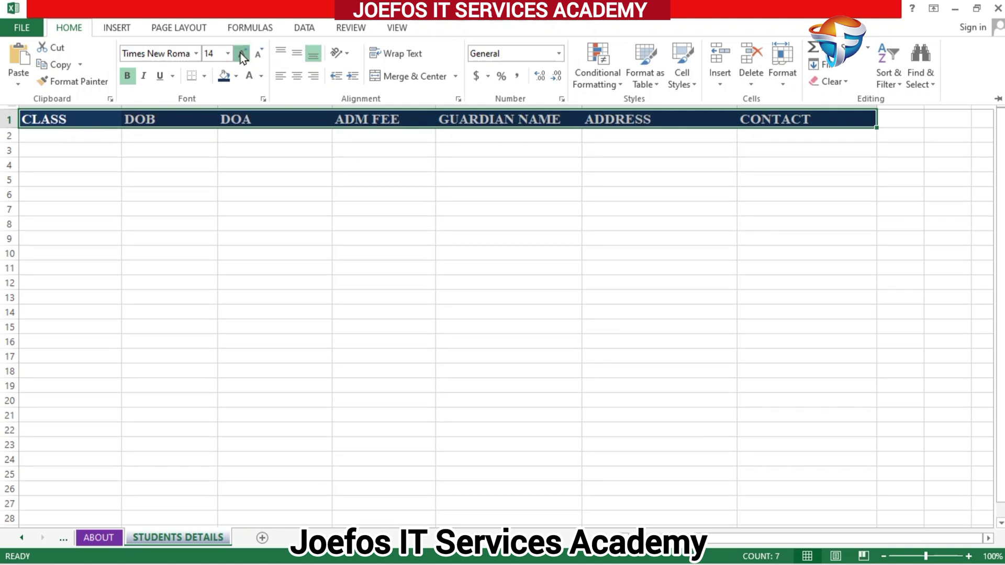
click(242, 53)
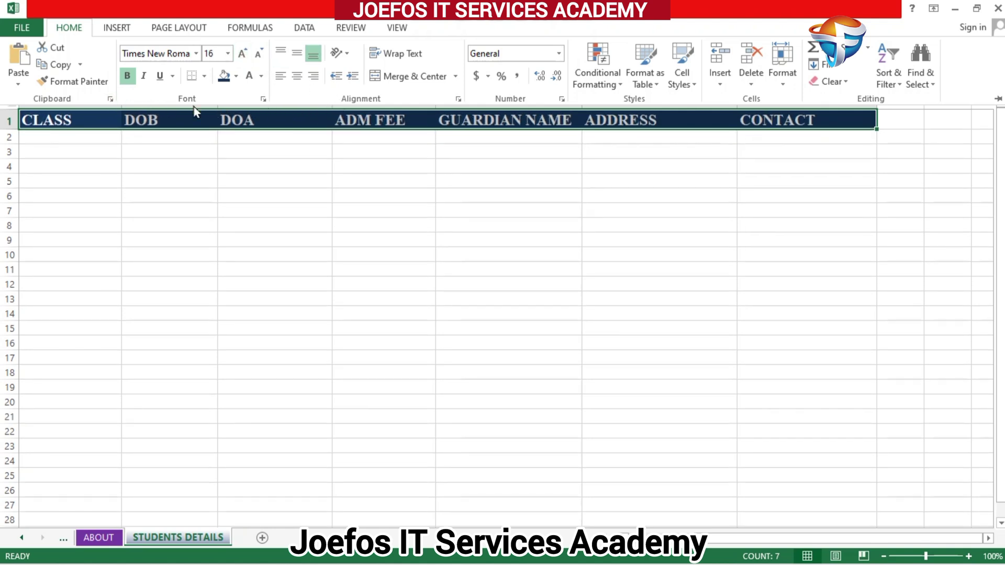
click(298, 80)
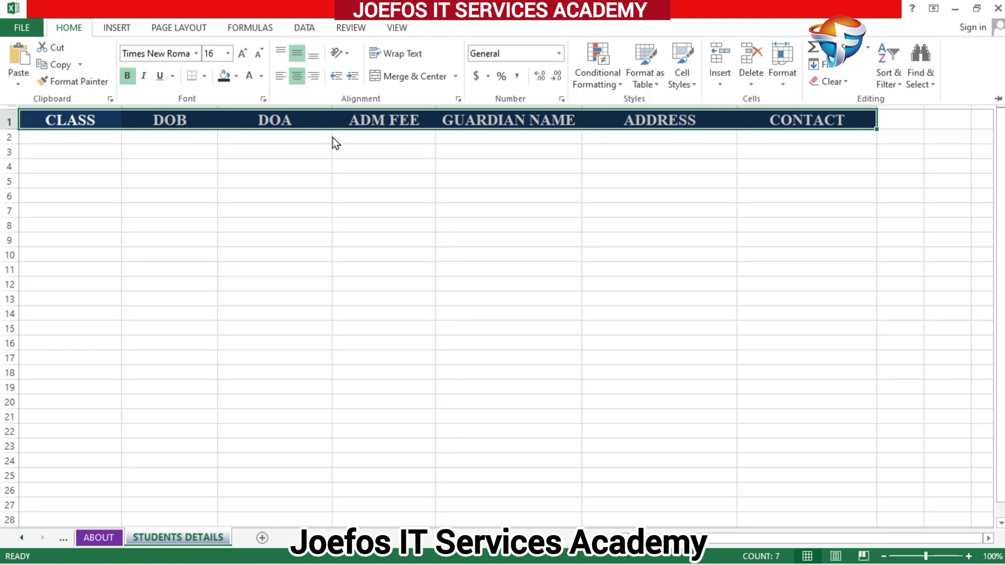
click(314, 139)
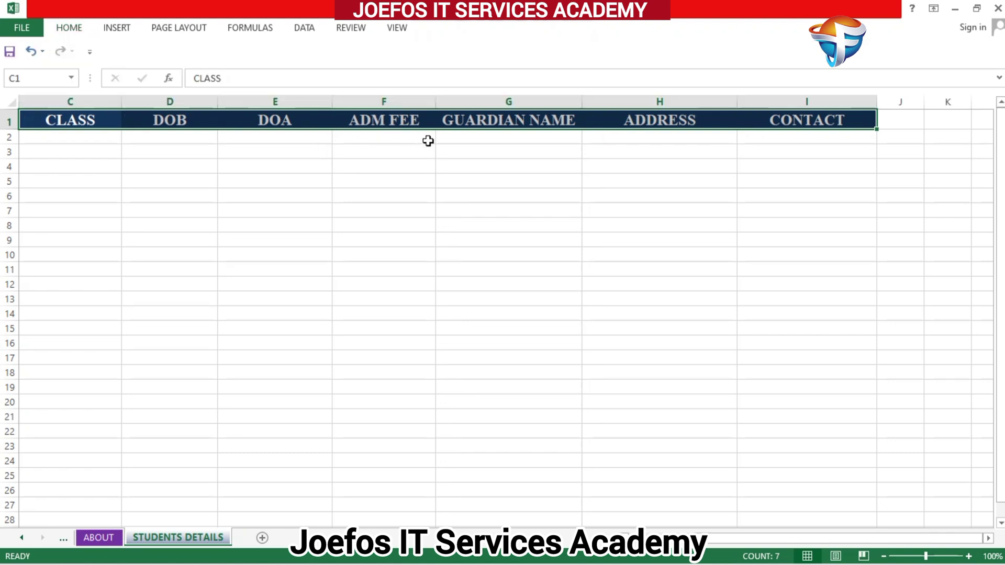
click(486, 158)
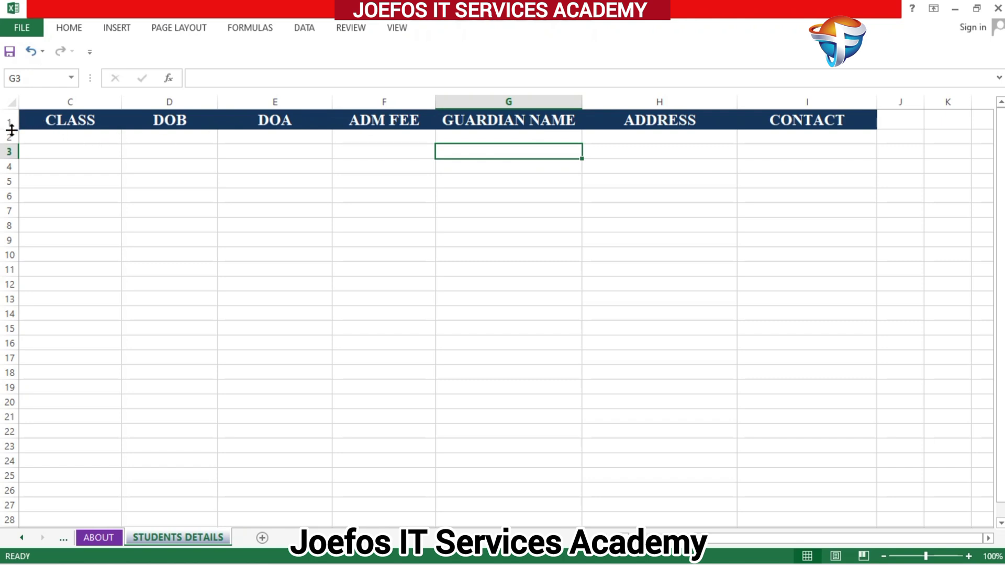
- Make heading row 1 several times taller and align the headings in C1:I1 to the bottom of their cells
drag(11, 130, 8, 166)
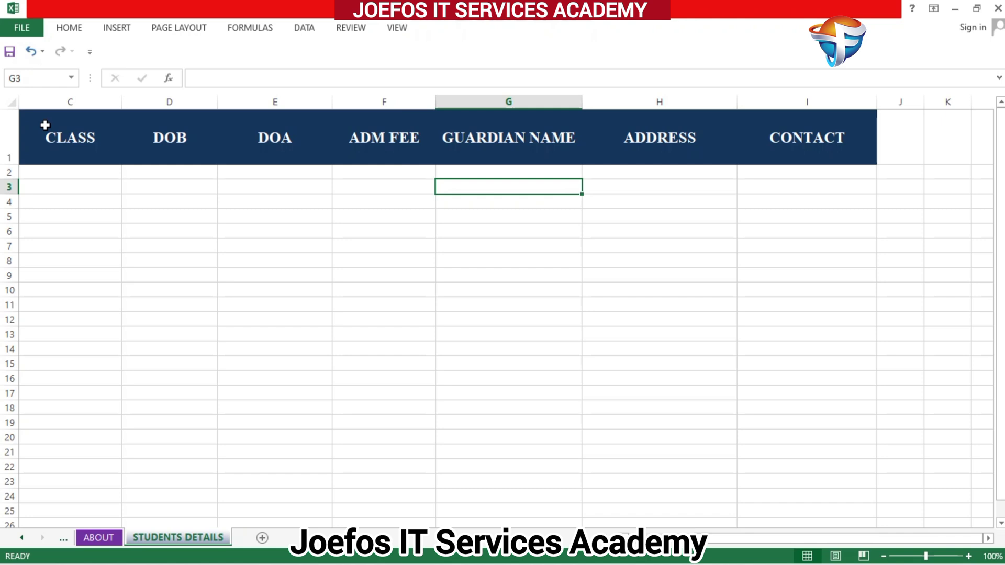
click(29, 136)
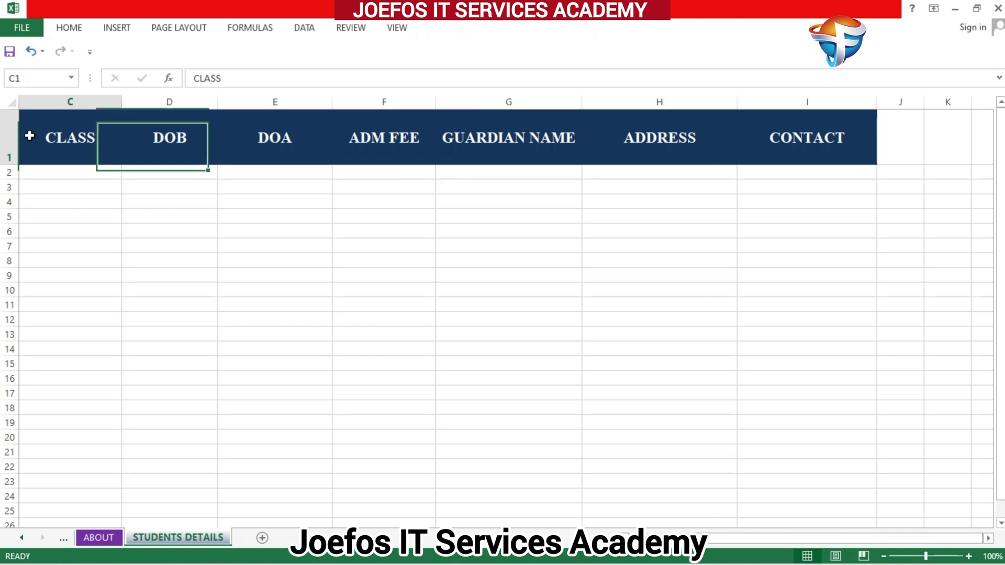
drag(27, 116, 790, 144)
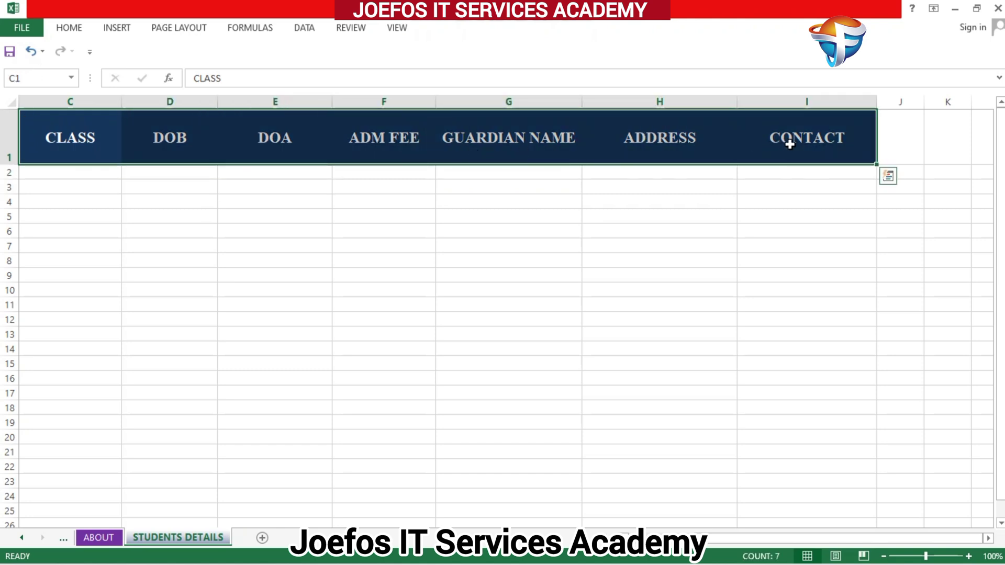
click(68, 27)
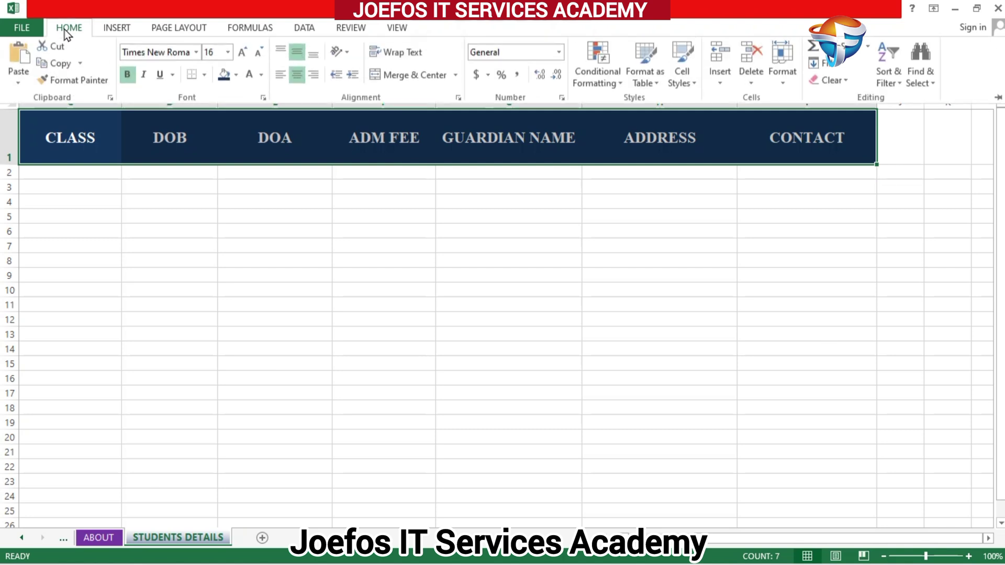
click(314, 56)
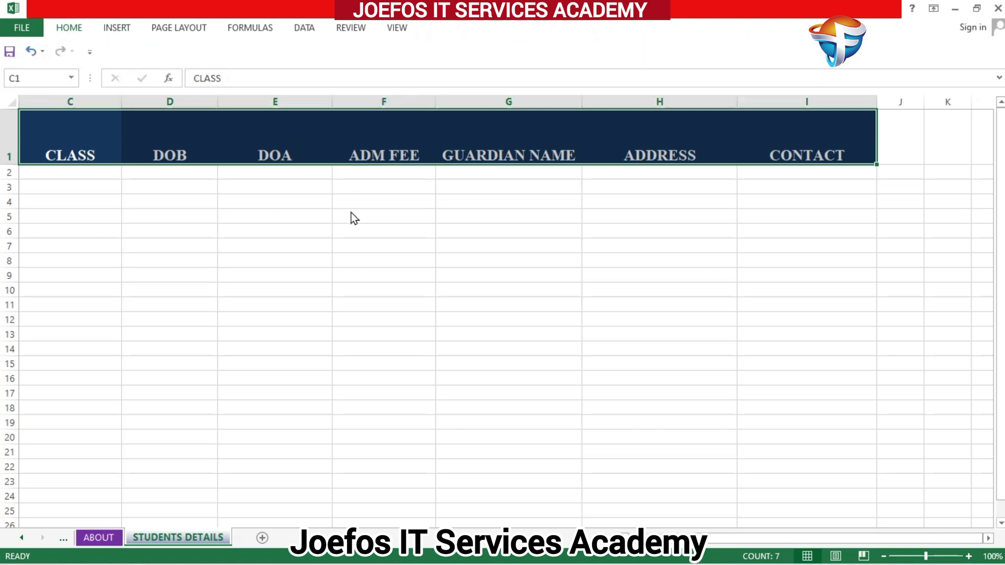
click(276, 214)
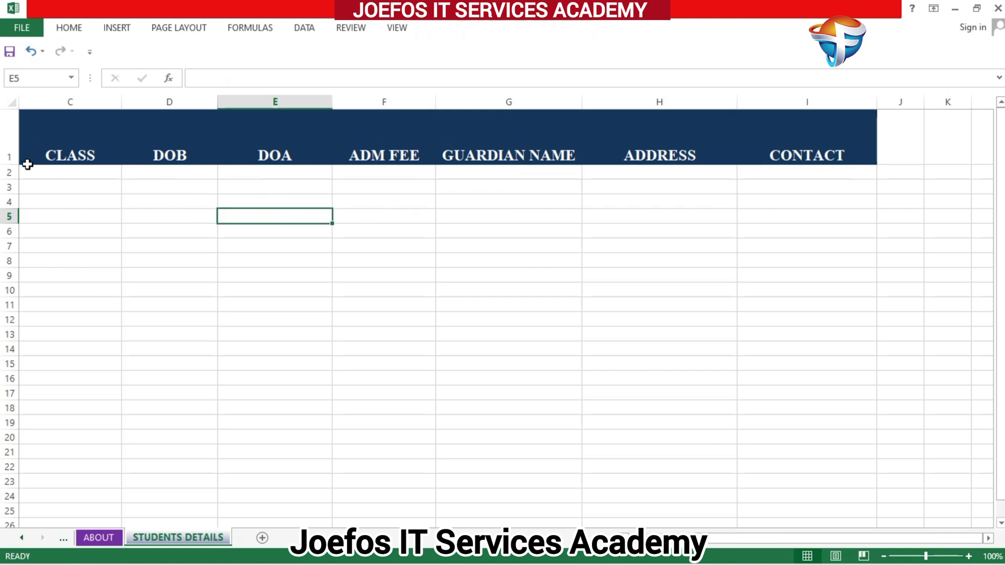
- Set the font of the student record cells C2:I500 to Times New Roman
mouse_move(27, 166)
mouse_down()
mouse_move(469, 318)
mouse_move(771, 491)
mouse_move(767, 541)
mouse_move(765, 450)
mouse_move(779, 545)
mouse_move(793, 561)
mouse_move(778, 283)
mouse_move(783, 95)
mouse_move(785, 158)
mouse_move(786, 126)
mouse_up()
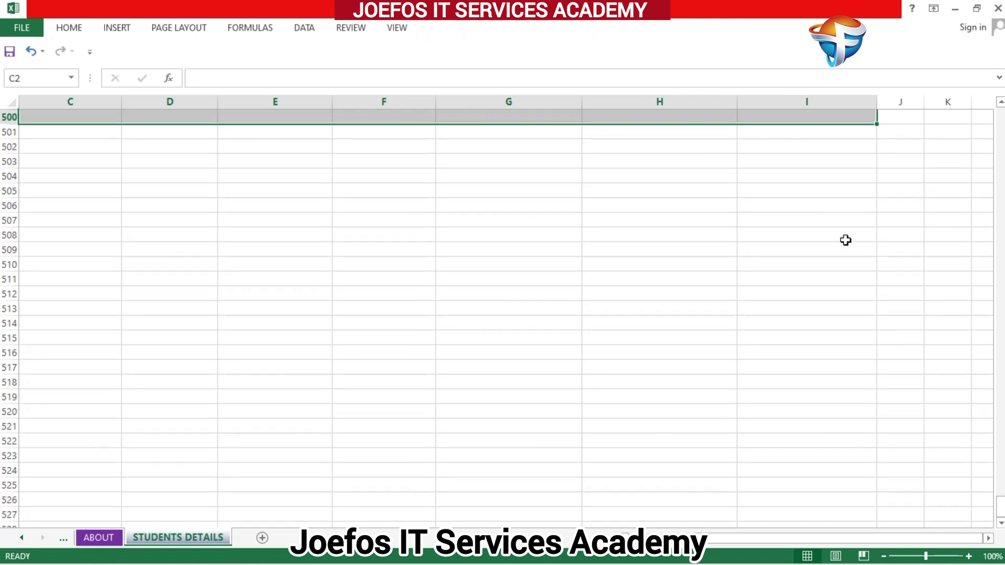
drag(1001, 509, 988, 370)
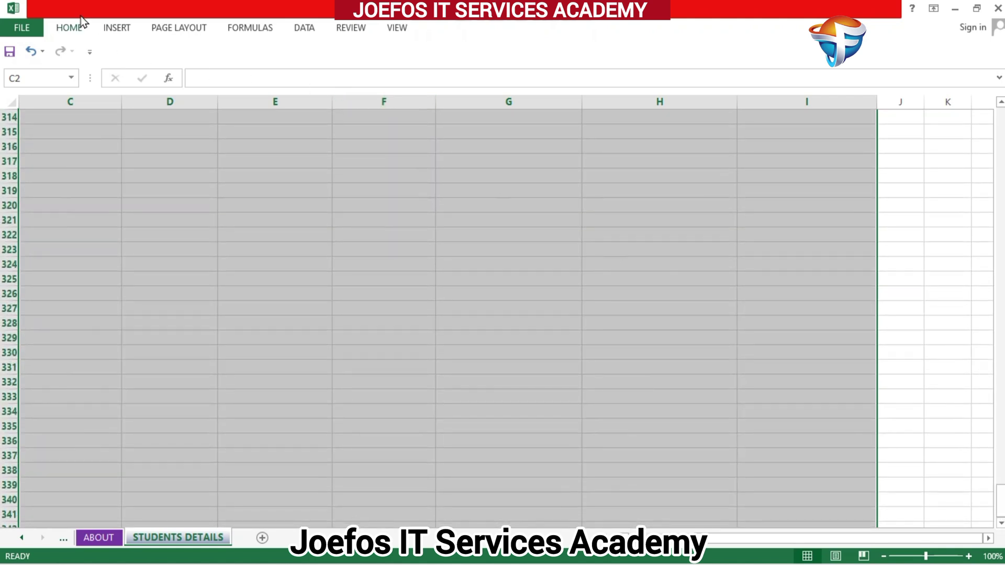
click(71, 28)
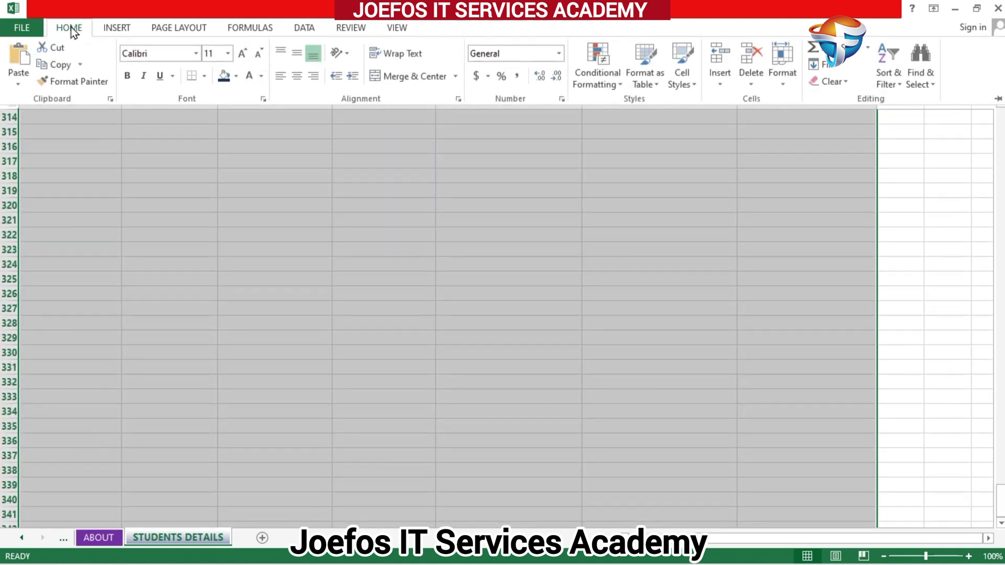
click(155, 57)
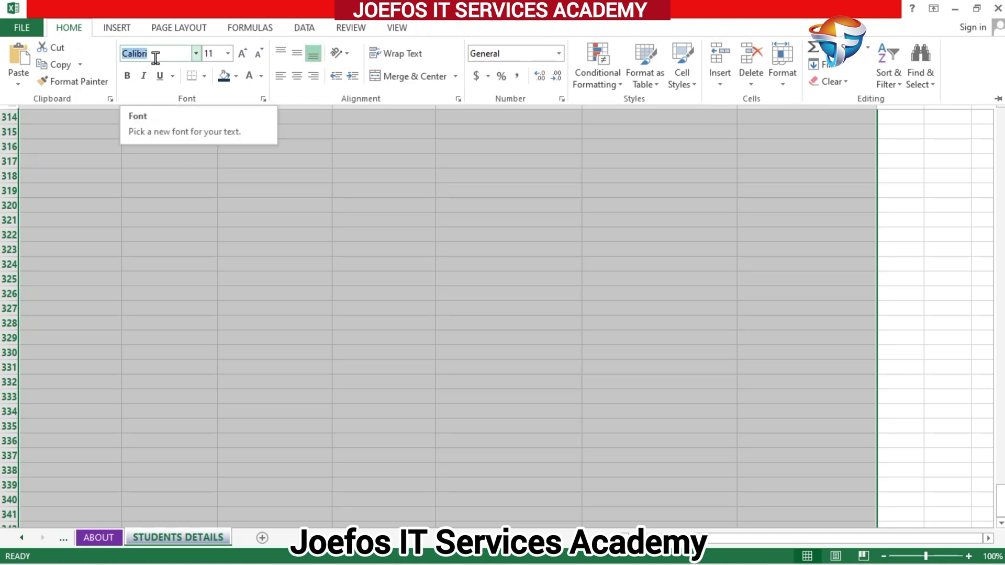
text(Times New Roma)
key(Return)
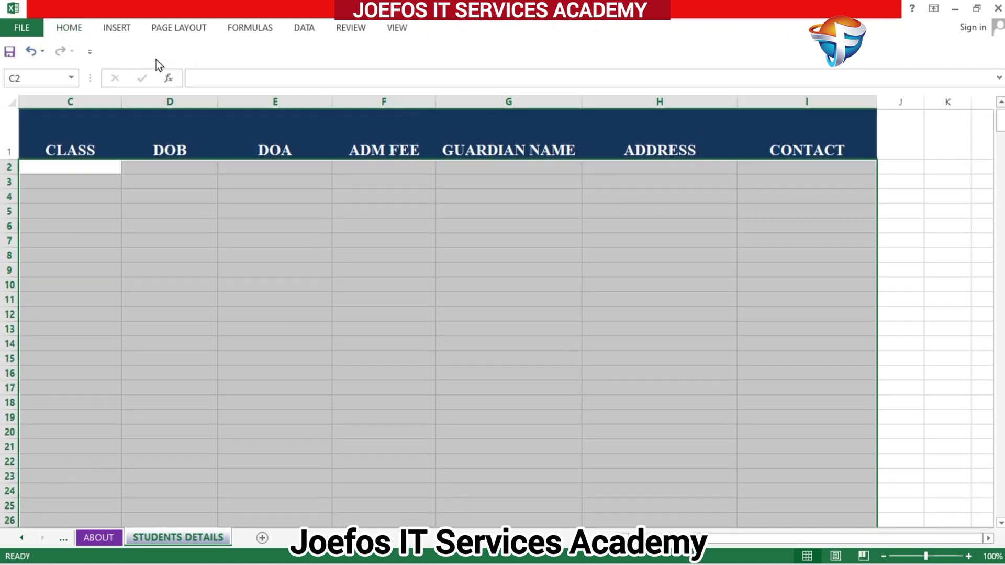
- Centre C2:I500 vertically and horizontally and apply All Borders to the range
click(77, 31)
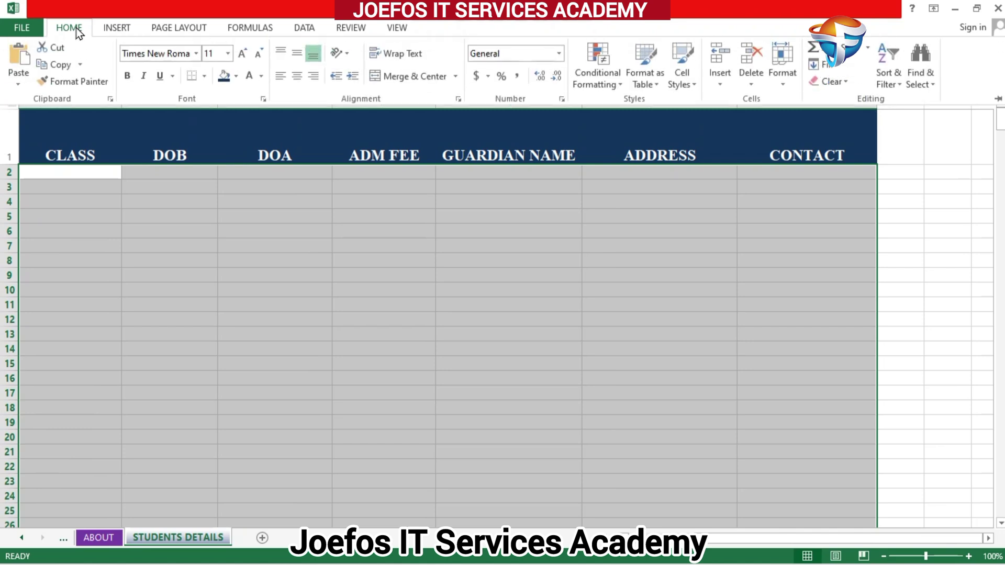
click(297, 54)
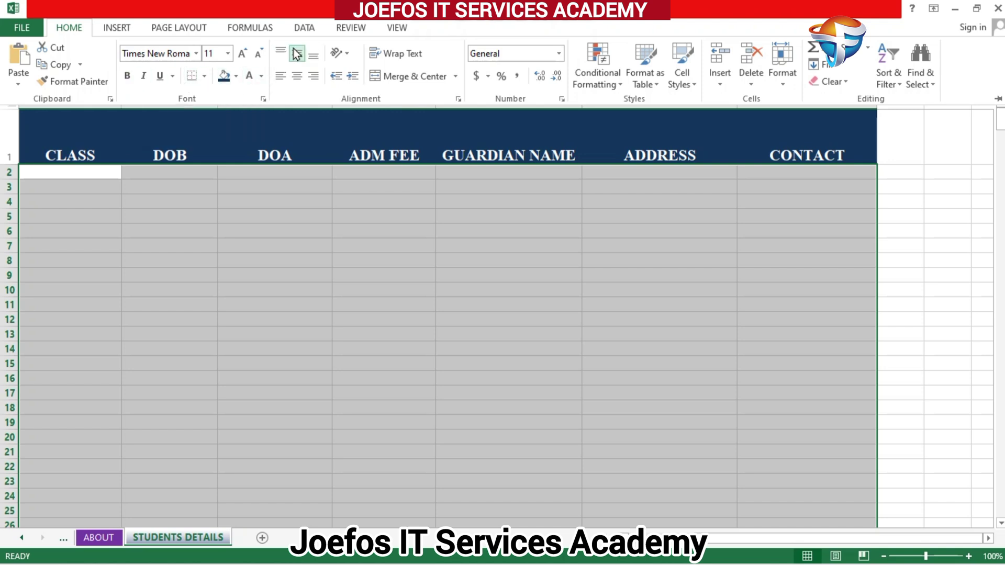
click(297, 78)
click(204, 76)
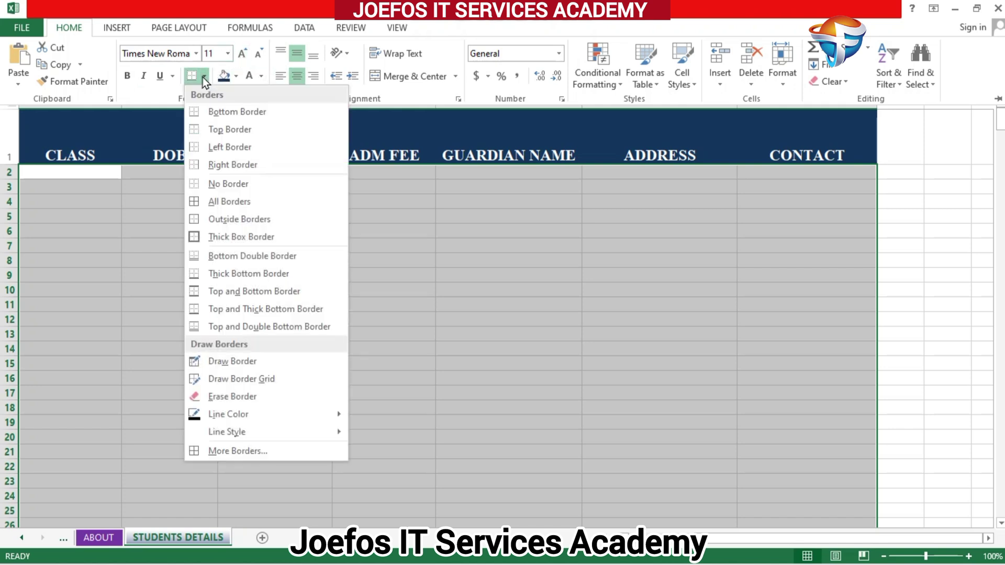
click(221, 203)
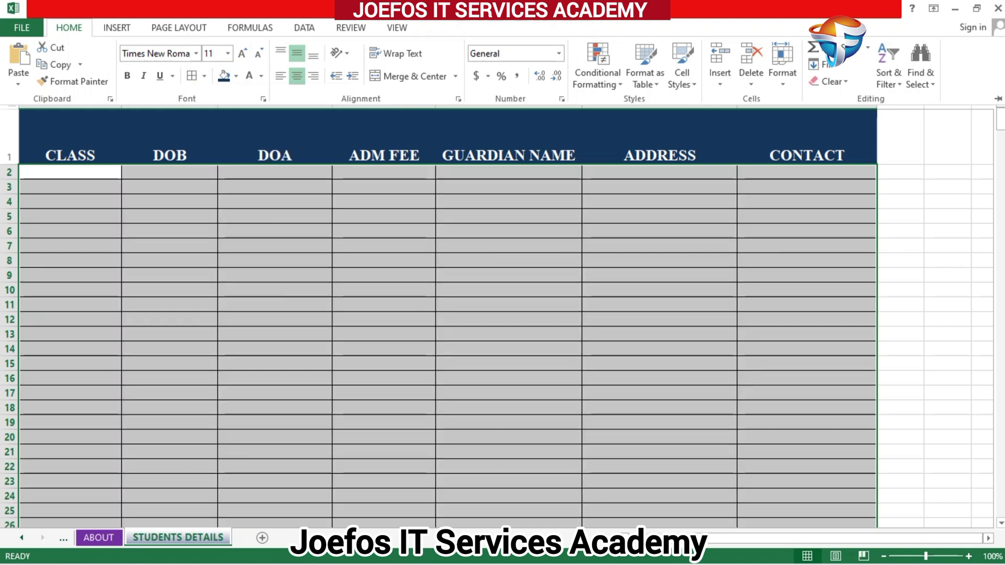
click(1000, 129)
mouse_move(1000, 129)
mouse_down()
mouse_move(1001, 526)
mouse_move(979, 281)
mouse_move(993, 119)
mouse_up()
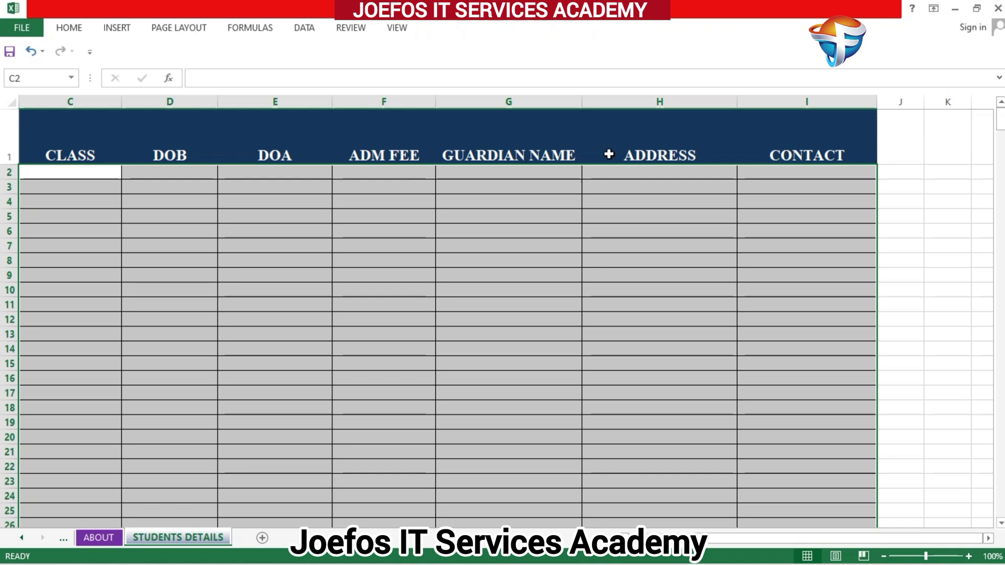
- Fill the student record cells C2:I500 with a light red theme colour
click(70, 27)
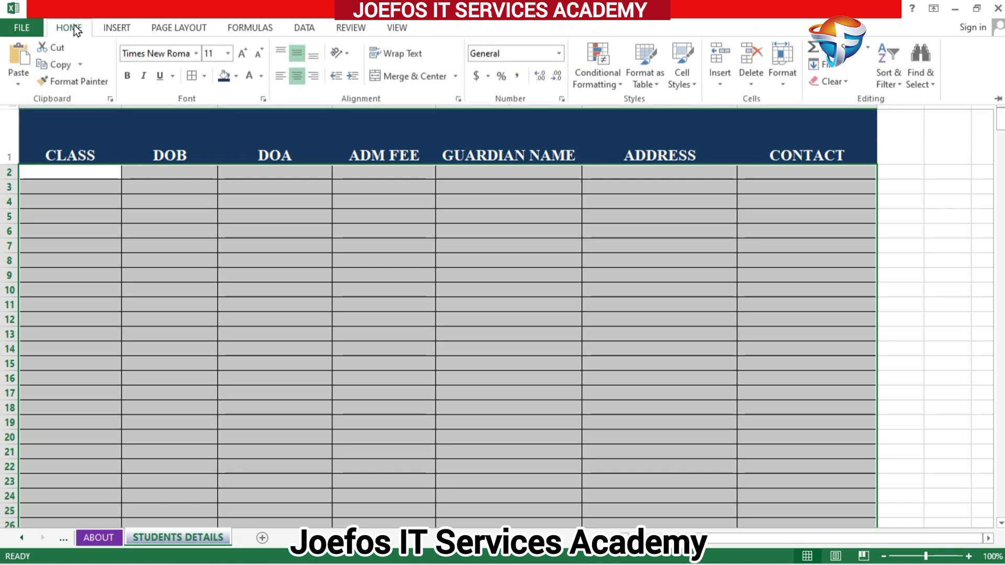
click(236, 77)
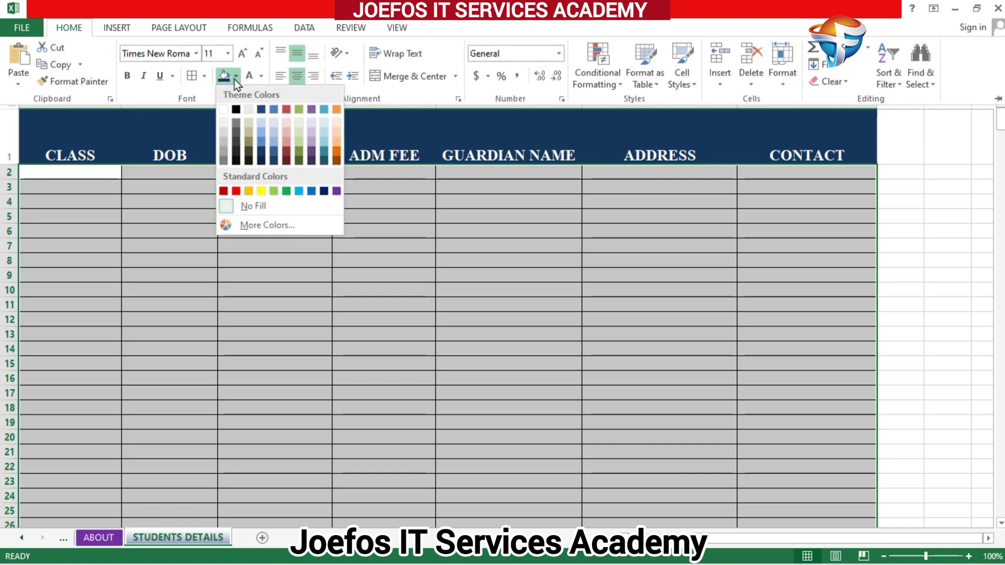
click(287, 142)
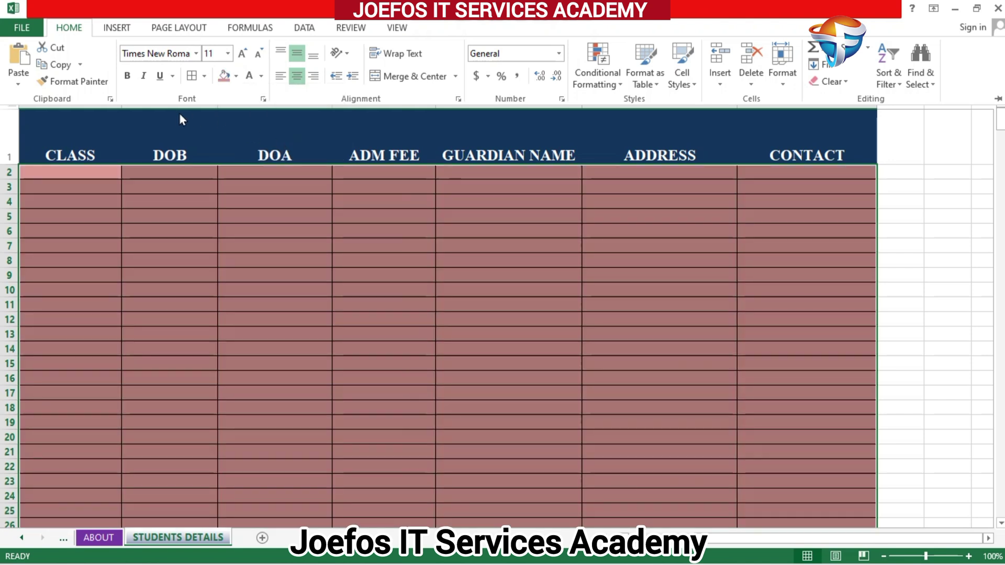
key(ctrl+F1)
click(909, 296)
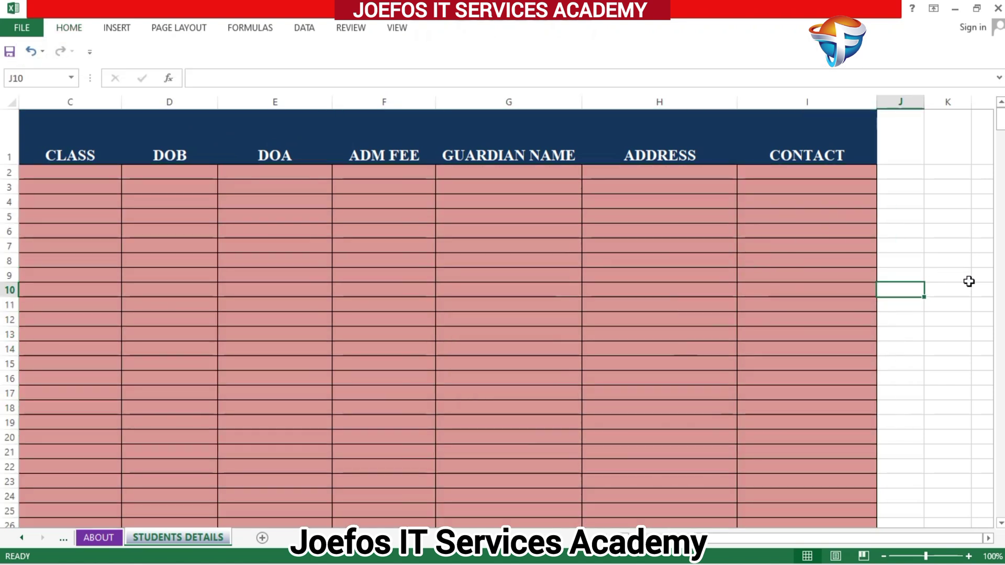
- Fill the student record cells C2:I500 with the standard light blue colour
click(42, 173)
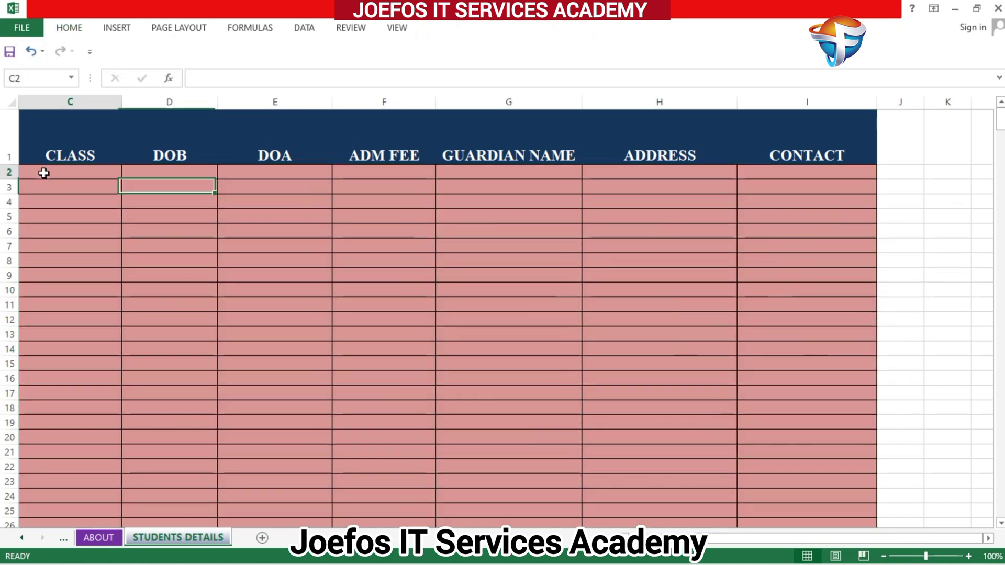
drag(74, 173, 836, 407)
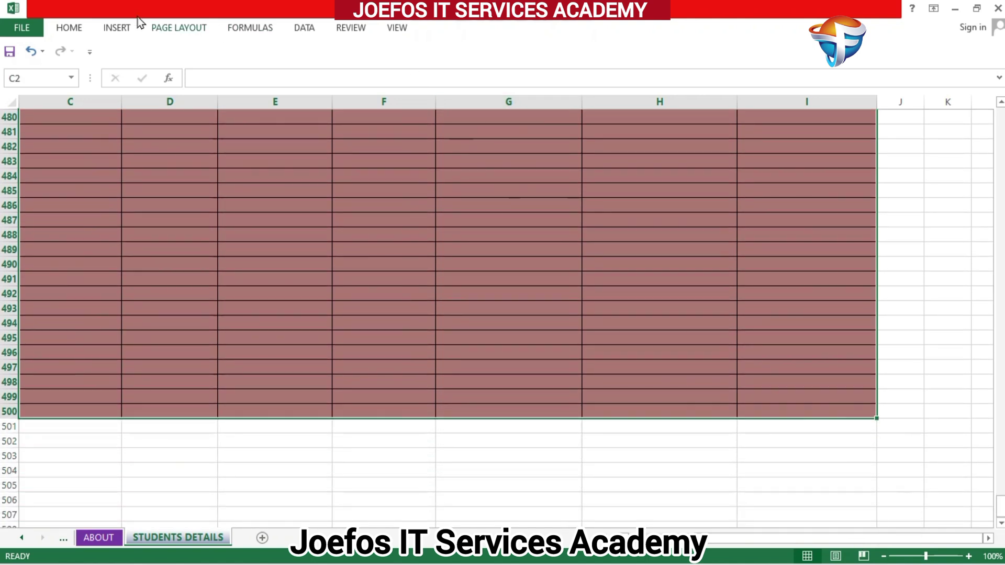
click(74, 30)
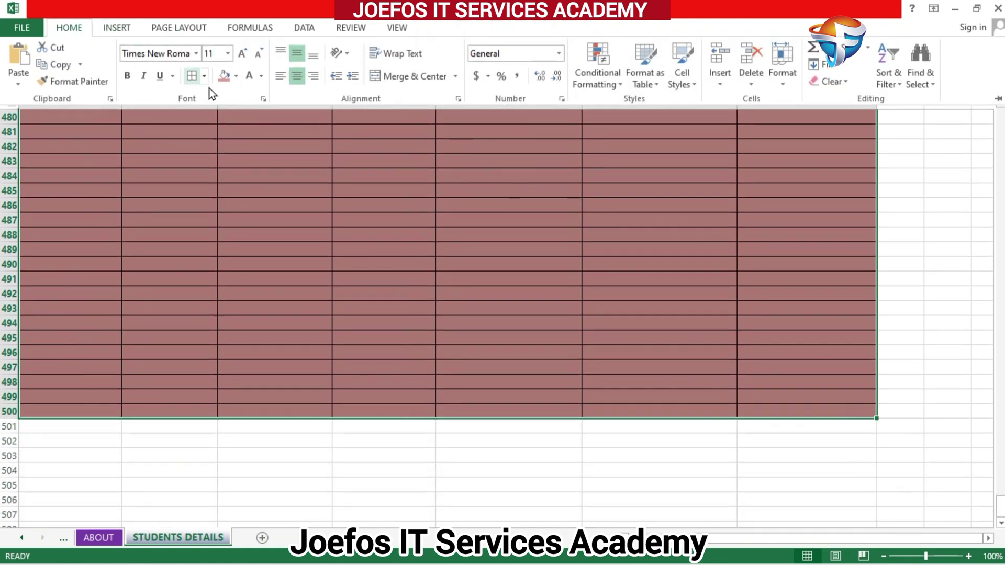
click(236, 77)
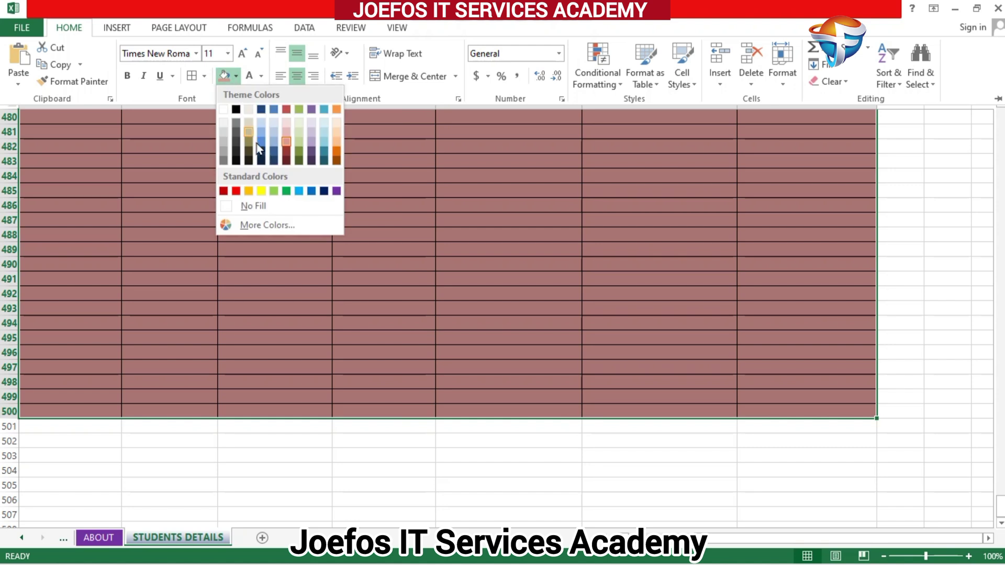
click(300, 190)
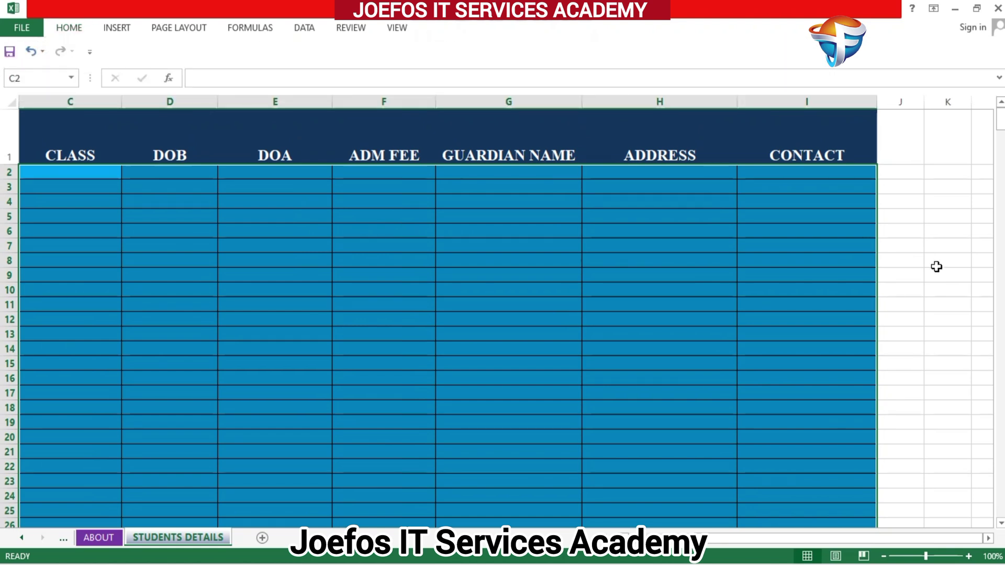
- Apply bold formatting to the student record cells C2:I500
click(68, 30)
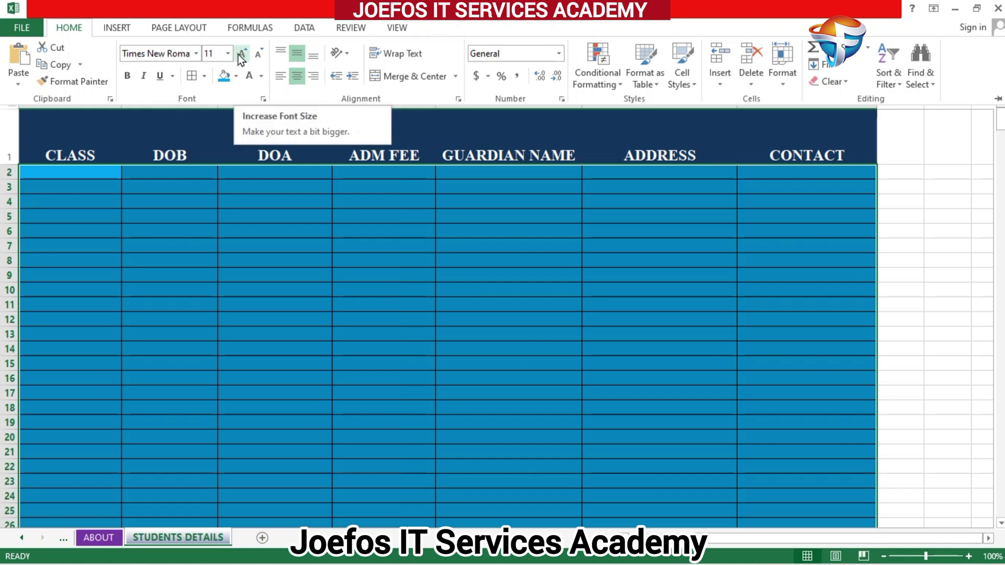
click(129, 78)
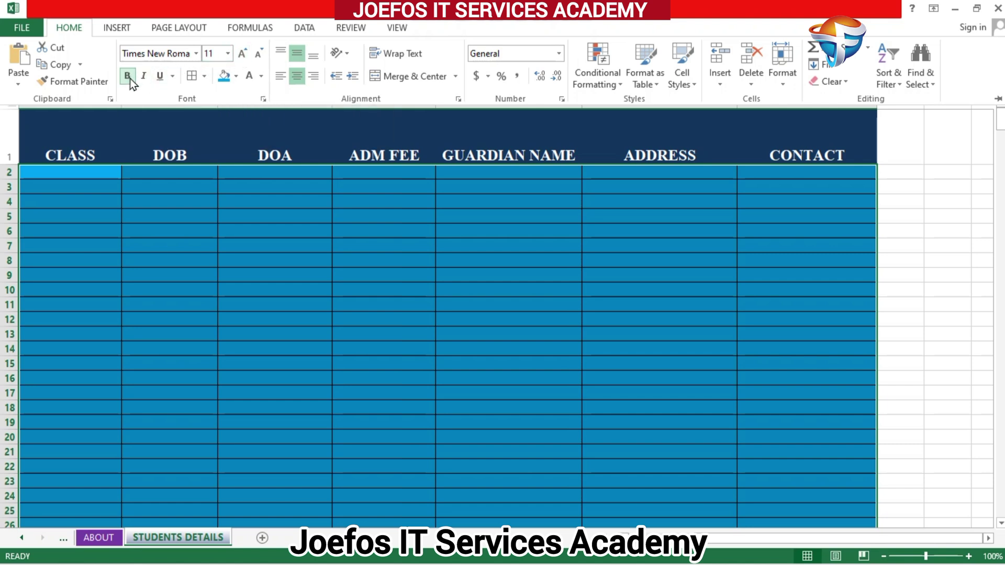
click(298, 77)
click(297, 53)
click(269, 238)
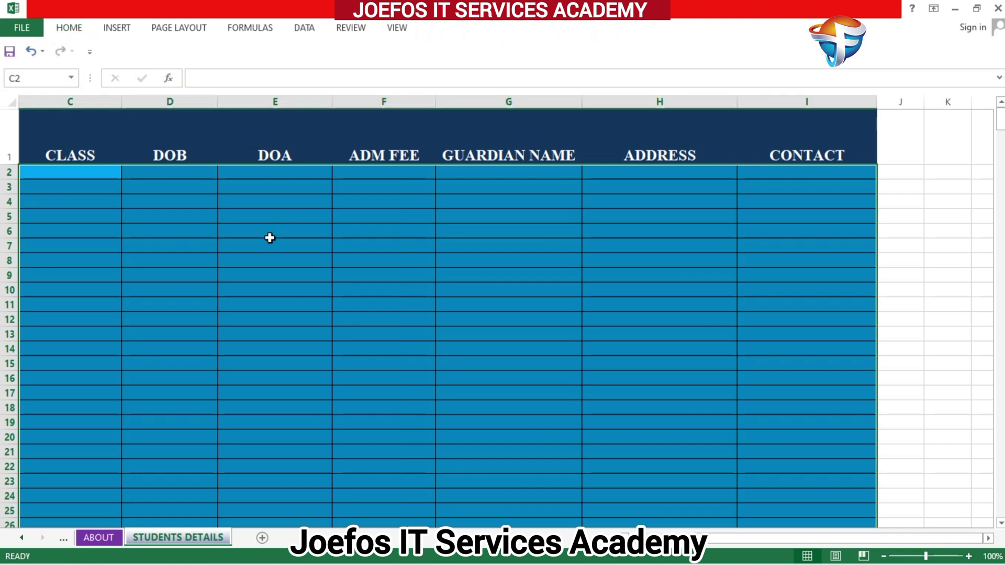
click(298, 279)
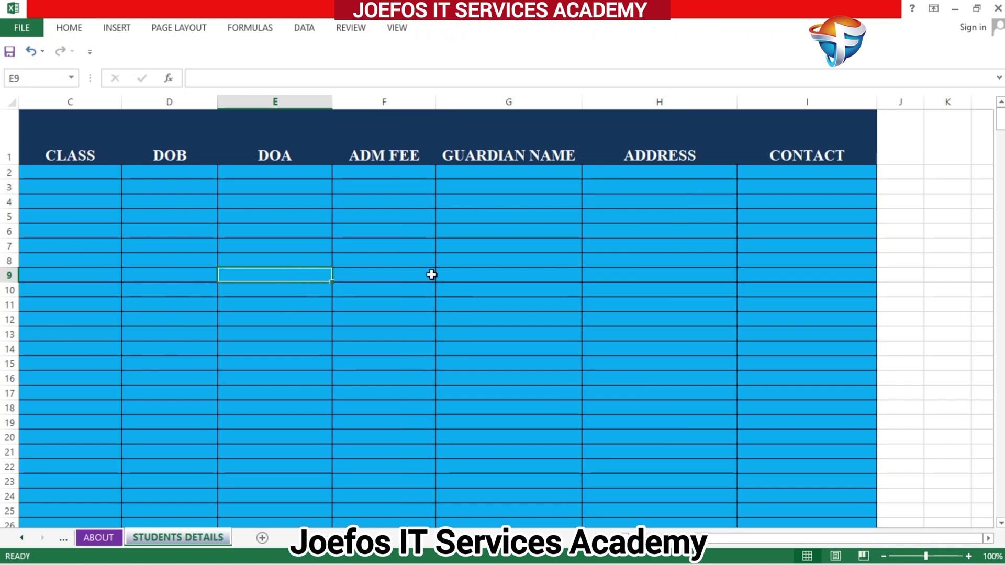
- Insert a rounded rectangle about 1.08" wide and 0.32" high above the CLASS heading and label it HOME
mouse_move(1001, 119)
mouse_down()
mouse_move(1001, 476)
mouse_move(987, 341)
mouse_move(1000, 115)
mouse_up()
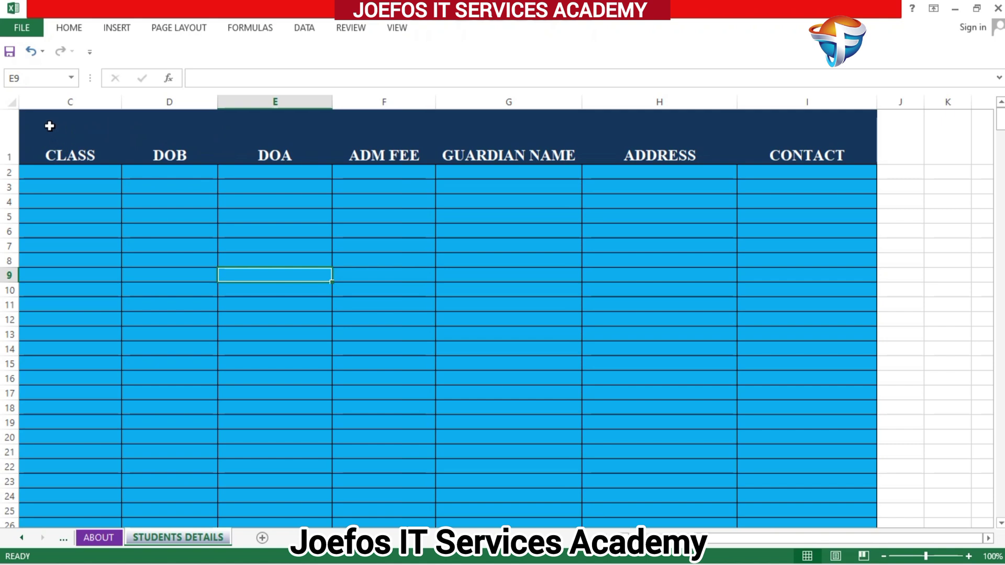
click(121, 29)
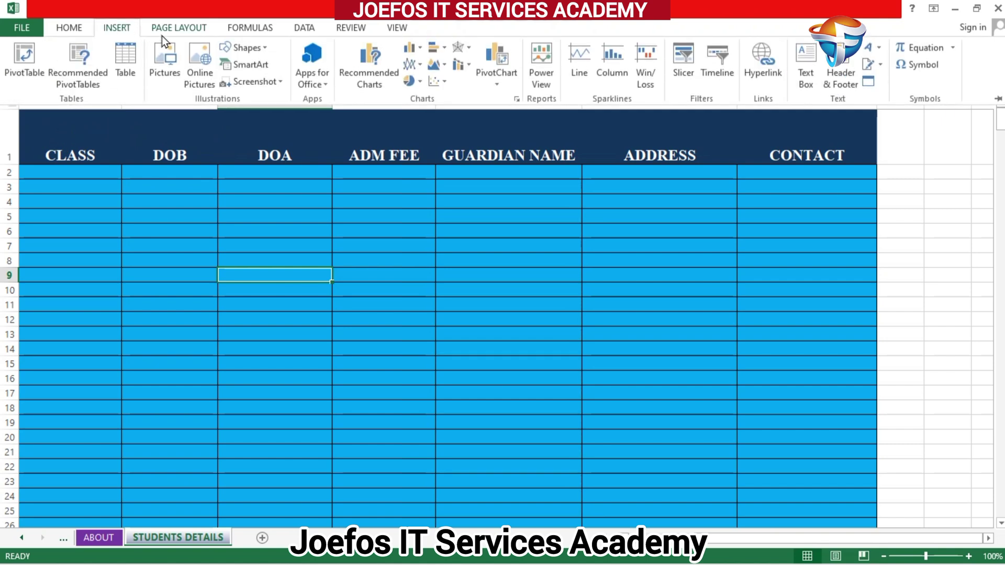
click(264, 48)
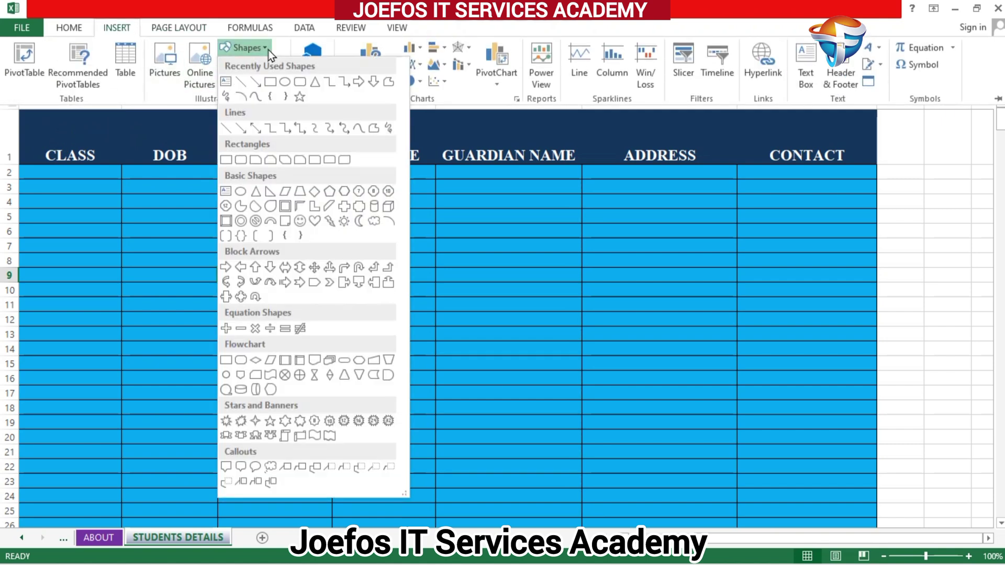
click(300, 82)
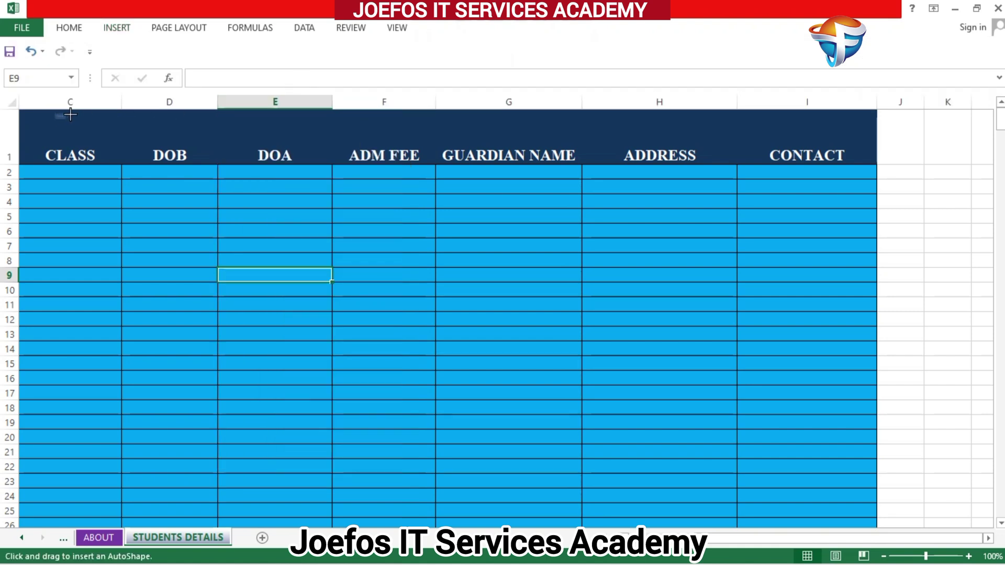
drag(35, 112, 112, 135)
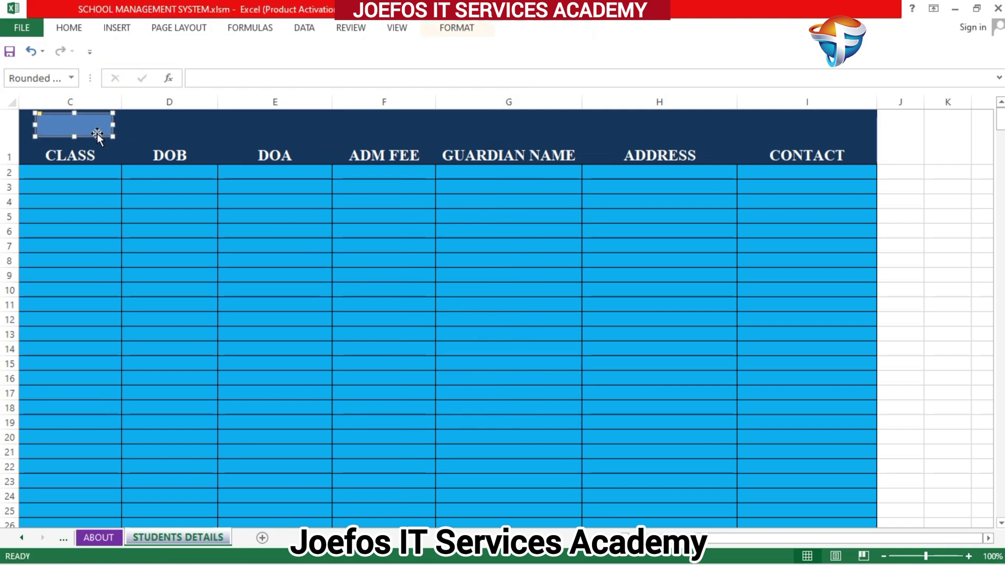
right_click(92, 126)
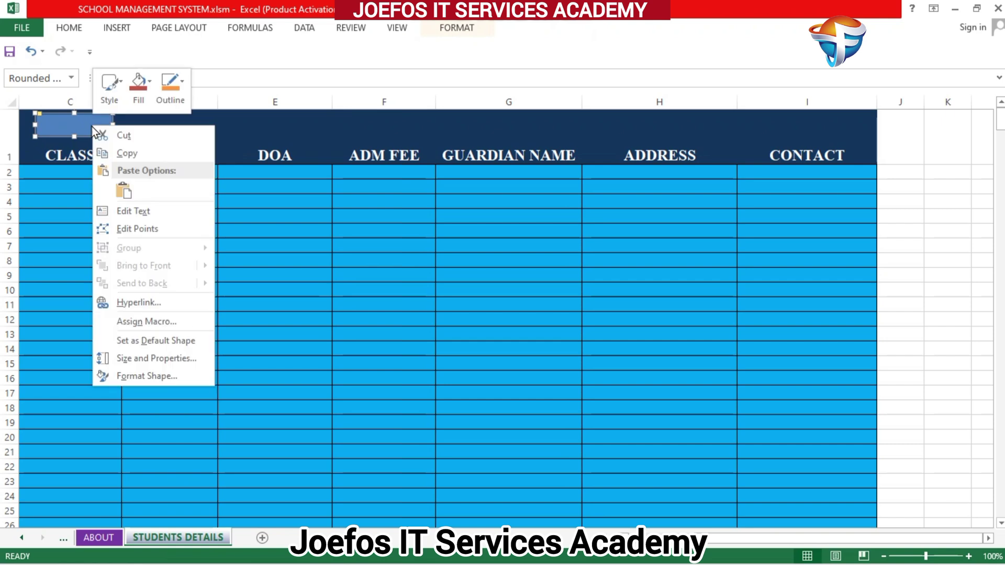
click(125, 214)
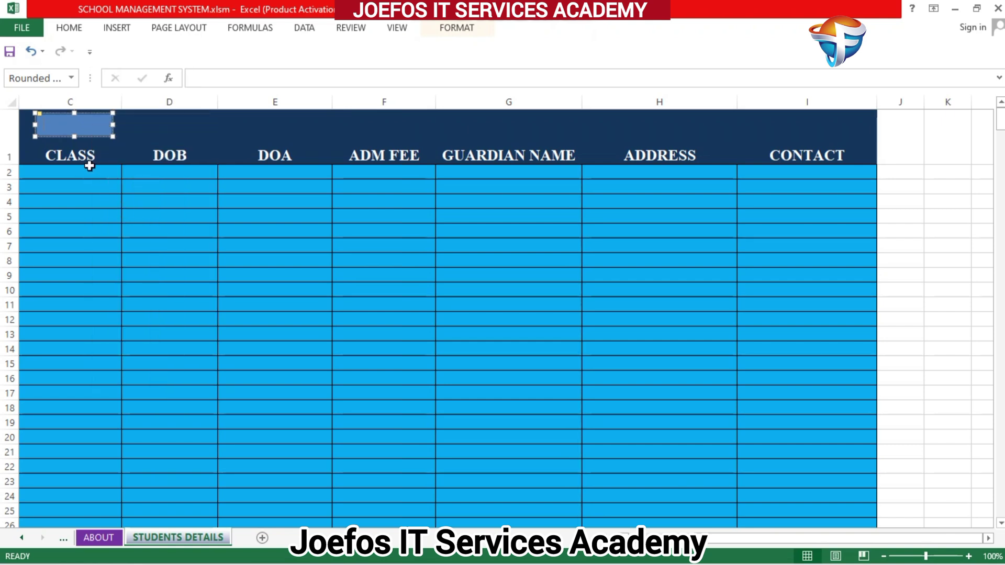
text(HOME)
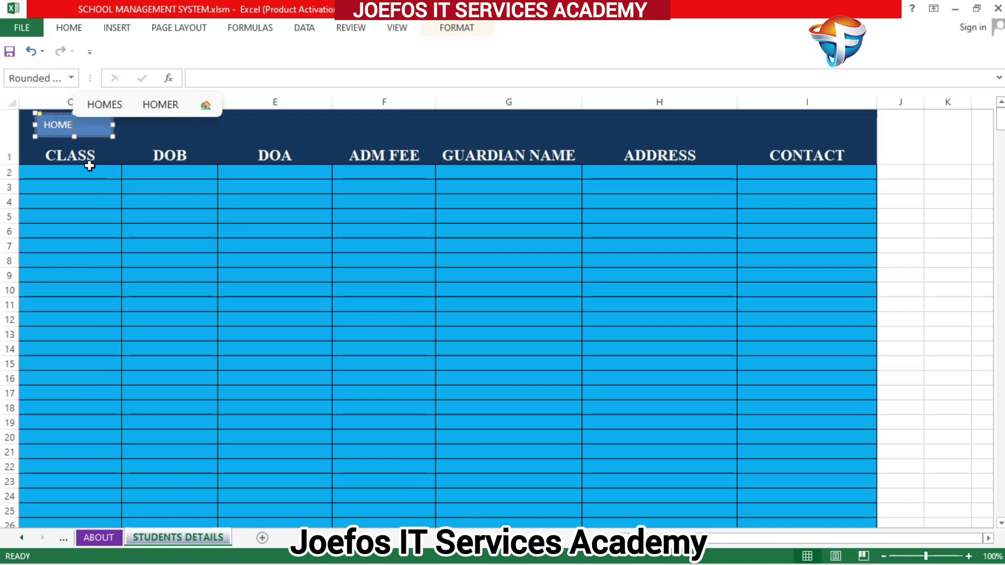
- Set the HOME button's text to bold Times New Roman
double_click(54, 126)
double_click(55, 126)
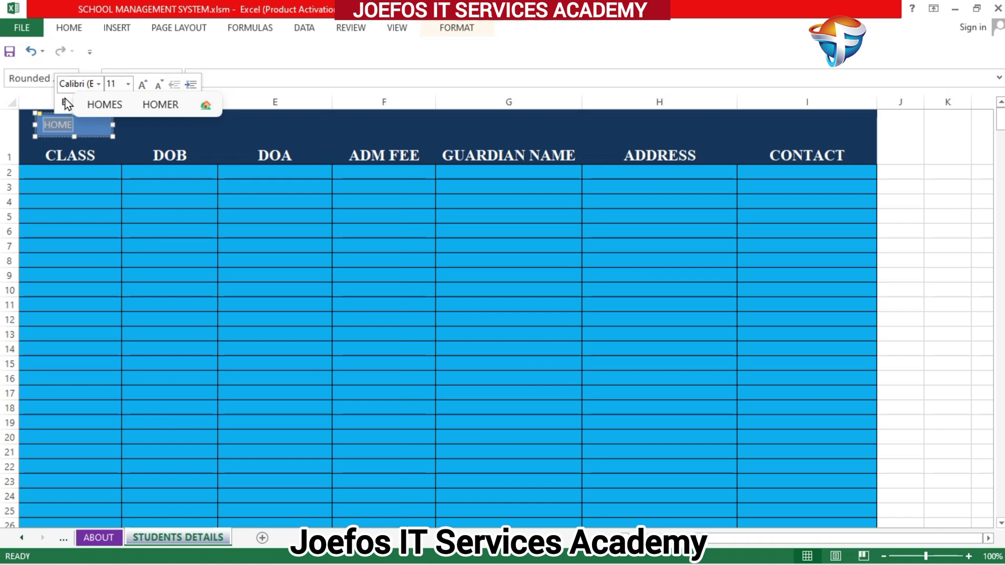
click(65, 30)
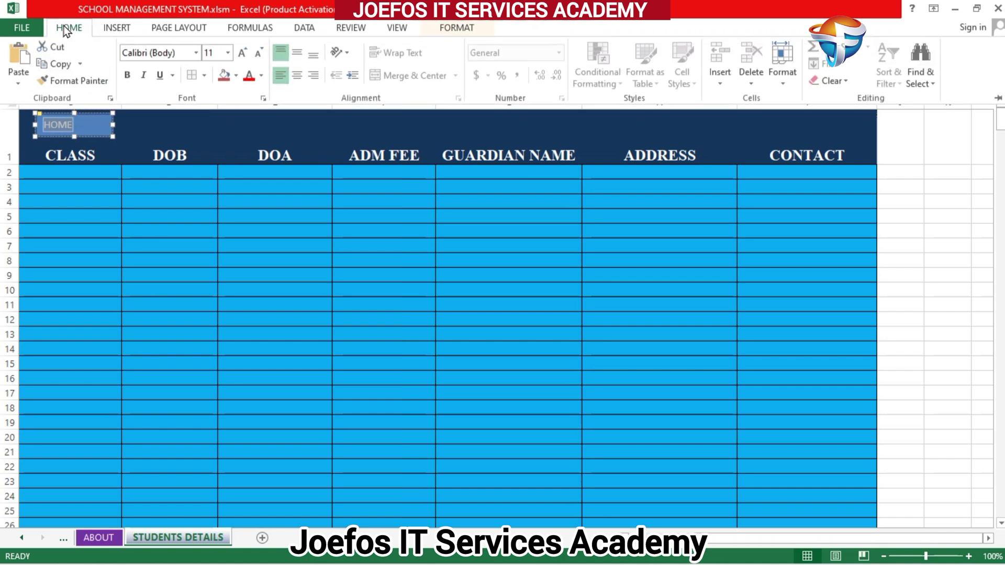
double_click(164, 48)
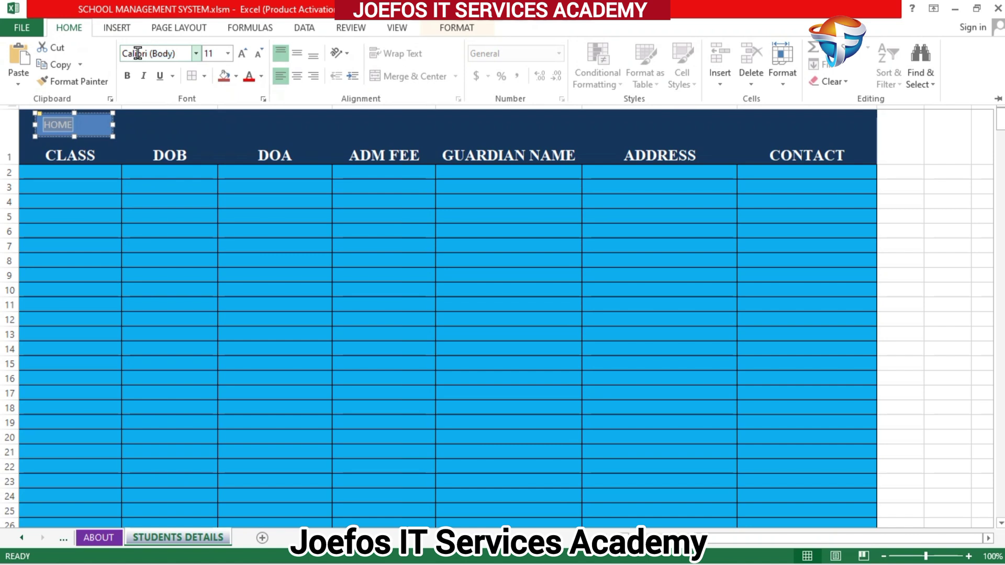
triple_click(137, 53)
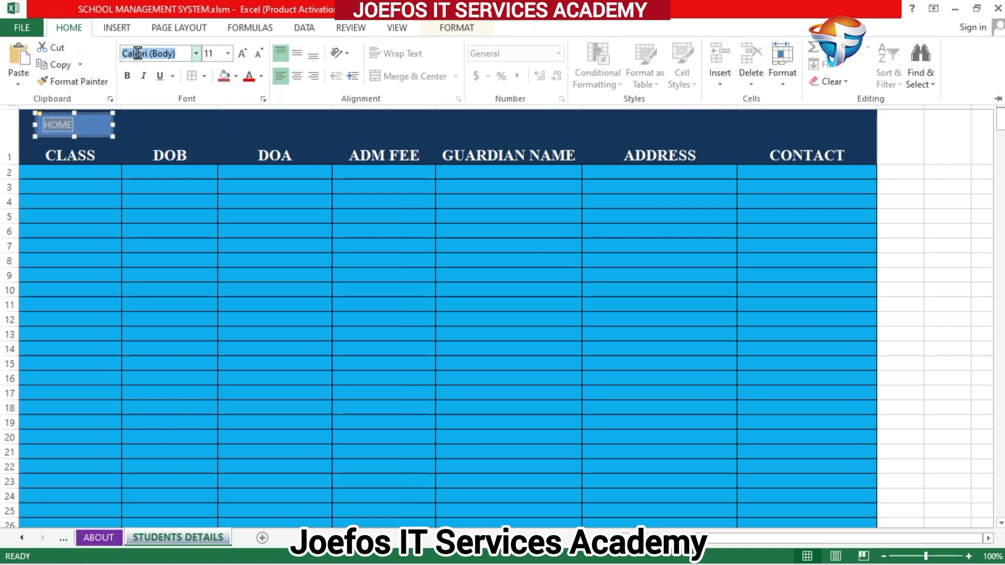
text(Times New Roma)
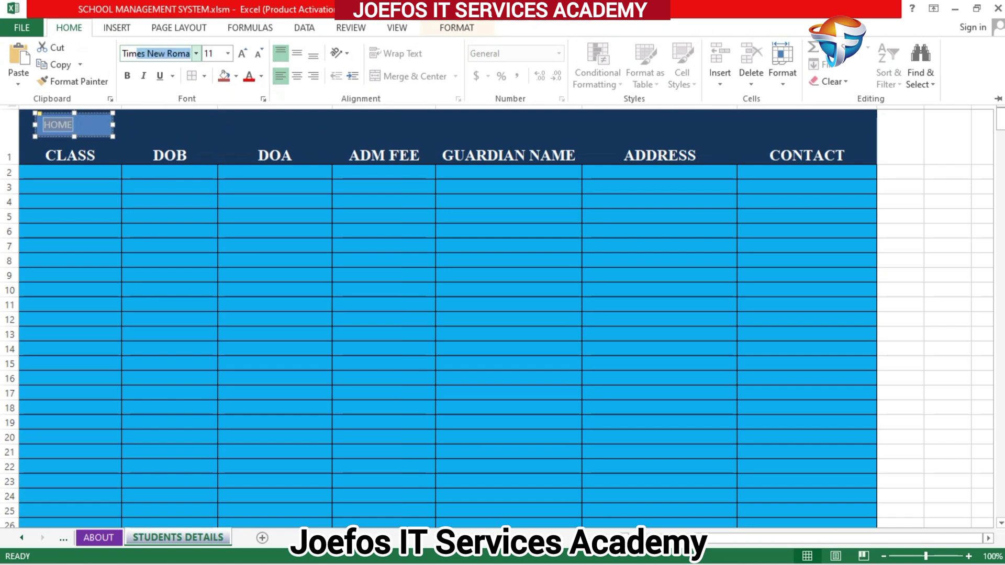
key(Return)
click(127, 77)
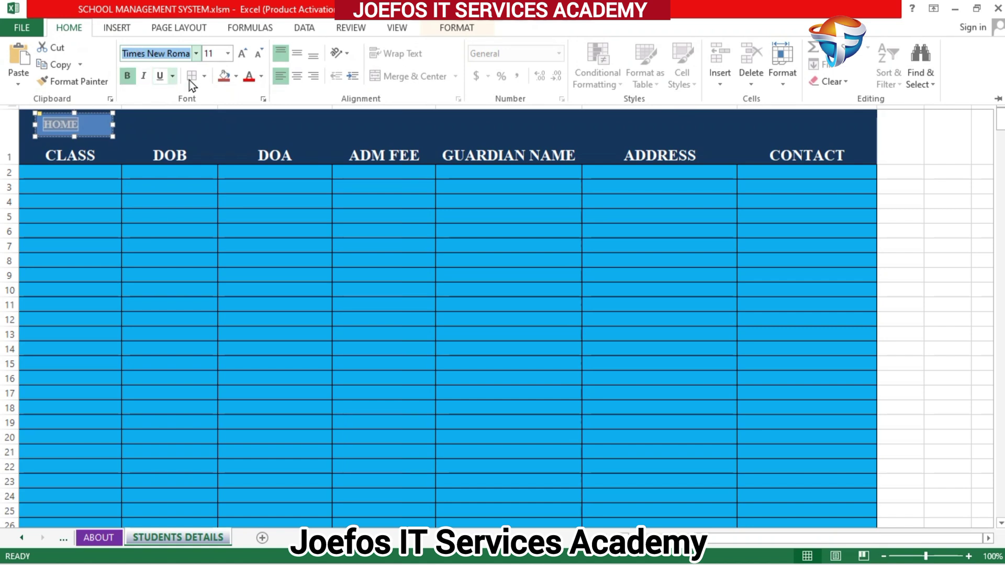
- Increase the HOME label's font size to 16 and centre it vertically and horizontally in the shape
click(238, 55)
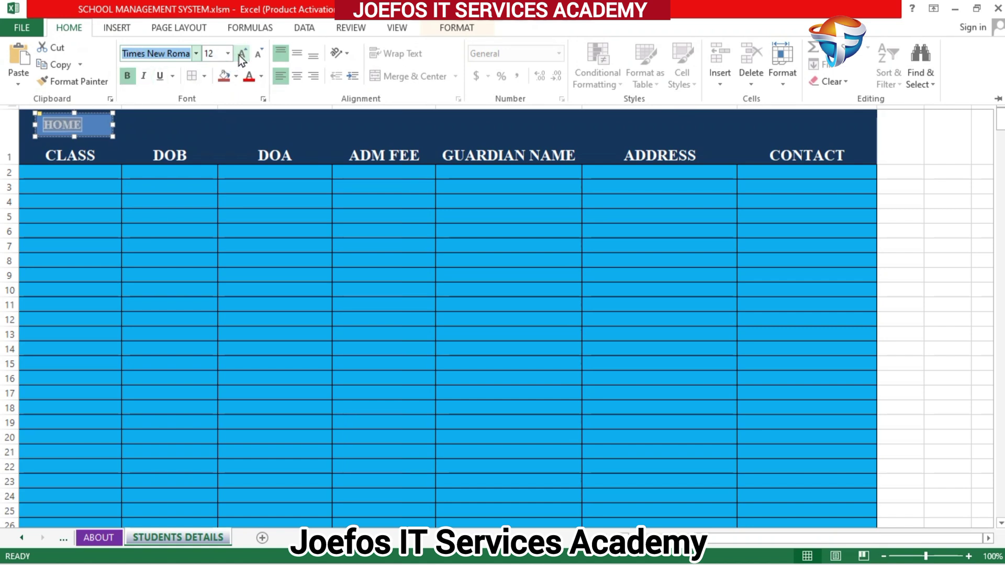
click(238, 55)
click(239, 55)
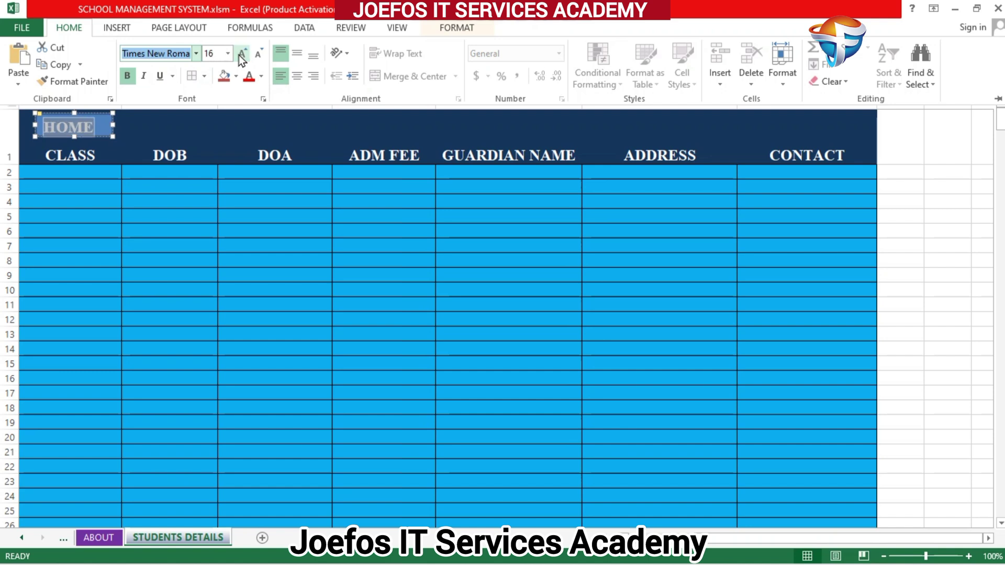
click(296, 55)
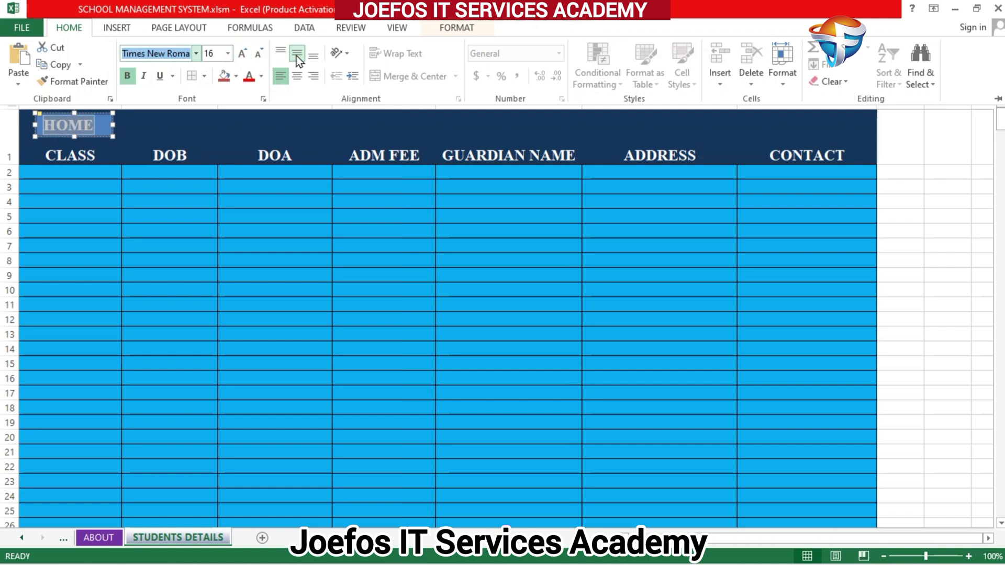
click(297, 77)
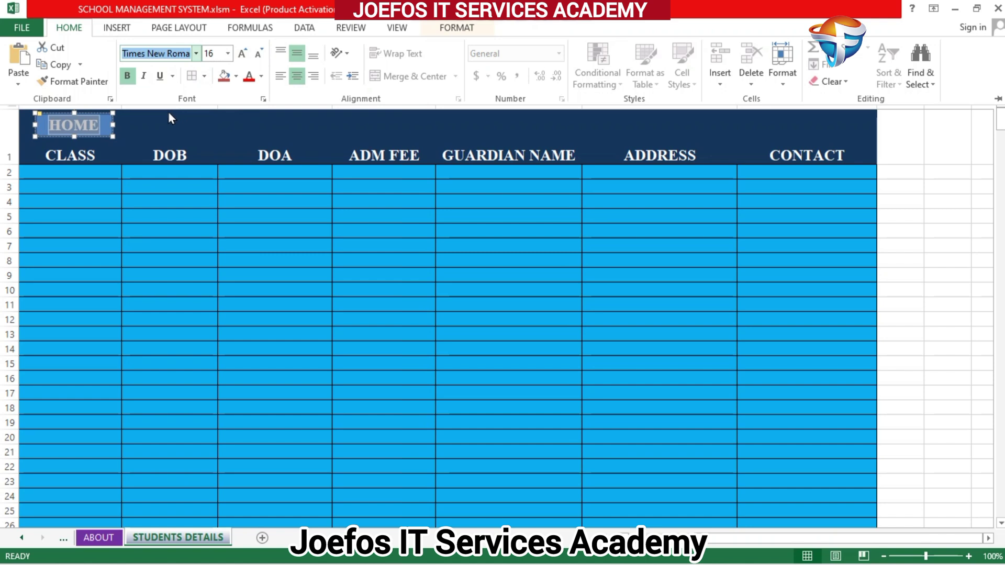
- Apply the first preset shape effect to the HOME button
click(445, 26)
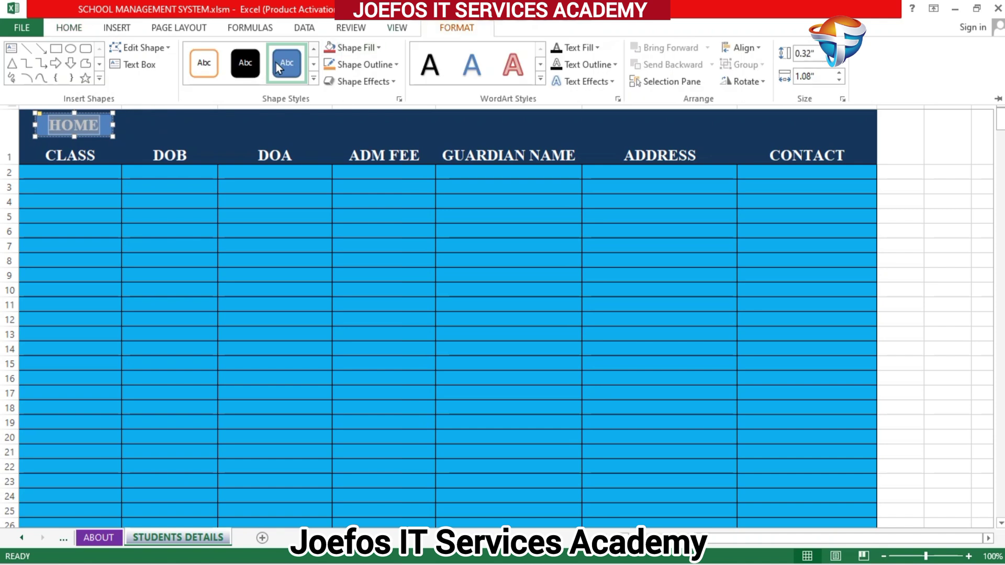
click(344, 79)
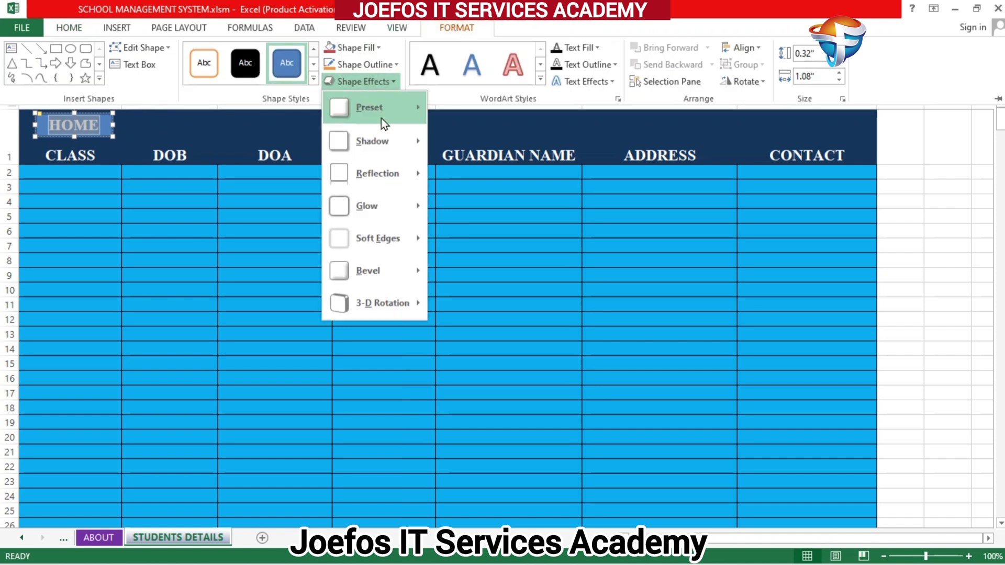
mouse_move(378, 117)
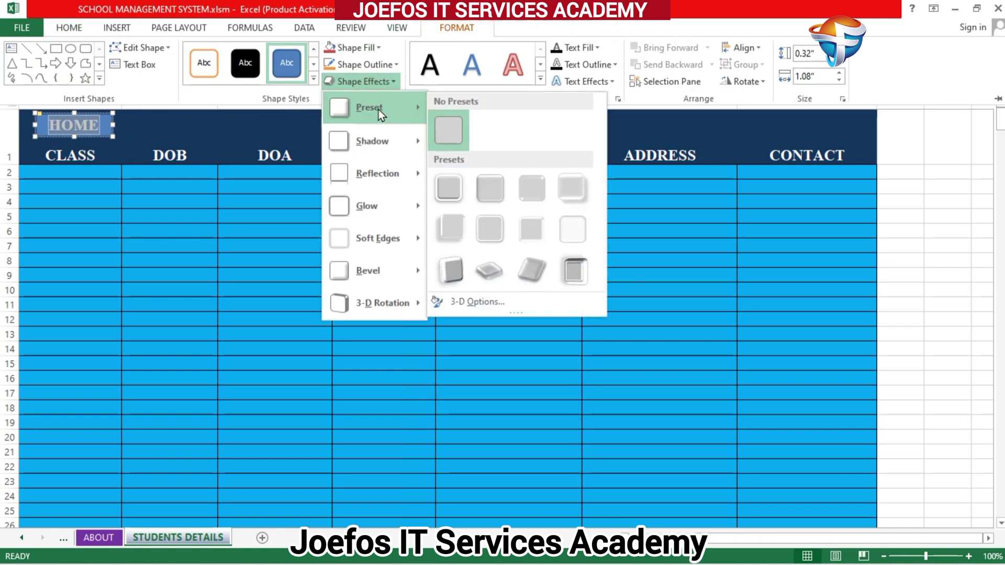
click(454, 182)
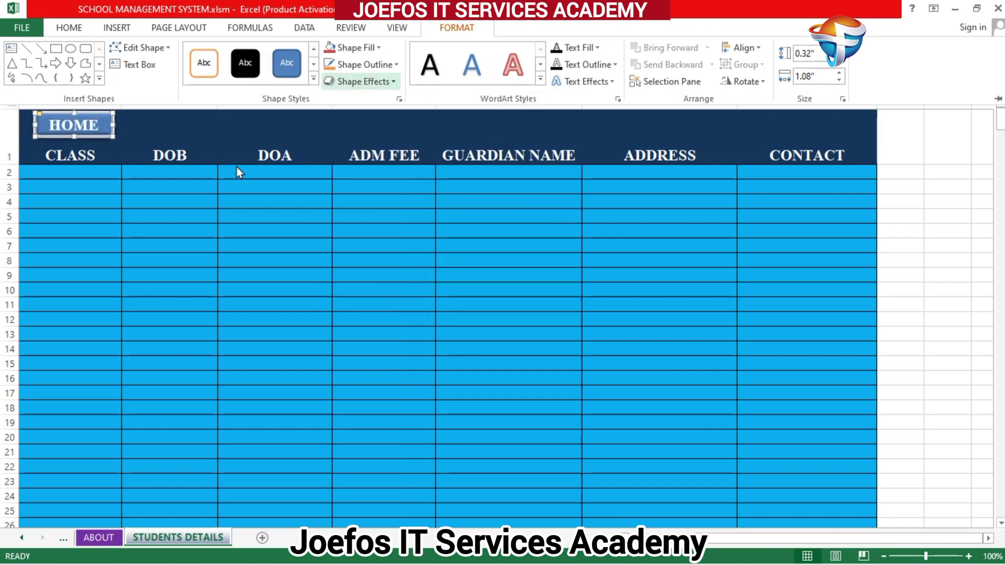
click(224, 187)
click(197, 190)
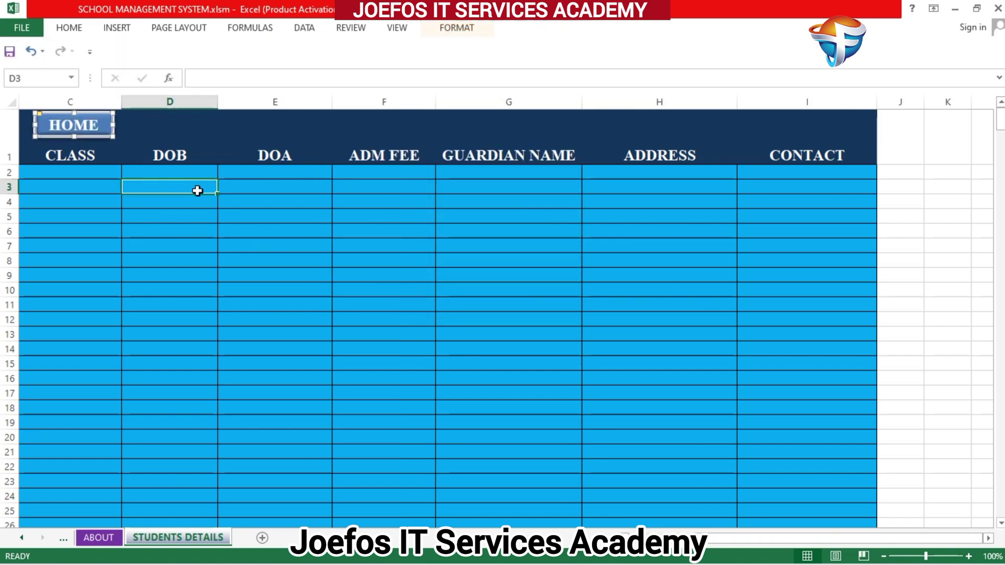
- Nudge the HOME button slightly down within the heading cell above CLASS
click(75, 120)
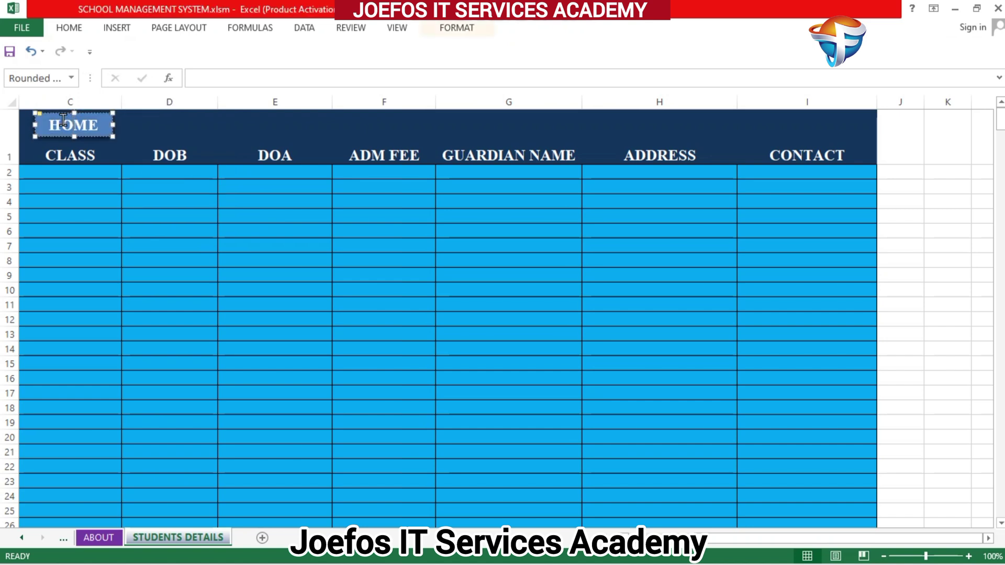
click(108, 133)
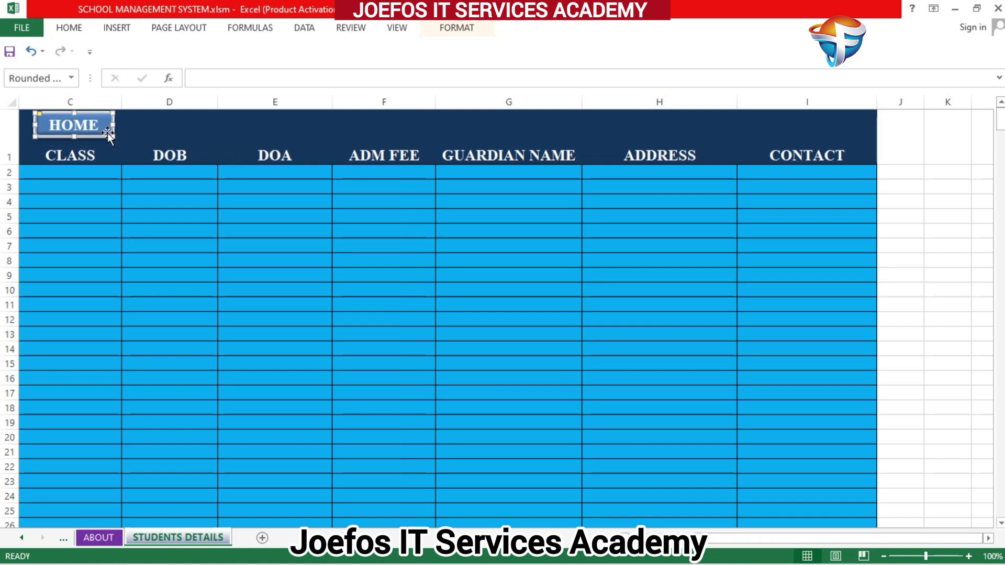
key(Down)
key(Down)
key(Down)
key(Down)
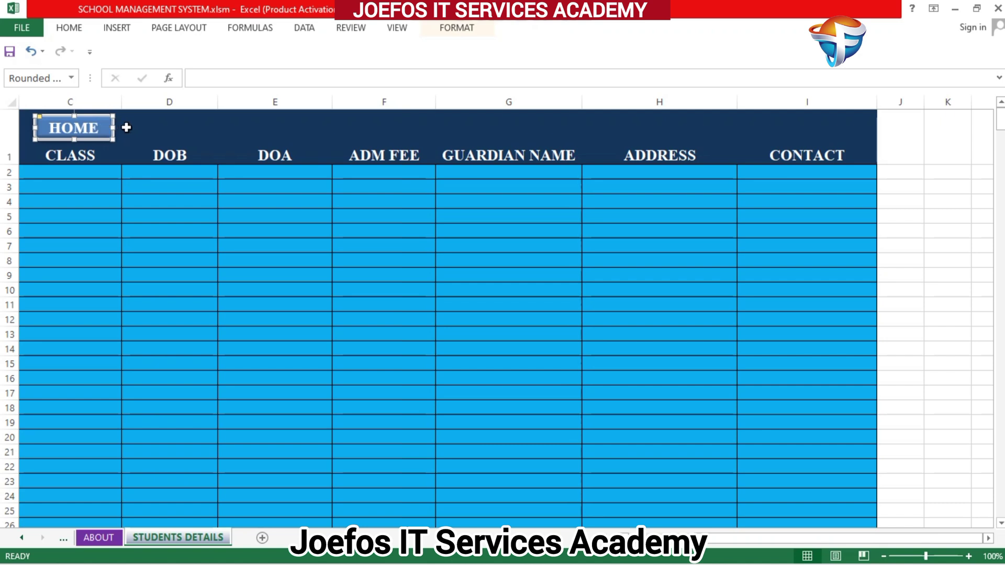
click(126, 127)
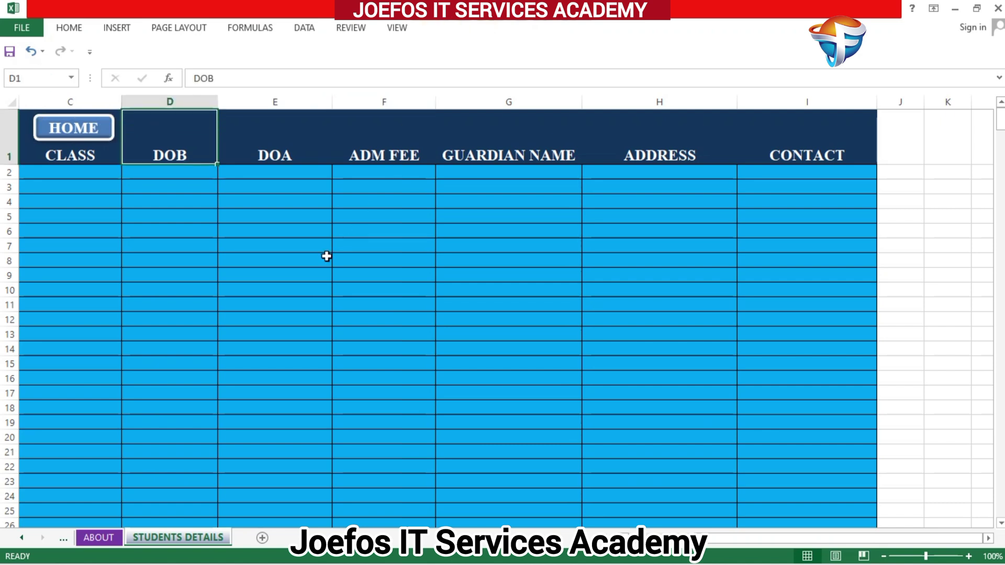
click(277, 276)
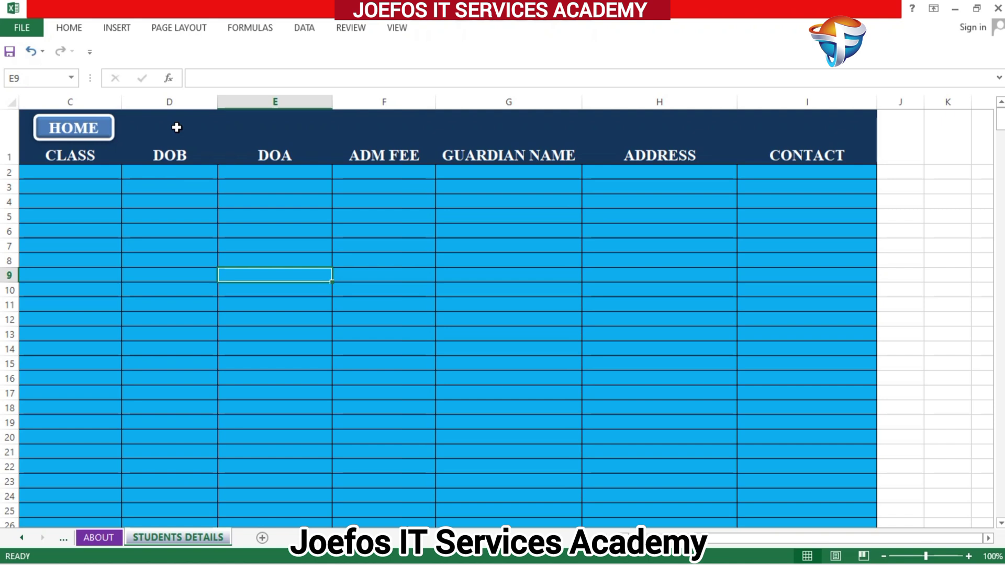
- Duplicate the HOME button and place the copy above the DOB heading
ctrl+click(106, 125)
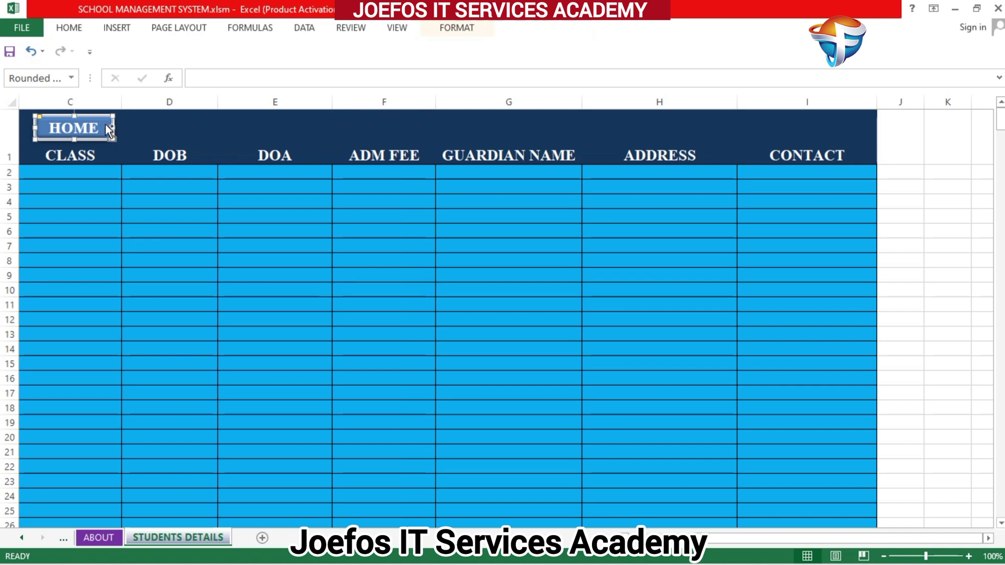
key(ctrl+d)
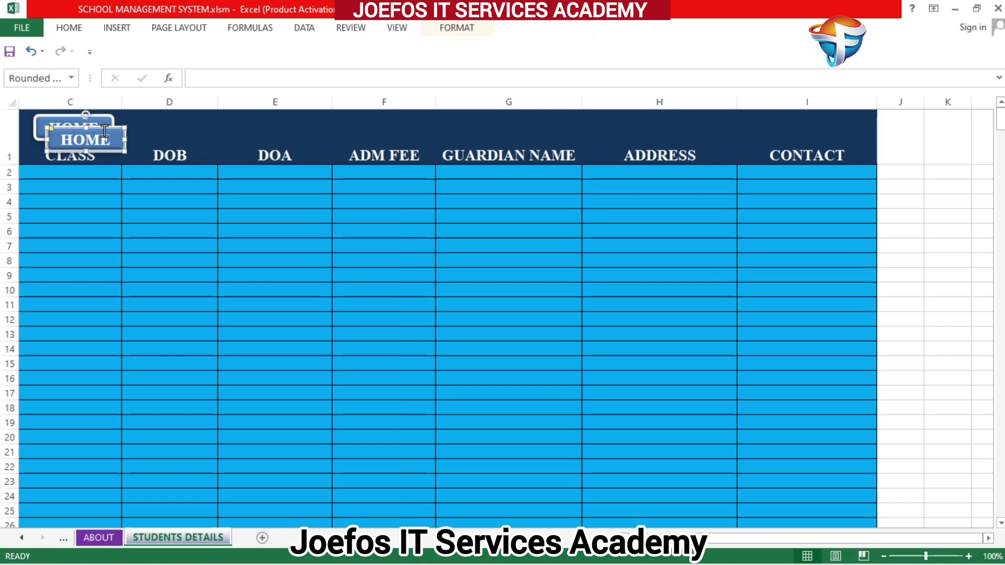
drag(105, 127, 200, 111)
click(196, 123)
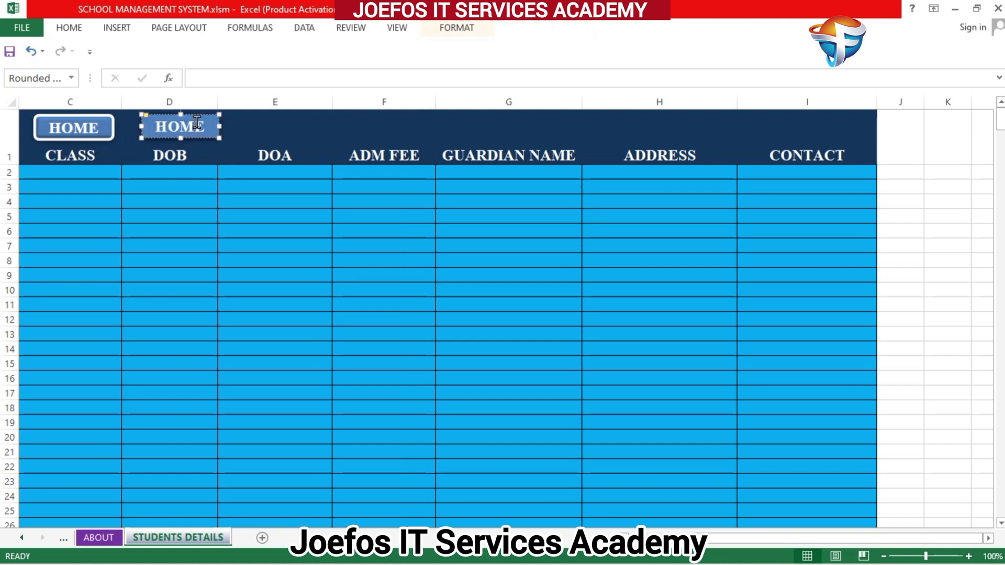
right_click(197, 124)
click(236, 208)
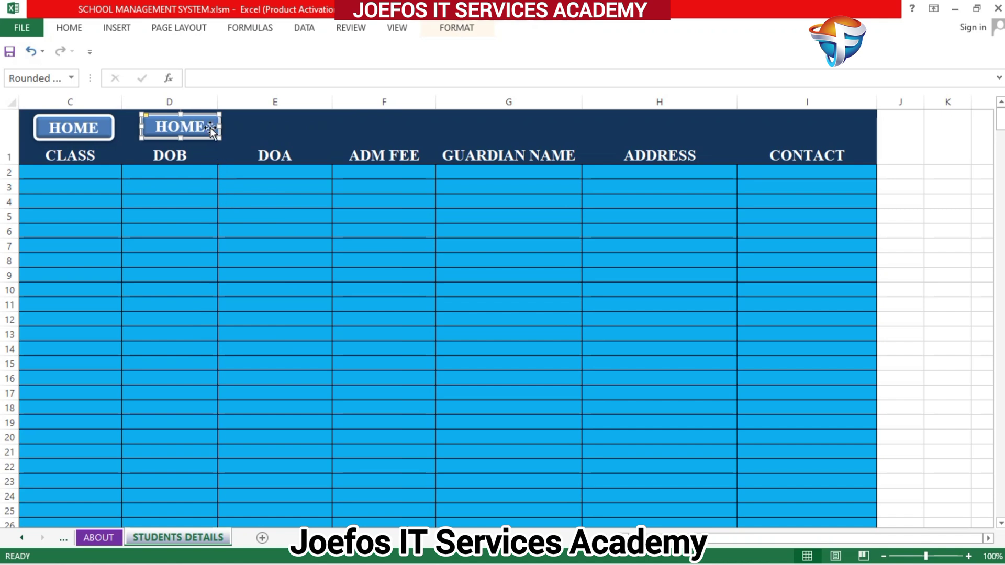
drag(206, 128, 188, 130)
click(252, 127)
drag(252, 128, 181, 125)
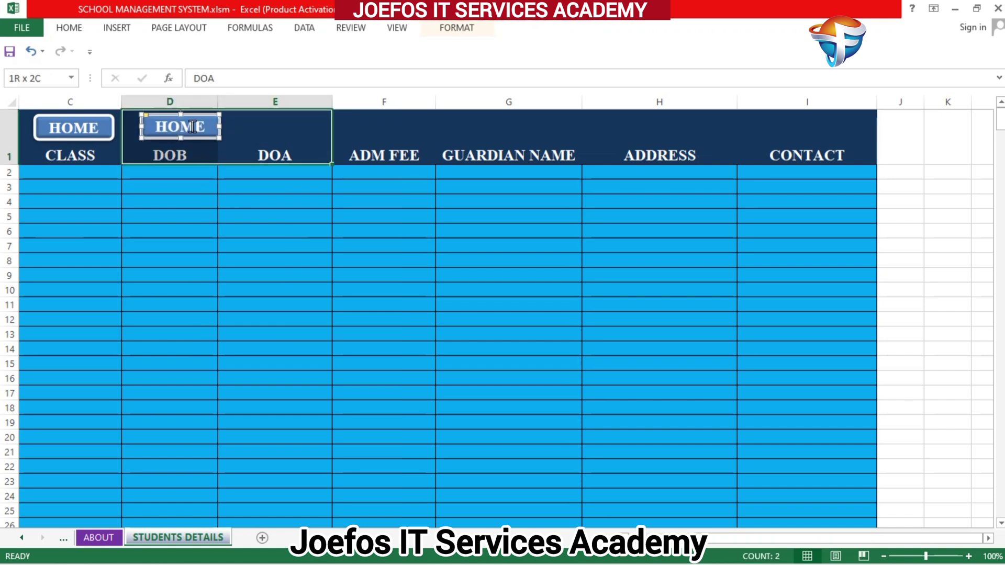
click(193, 126)
click(192, 127)
right_click(193, 127)
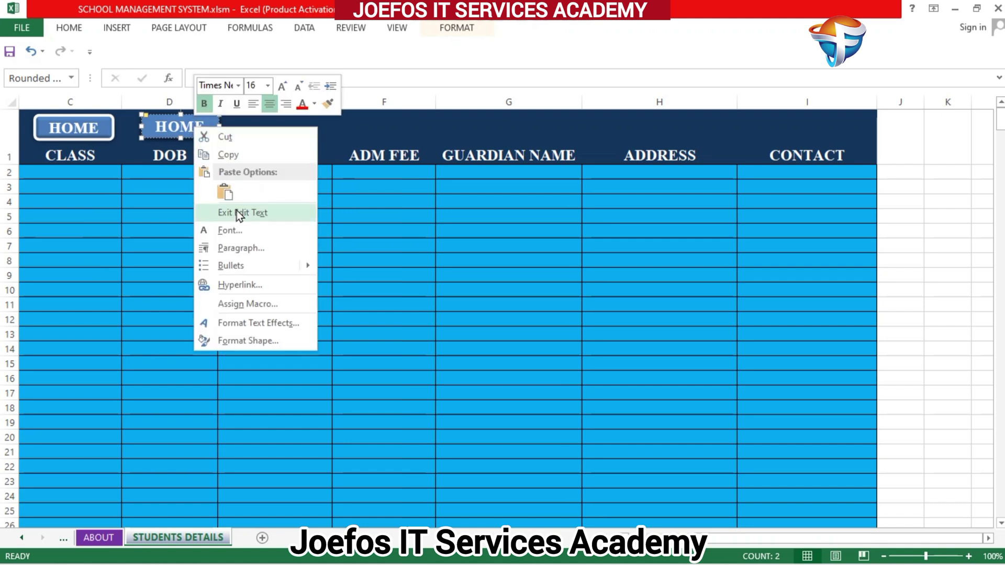
- Replace the label of the copied button above DOB with ADD
click(180, 123)
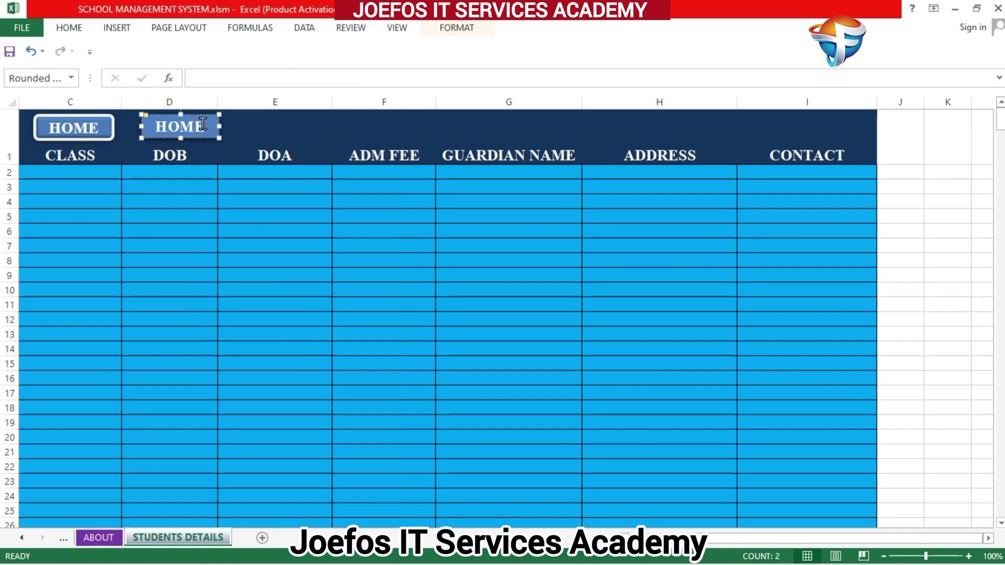
key(BackSpace)
key(BackSpace)
key(BackSpace)
key(BackSpace)
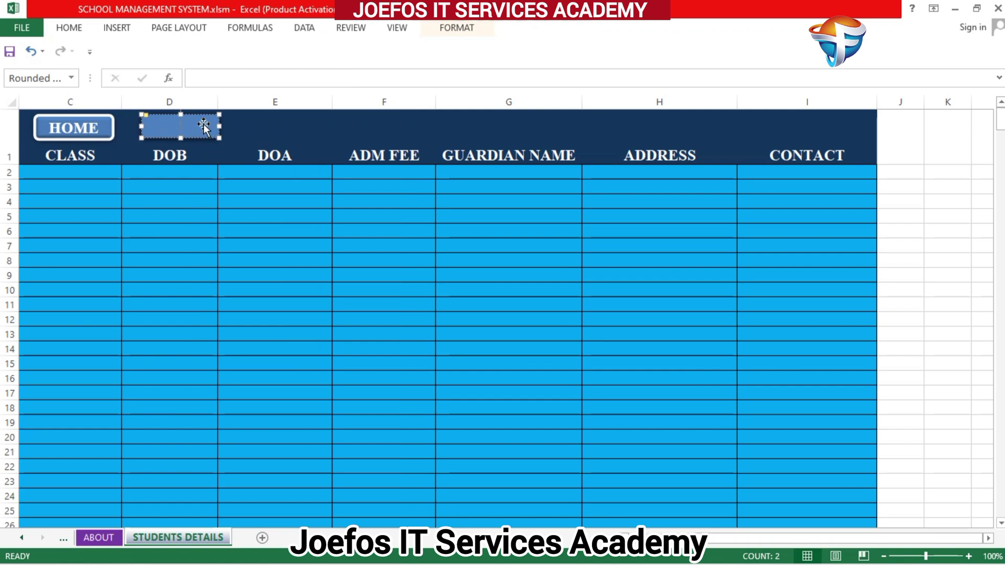
text(ADD)
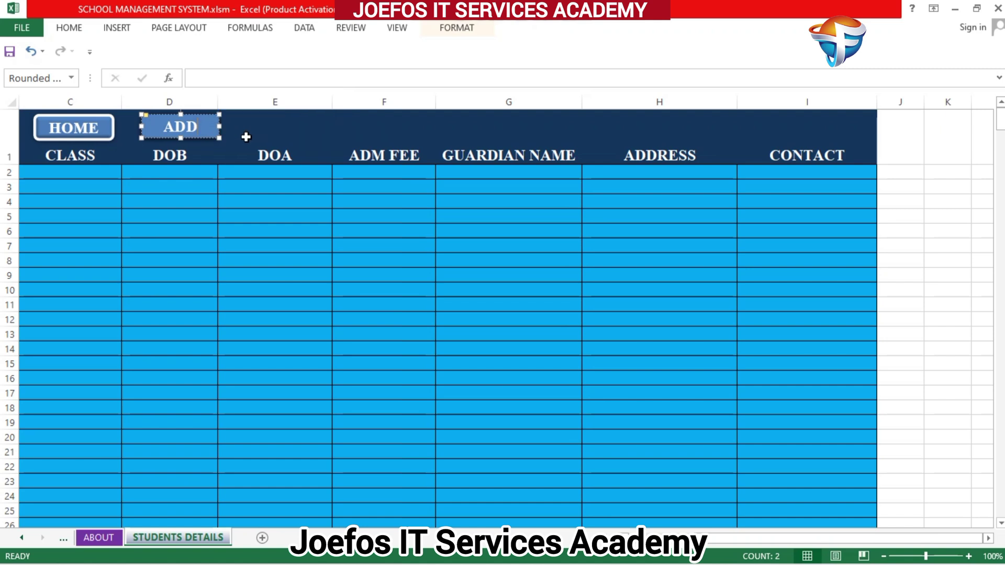
- Fill the ADD button with the standard green colour
click(246, 136)
click(212, 130)
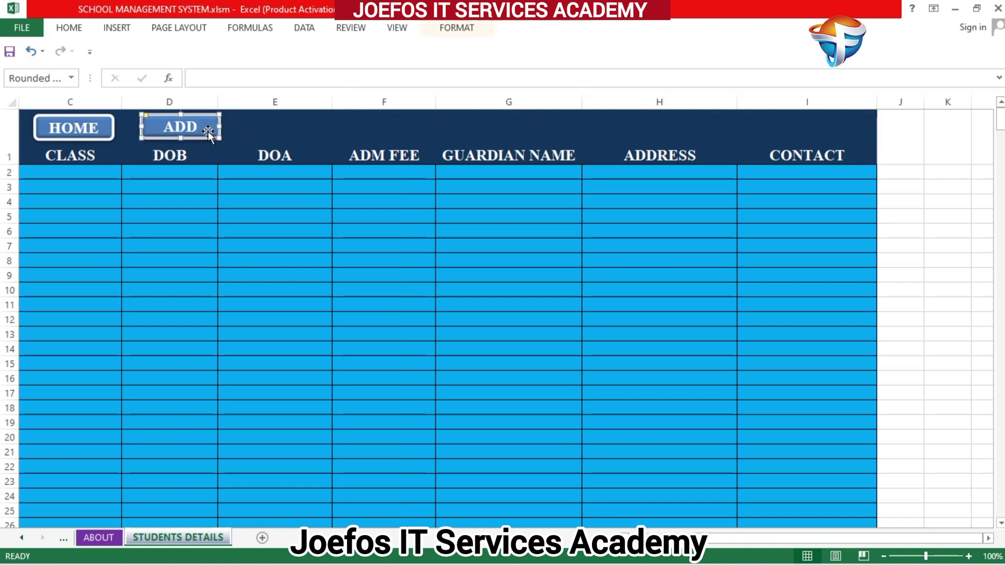
click(454, 30)
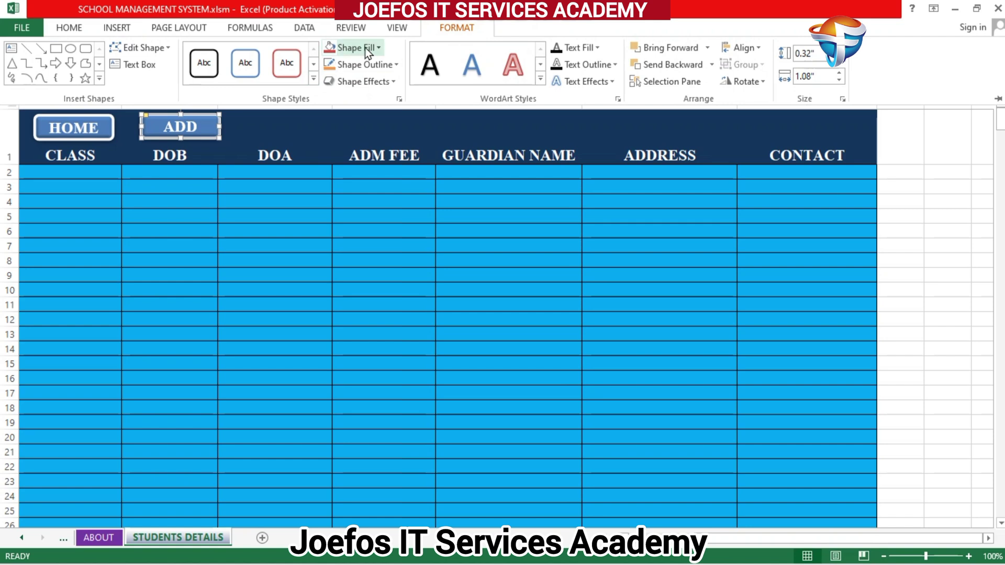
click(382, 48)
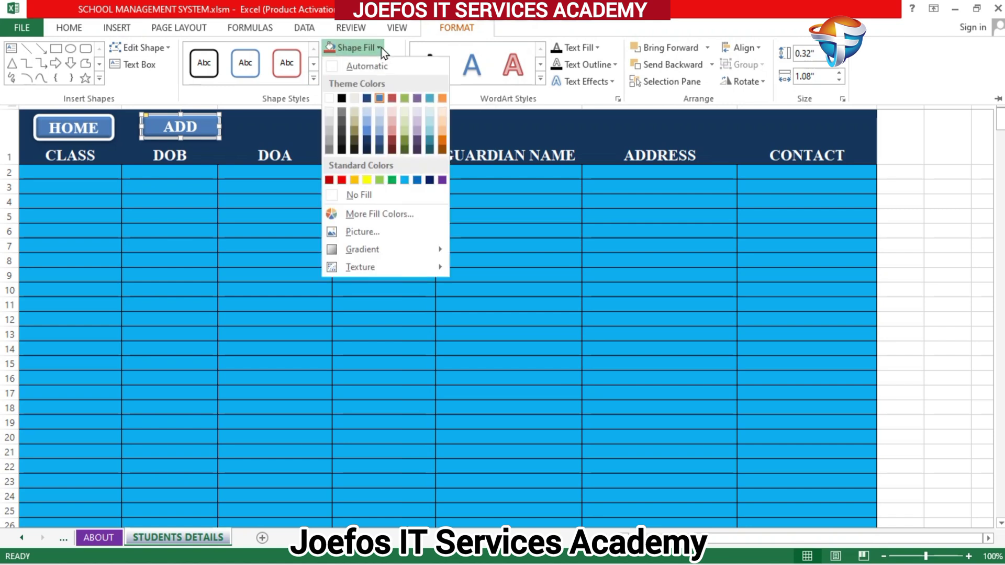
click(392, 180)
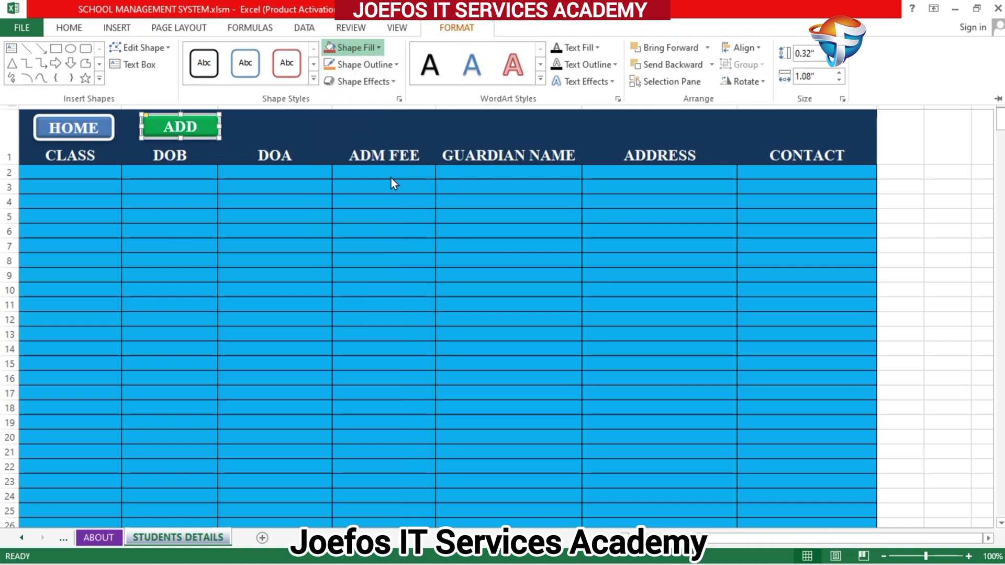
click(312, 122)
click(296, 240)
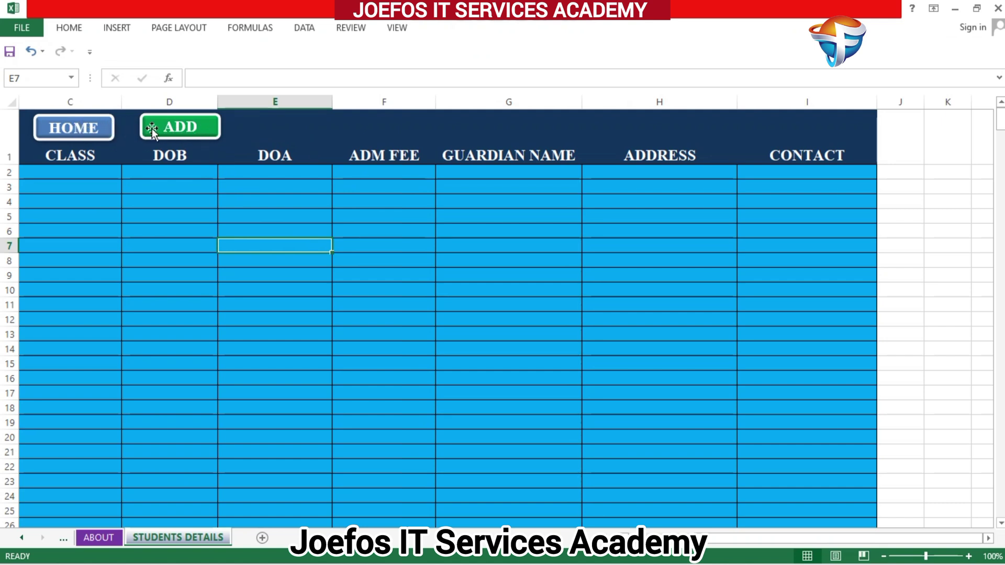
- Hyperlink the HOME button to cell A1 of the HOME sheet, test the link and return to STUDENTS DETAILS
right_click(95, 127)
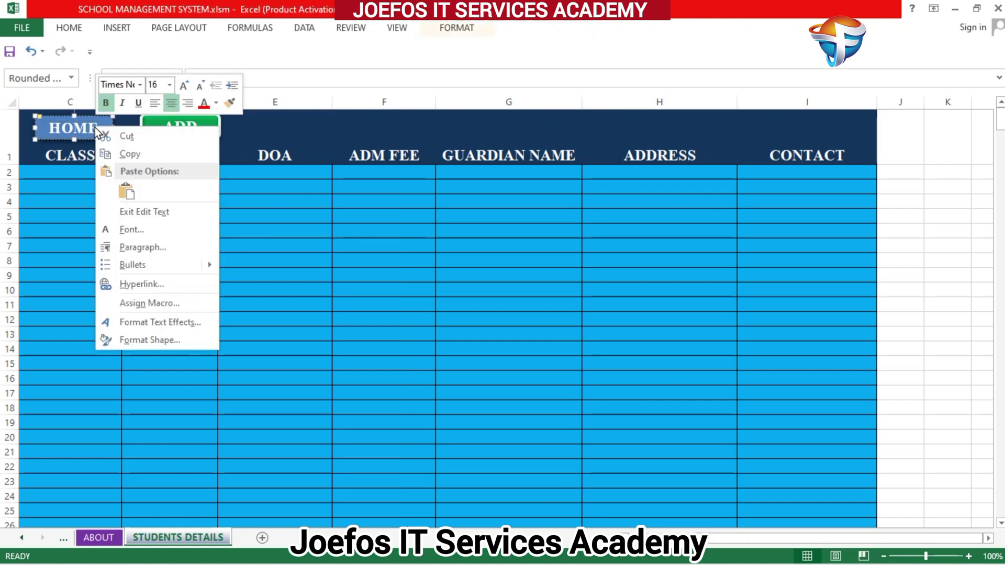
click(140, 287)
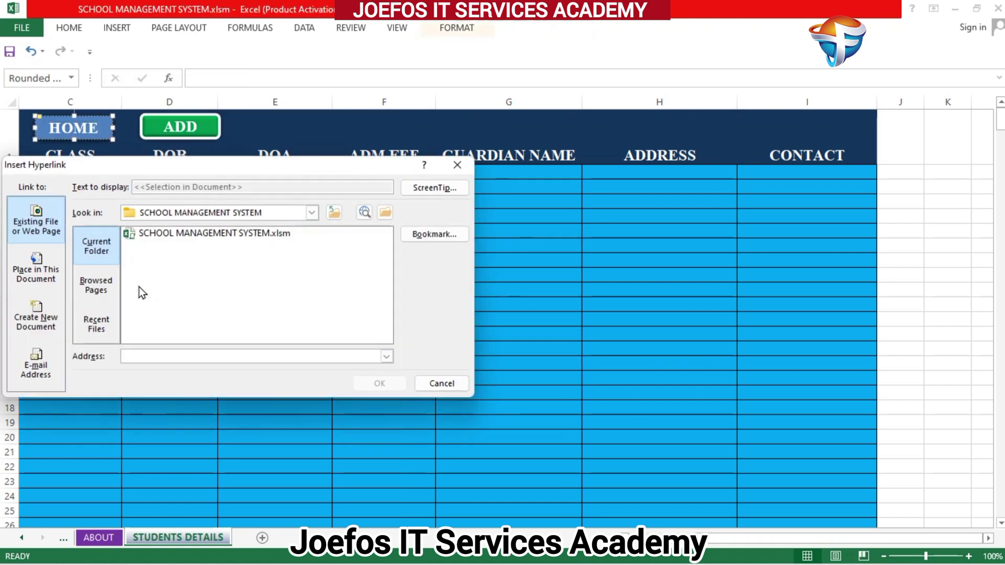
click(43, 271)
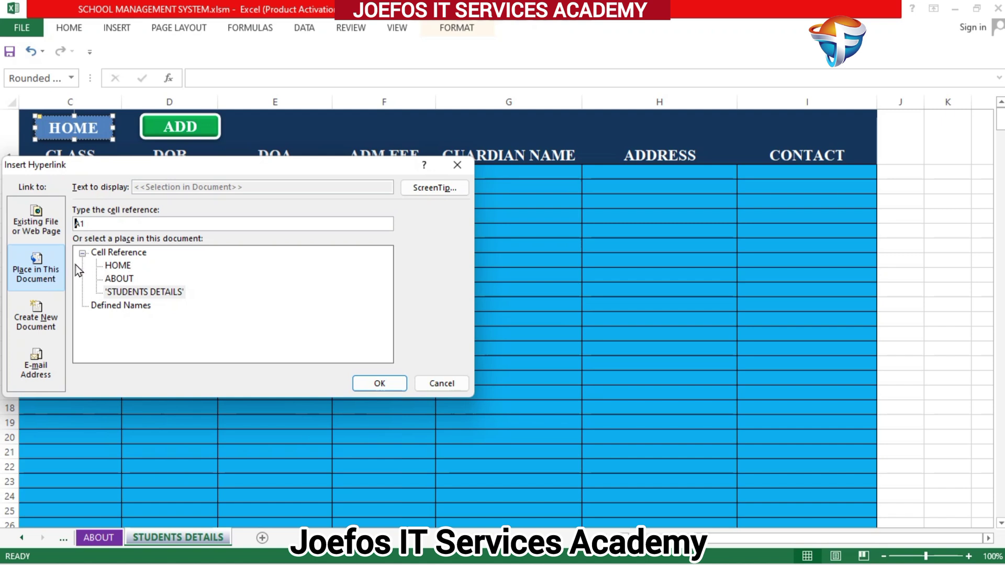
click(121, 265)
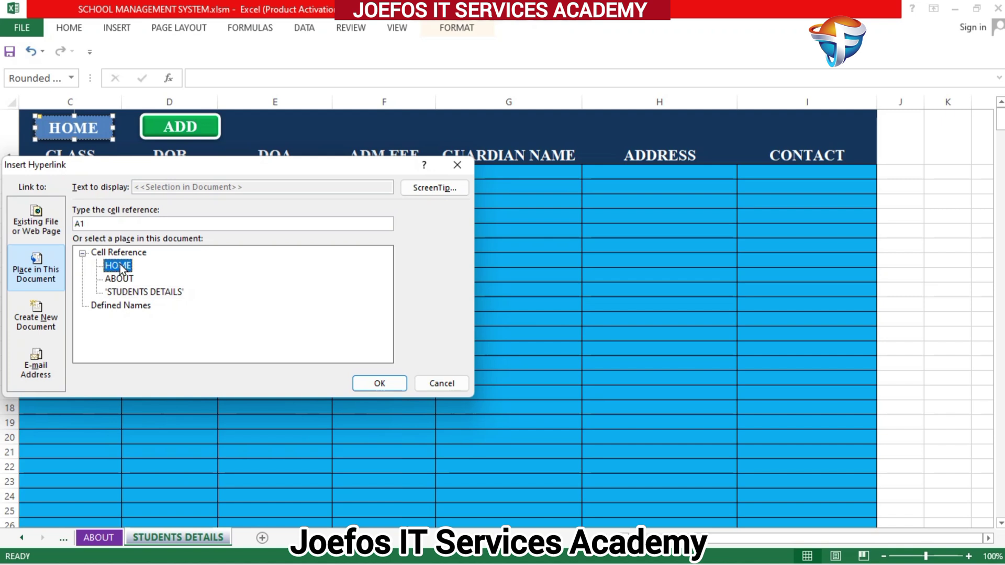
click(391, 381)
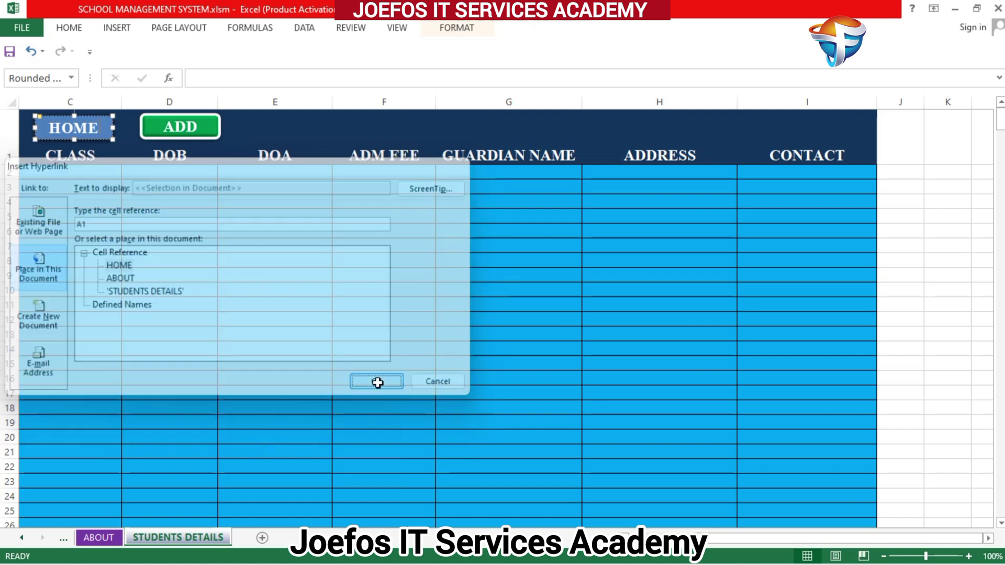
click(258, 244)
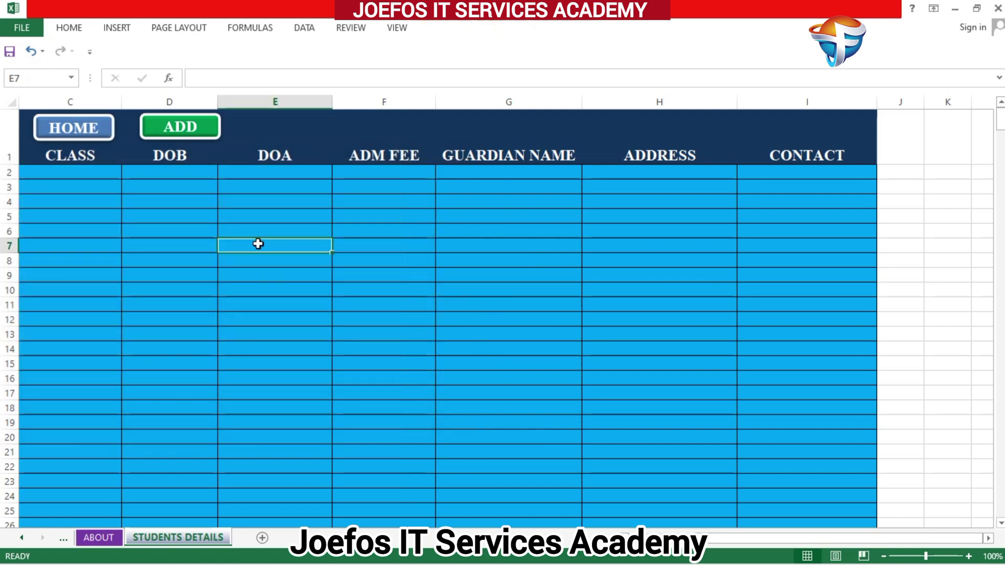
click(90, 143)
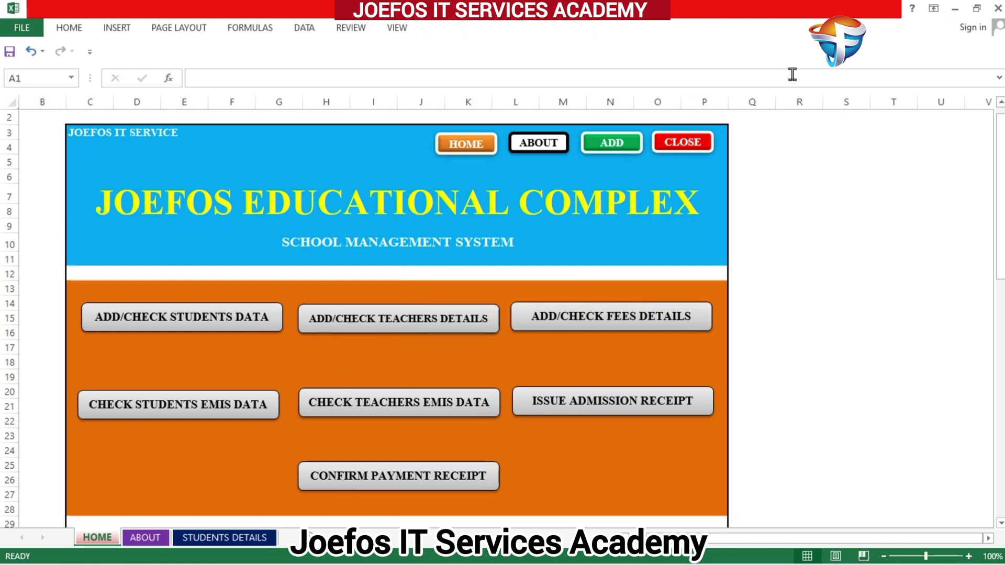
click(233, 538)
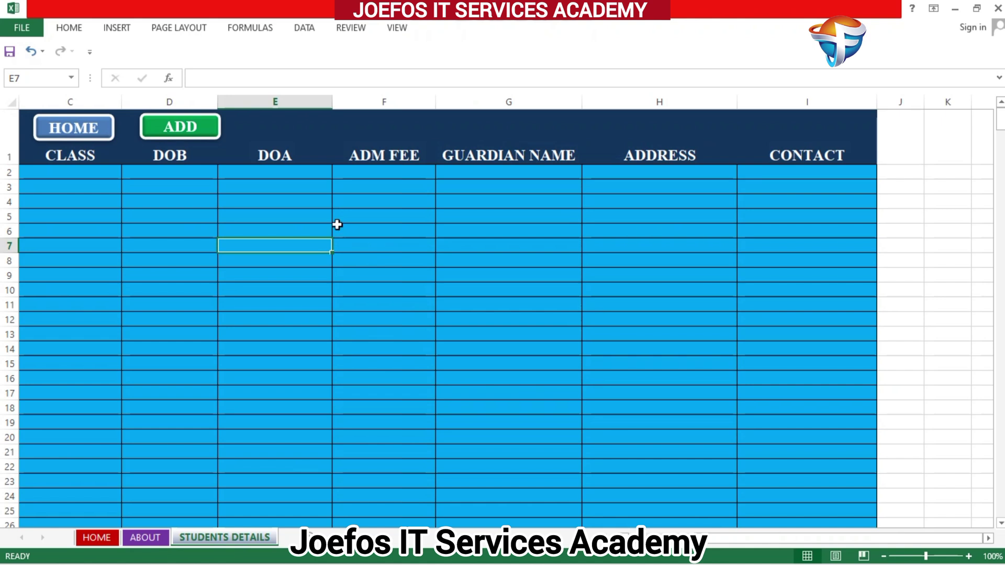
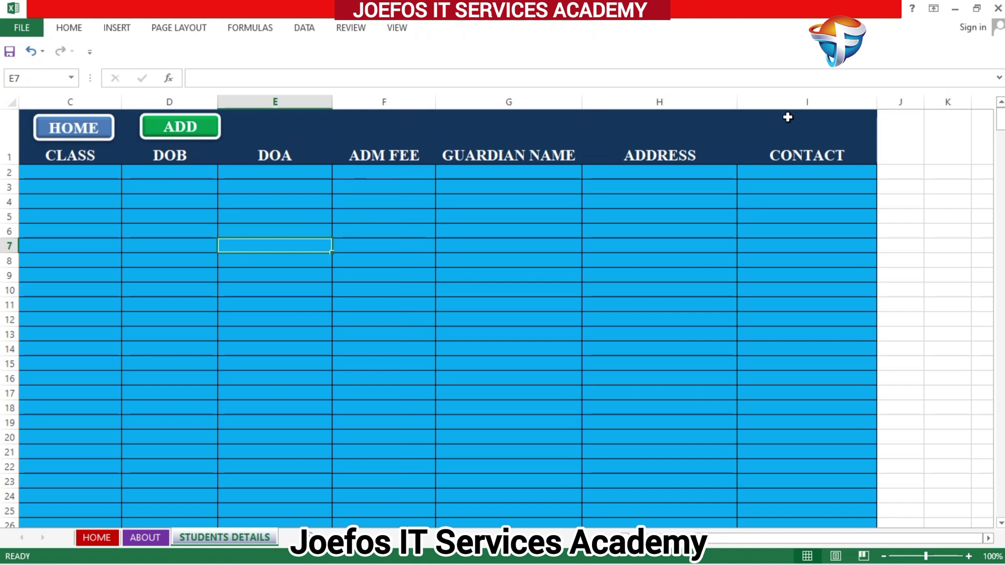
- Fill all cells from J1 to the last column and row of the sheet with light blue
click(886, 139)
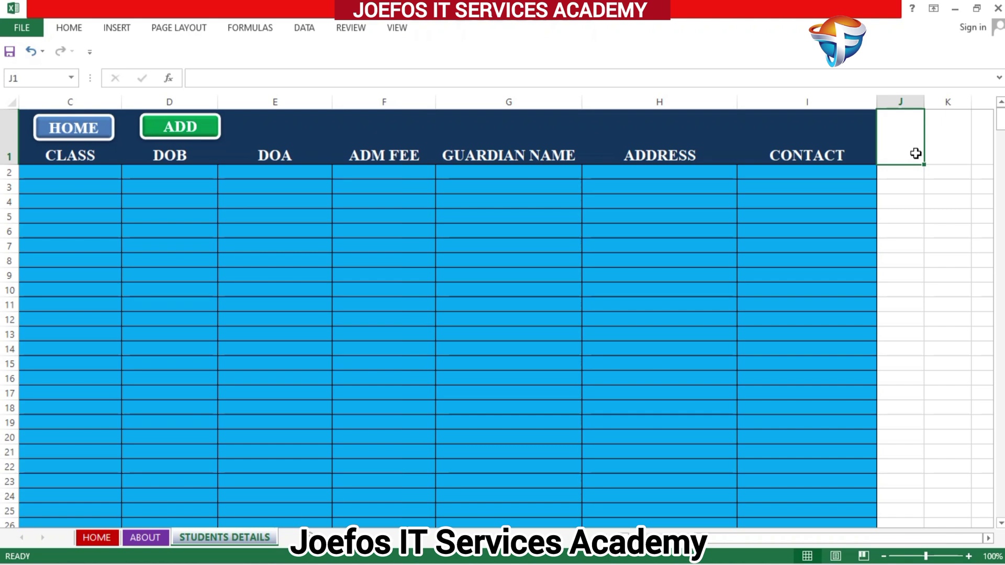
key(ctrl+shift+Right)
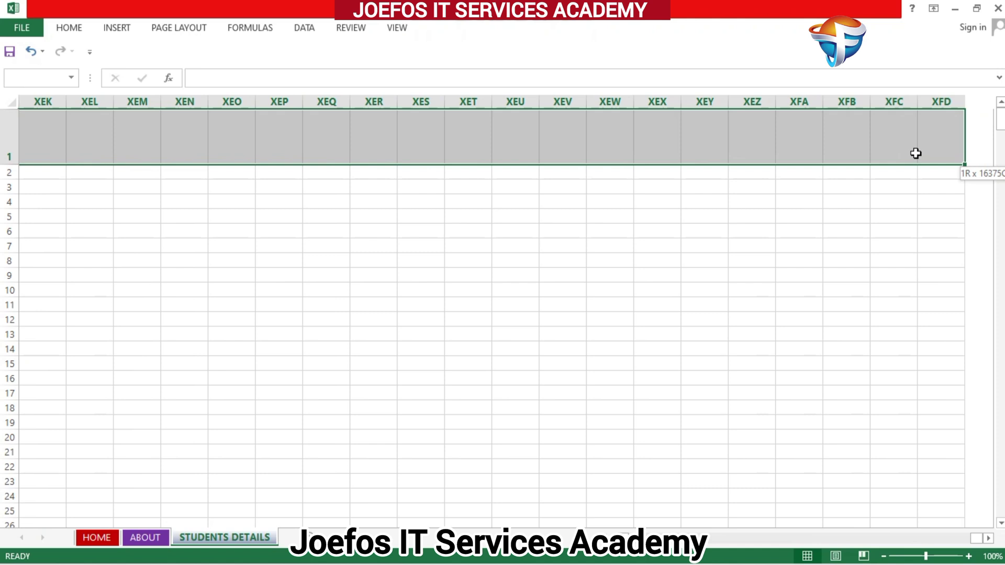
key(ctrl+shift+Down)
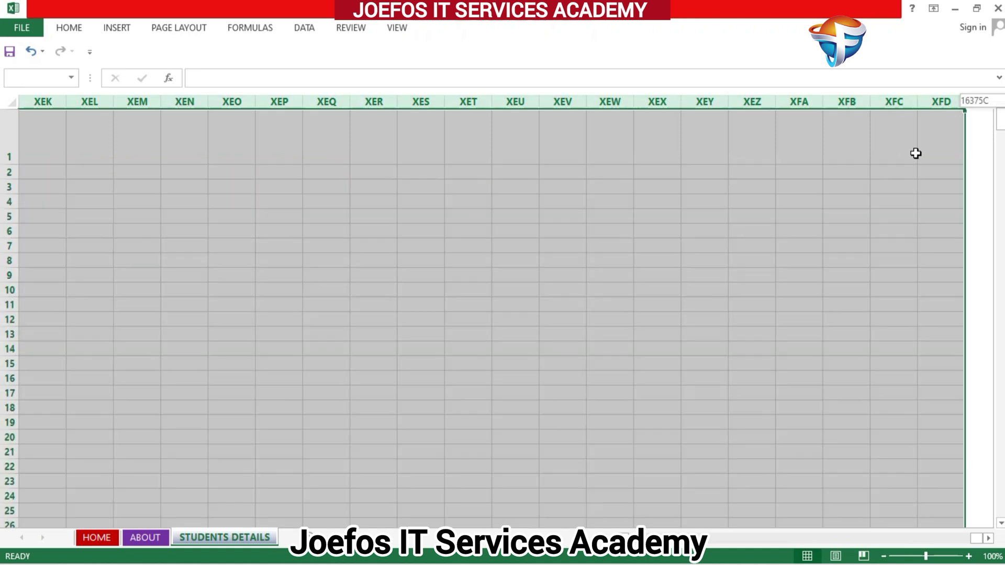
click(68, 26)
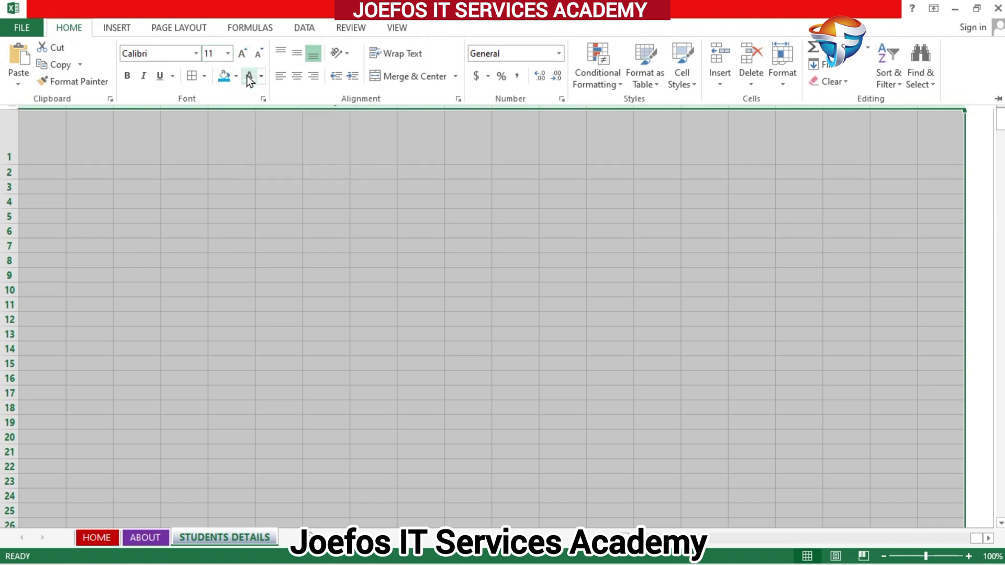
key(ctrl+BackSpace)
click(225, 76)
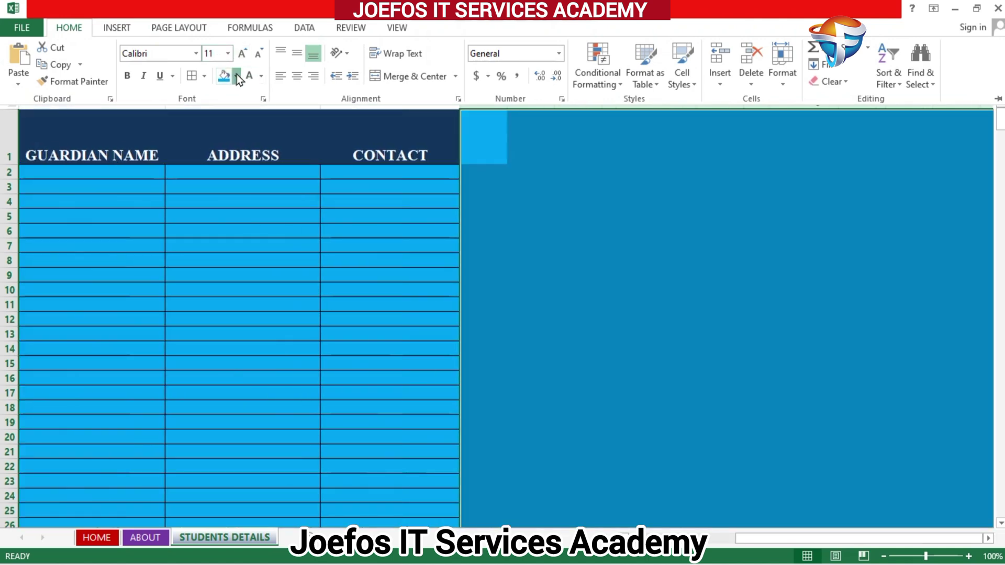
- Change the fill of the selected cells from column J onward to white
click(237, 76)
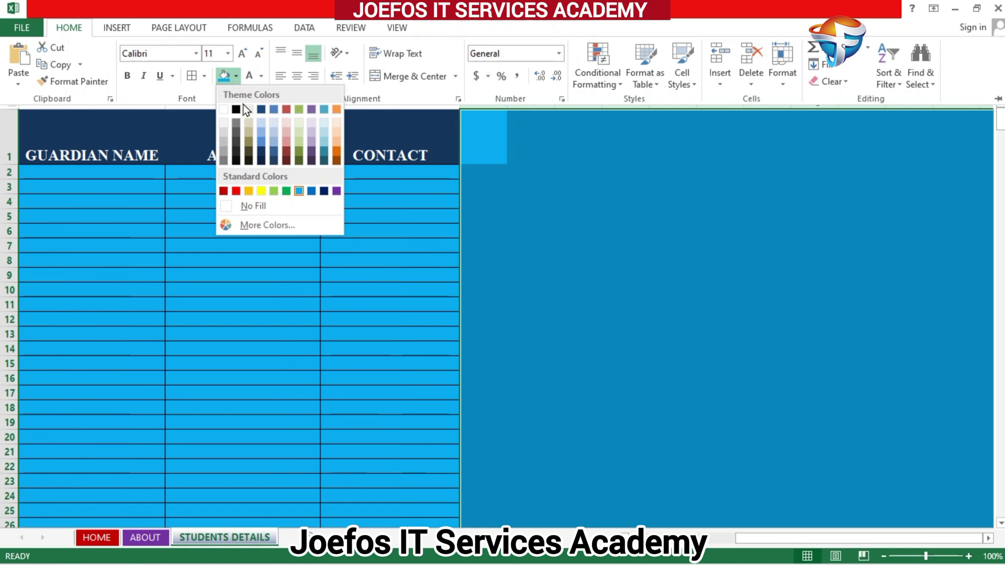
click(224, 109)
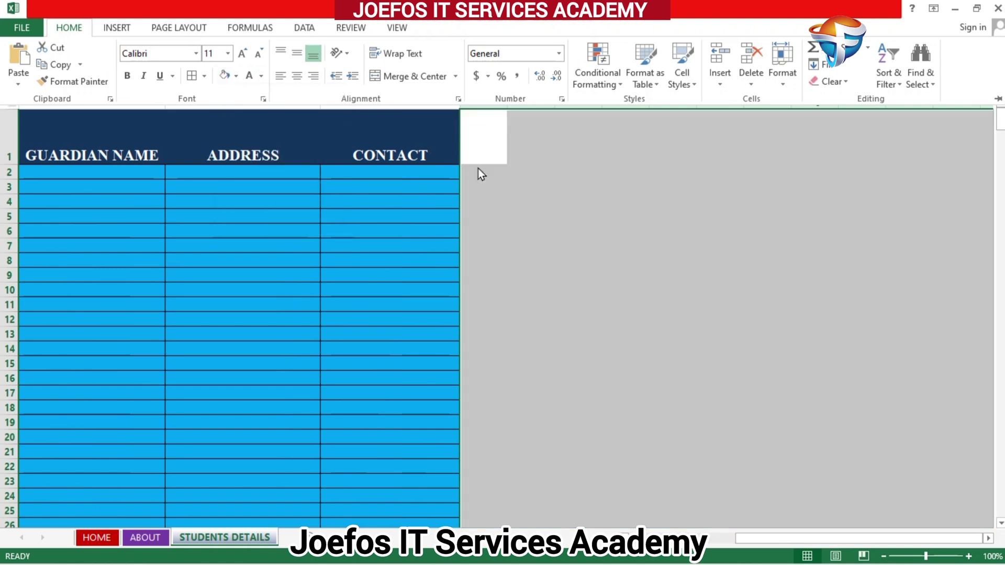
key(Escape)
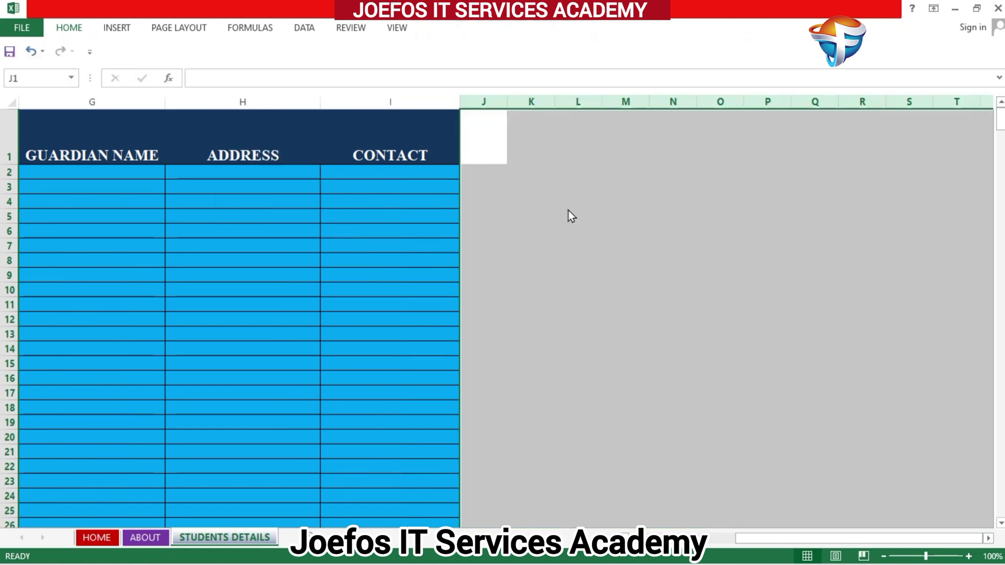
mouse_move(783, 541)
mouse_down()
mouse_move(701, 542)
mouse_move(783, 536)
mouse_up()
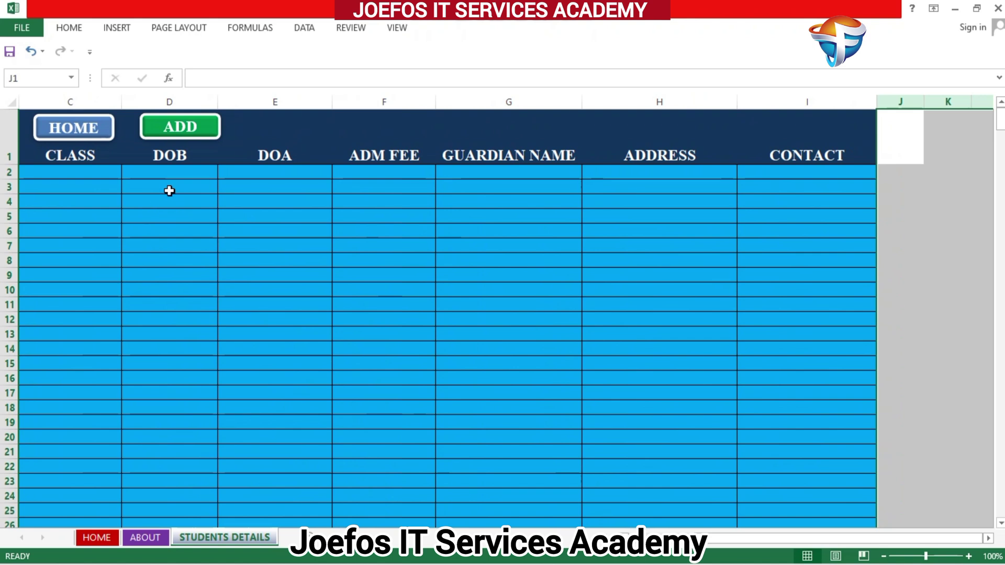
drag(749, 541, 713, 544)
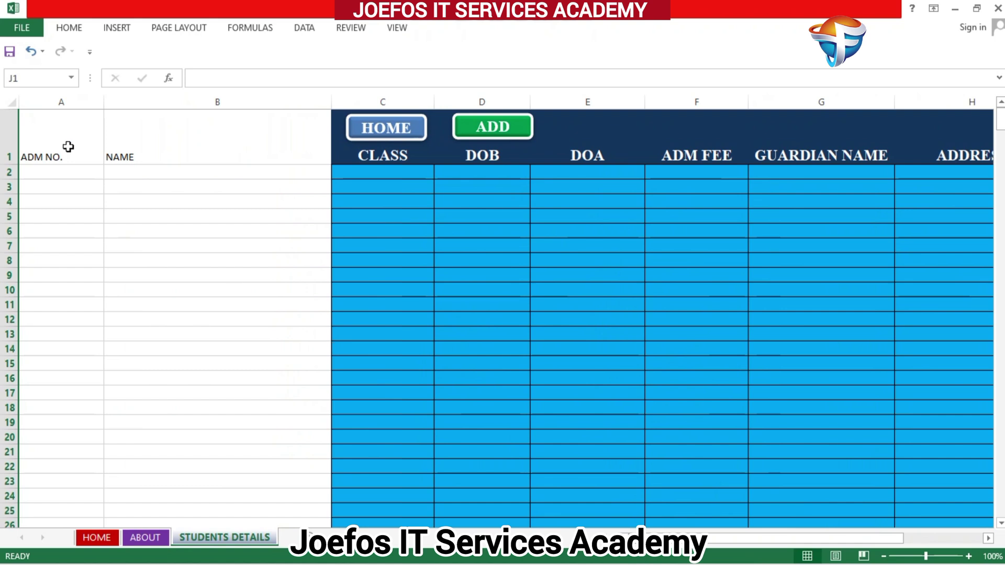
- Undo the white and light blue fills applied to the cells from column J onward
click(33, 50)
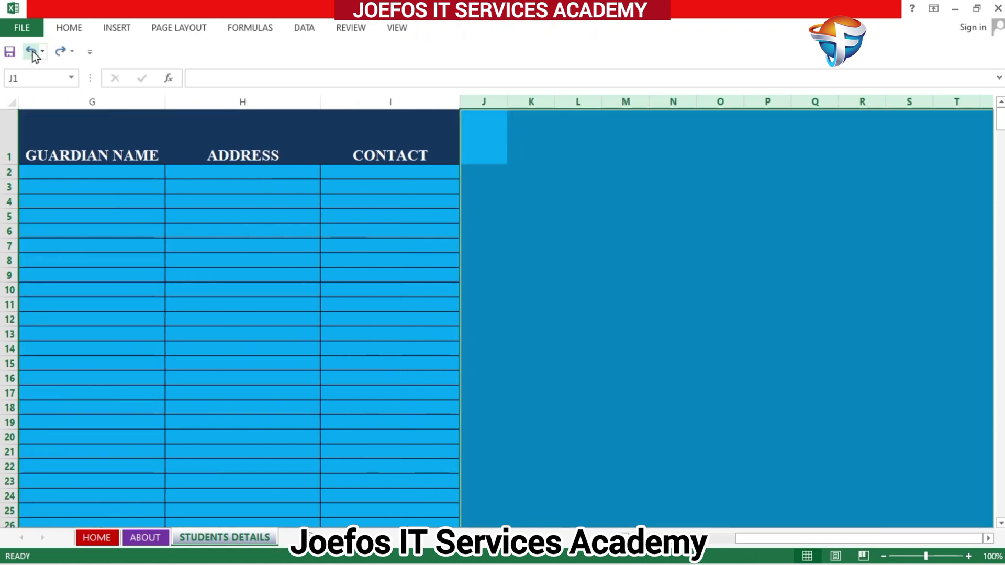
click(559, 187)
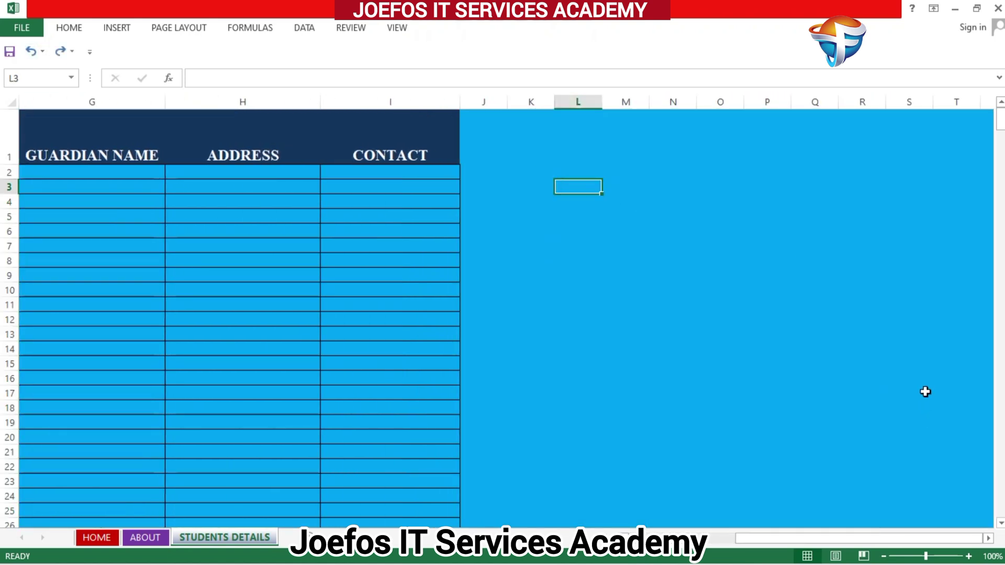
drag(897, 539, 756, 542)
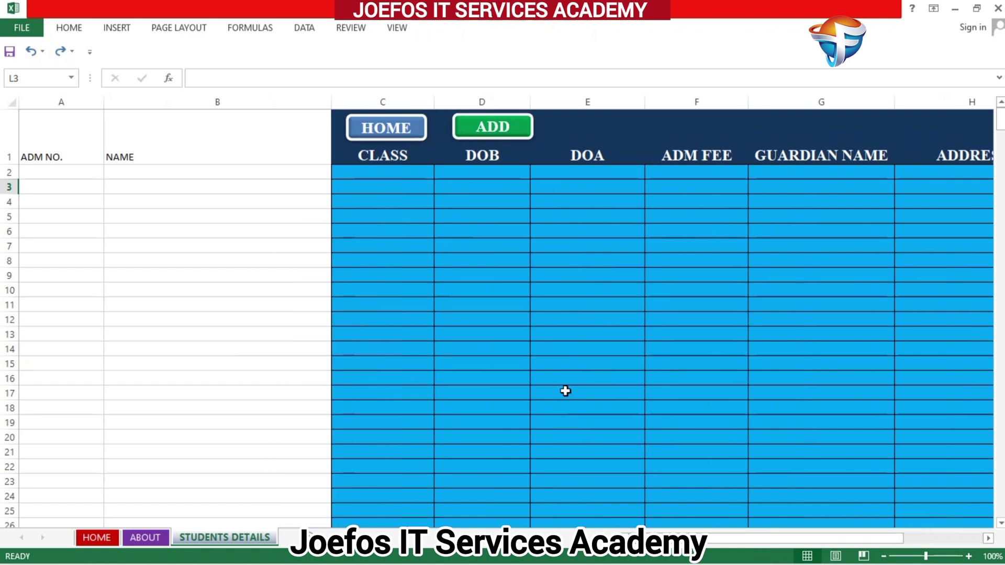
click(30, 52)
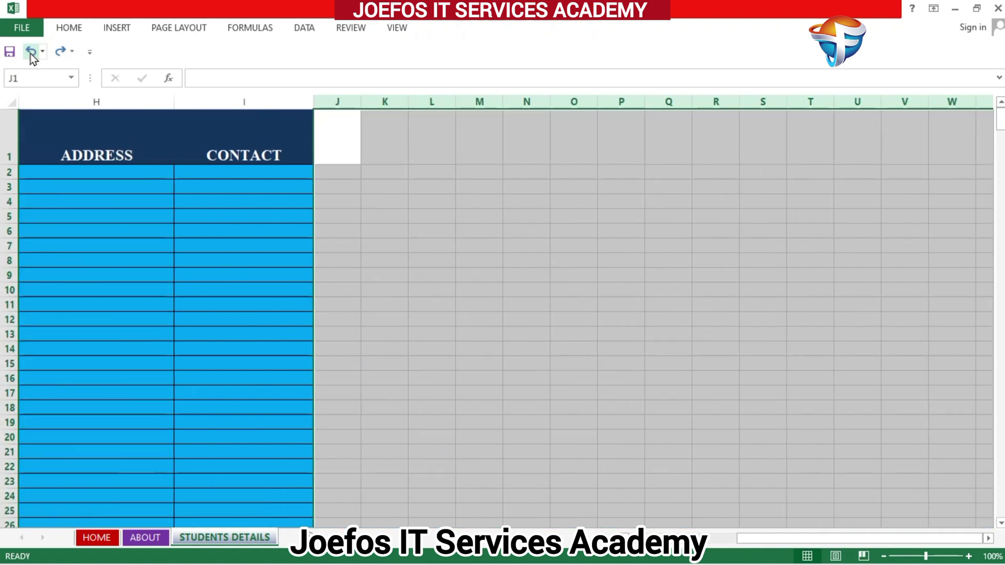
- Undo two more of the latest actions on the STUDENTS DETAILS sheet and deselect the HOME button
drag(870, 539, 748, 549)
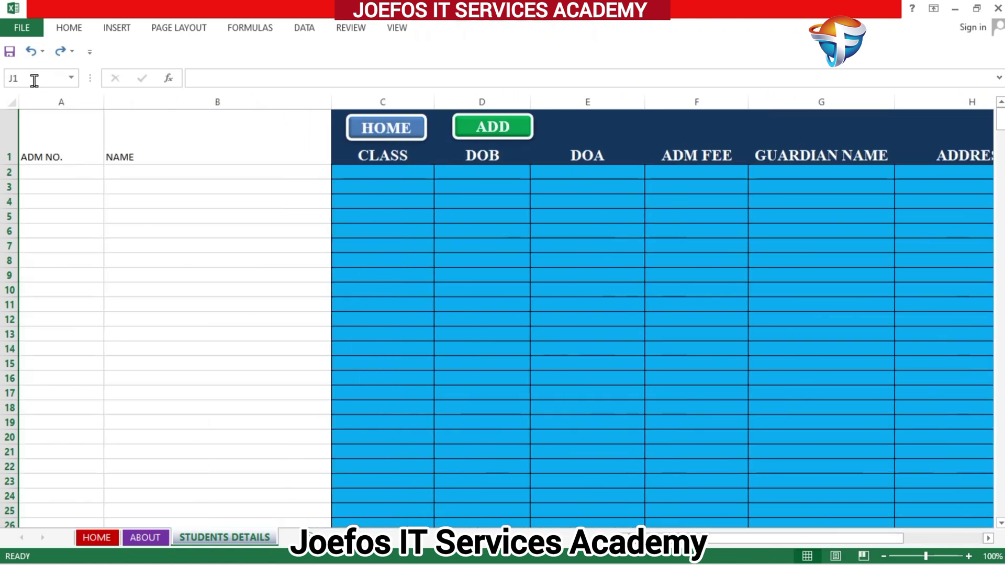
click(33, 52)
click(32, 52)
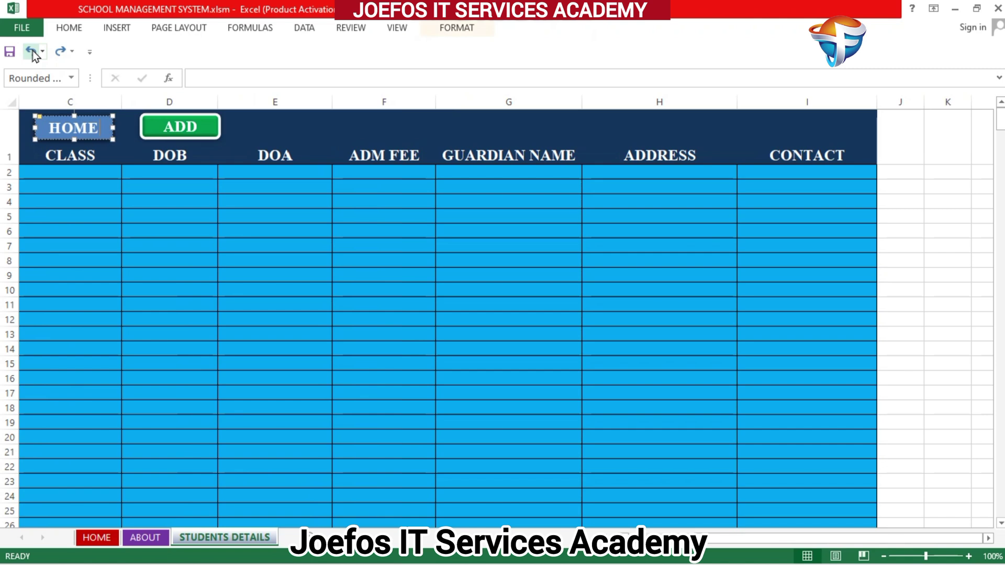
click(137, 212)
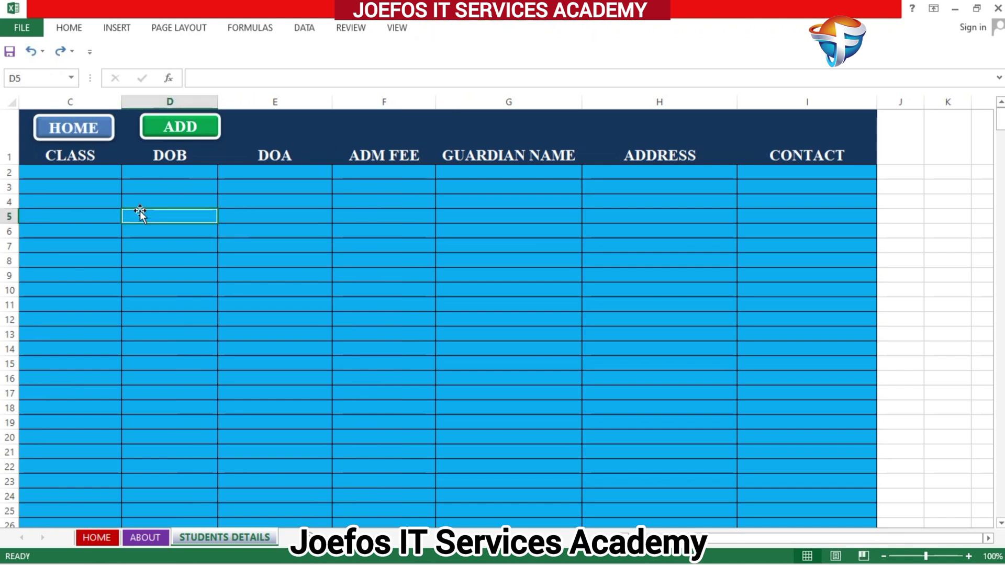
drag(706, 544, 696, 539)
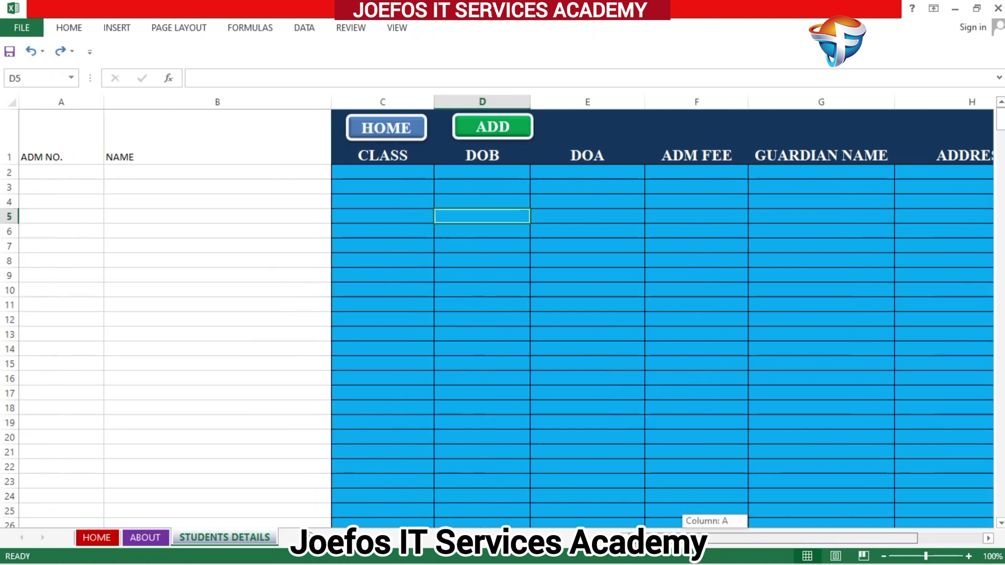
click(50, 127)
drag(50, 127, 413, 332)
click(525, 377)
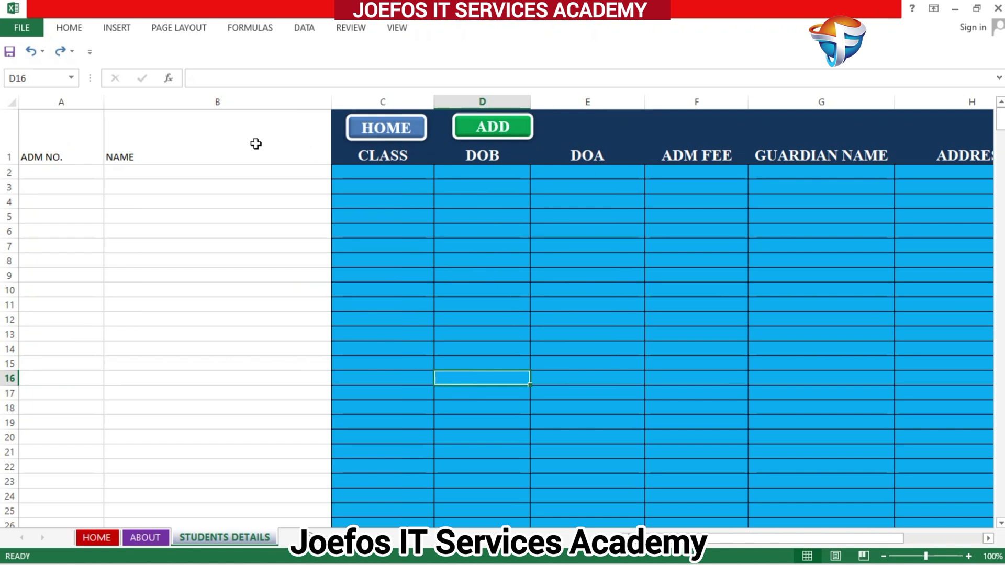
- Fill the ADM NO. and NAME heading cells A1:B1 with the standard dark blue
drag(38, 128, 197, 139)
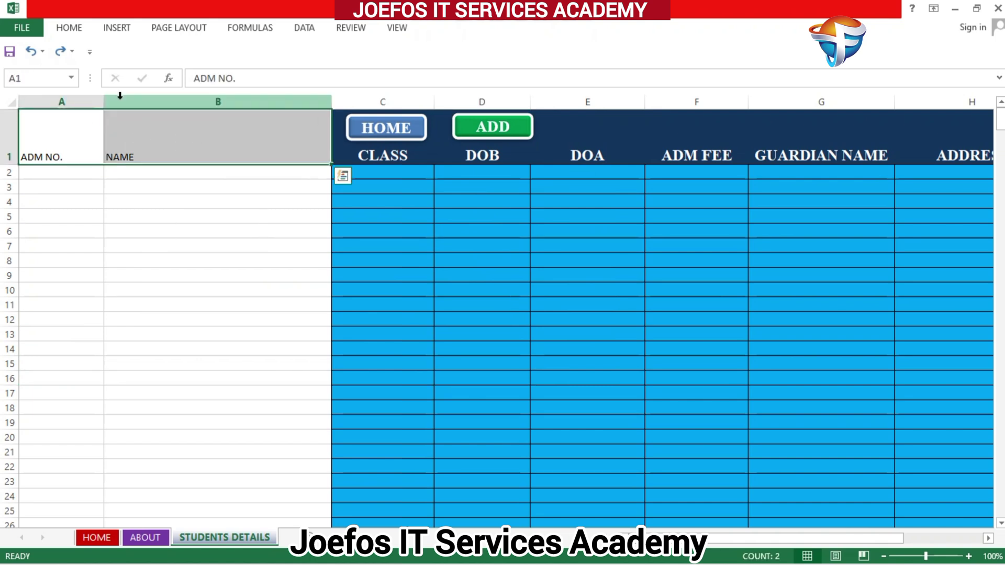
click(68, 32)
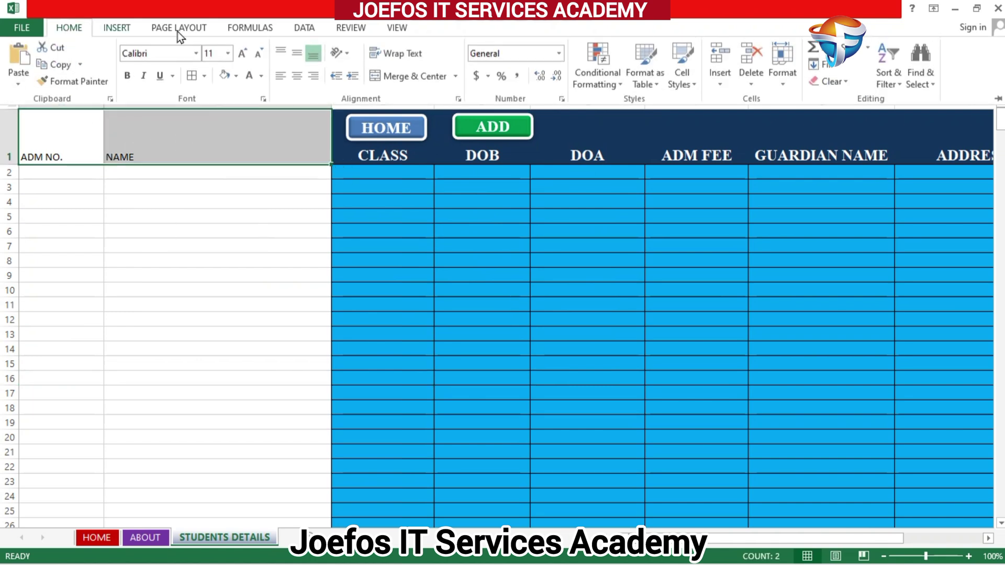
click(236, 76)
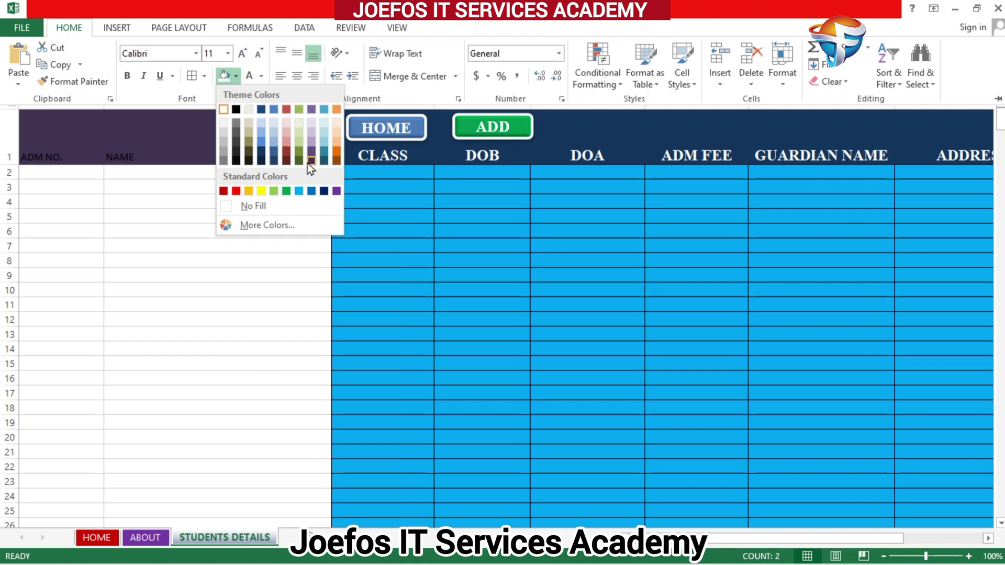
click(324, 191)
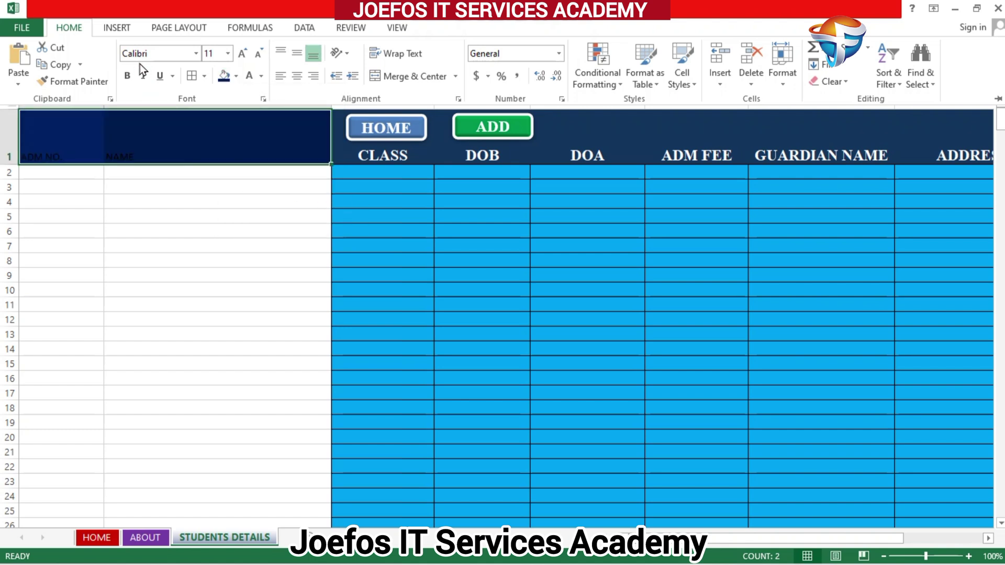
- Make the ADM NO. and NAME headings bold and set their font to Times New Roman
click(127, 76)
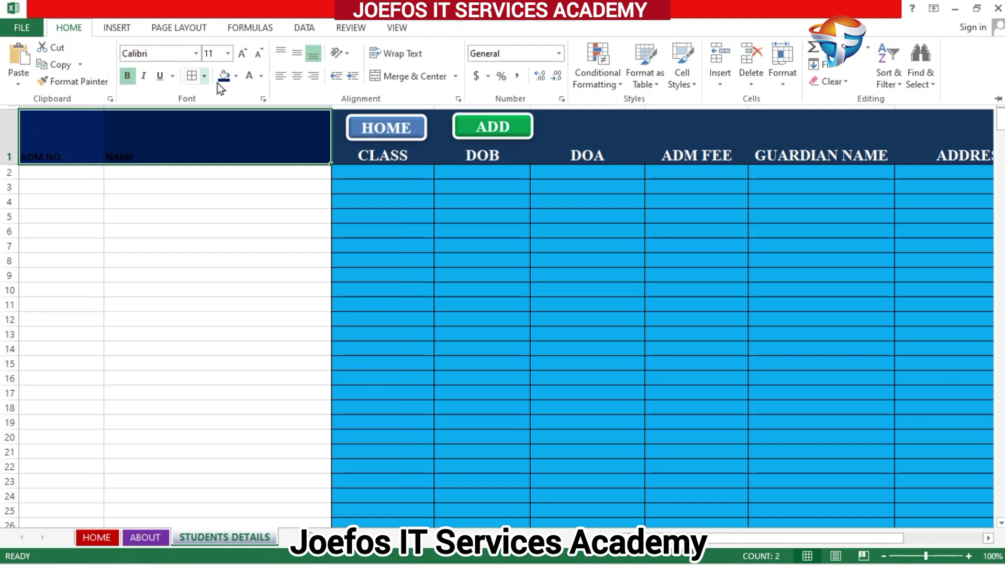
click(171, 53)
text(Times New Roma)
key(Return)
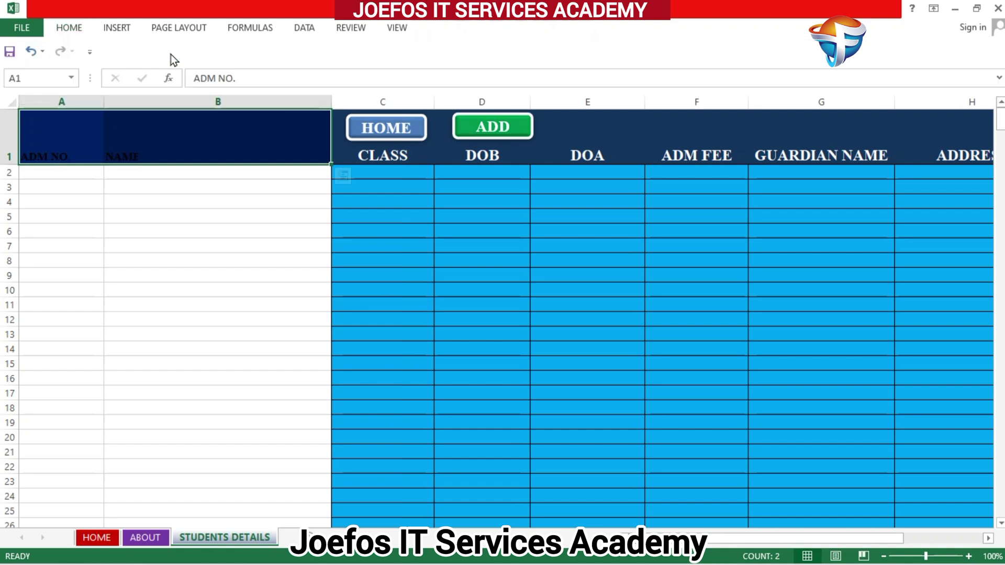
- Set the ADM NO. and NAME headings to white text with font size 14
click(71, 29)
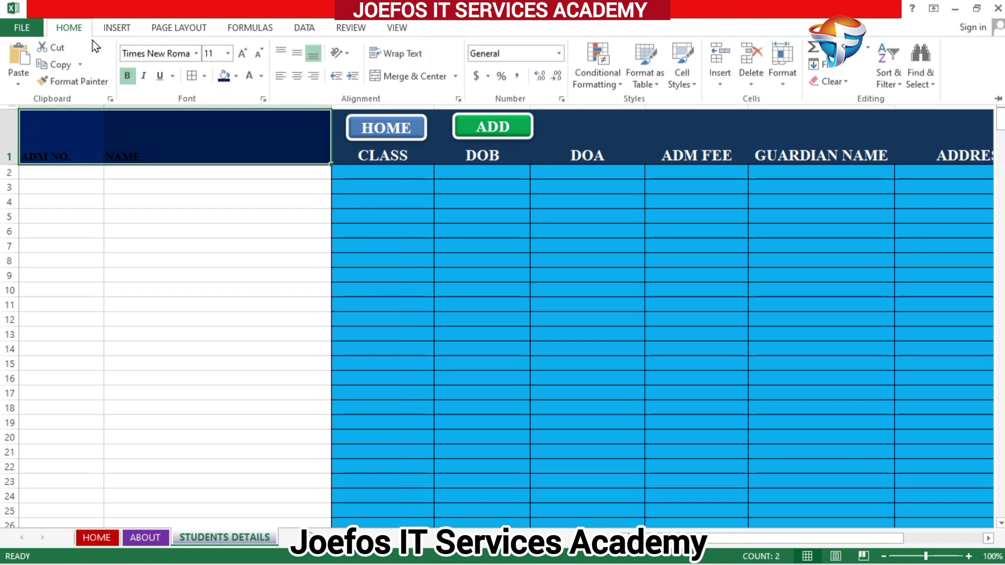
click(246, 79)
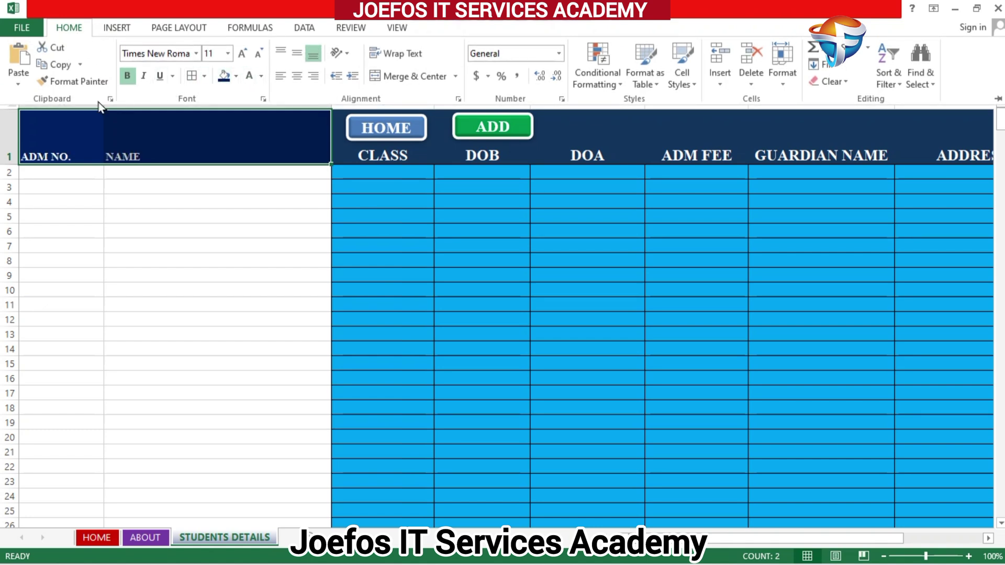
click(227, 51)
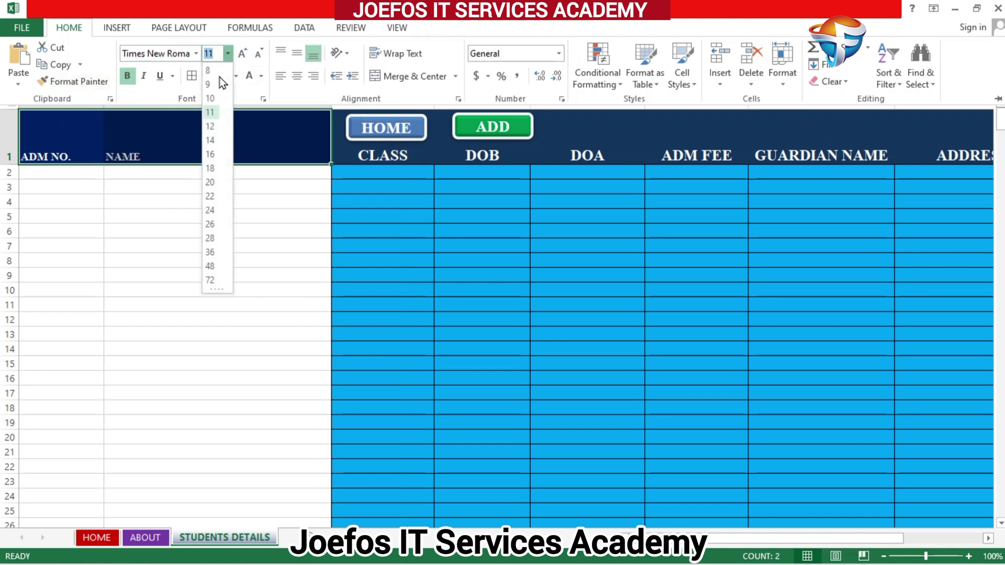
click(209, 138)
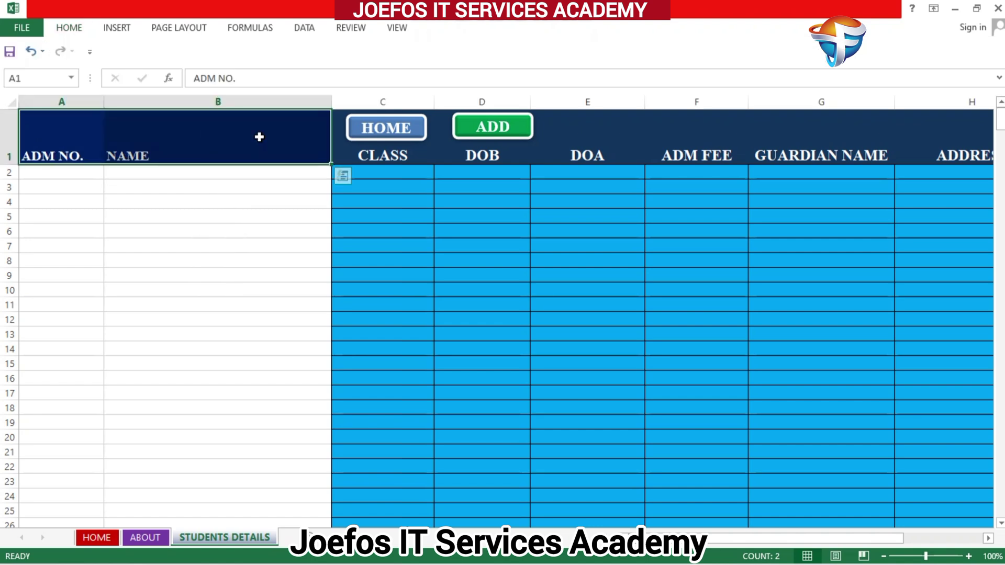
click(289, 216)
click(298, 186)
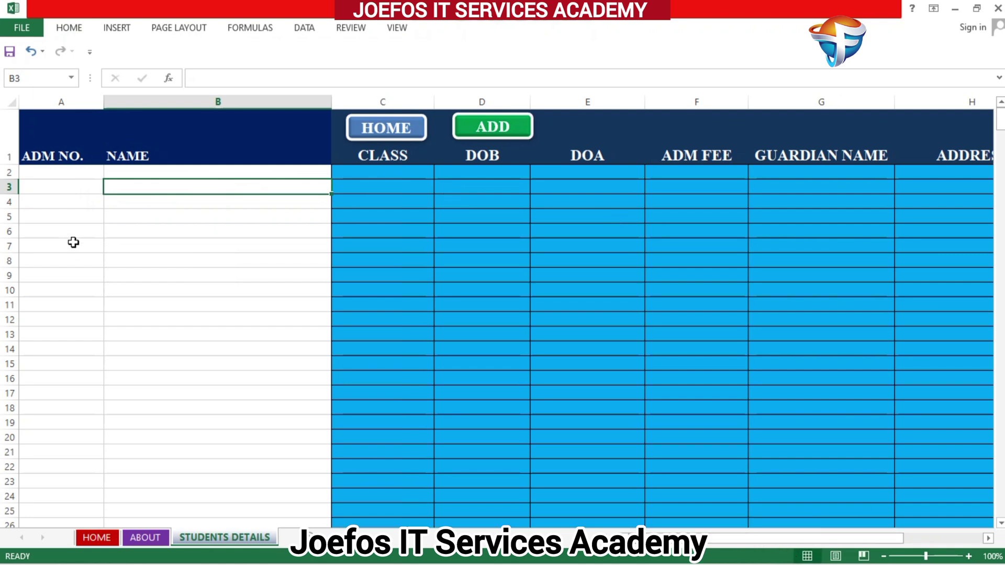
- Fill the ADM NO. and NAME cells A2:B500 with the standard light blue
click(40, 172)
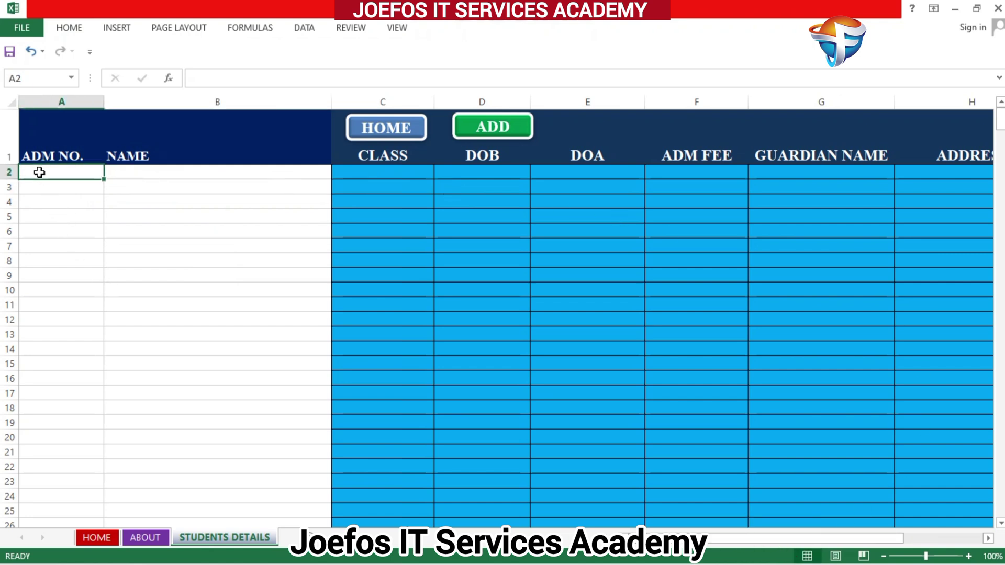
drag(39, 173, 296, 360)
click(75, 30)
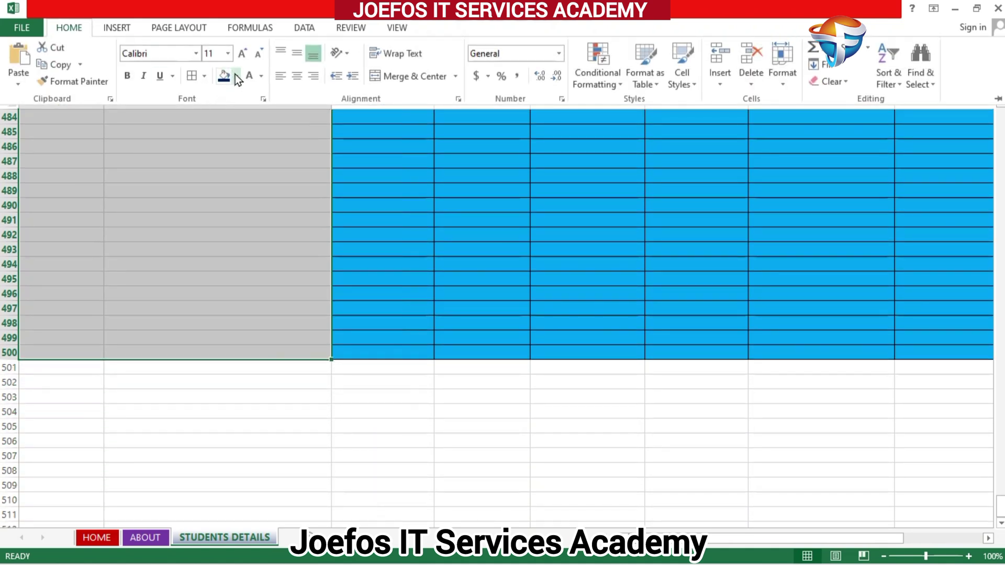
click(235, 75)
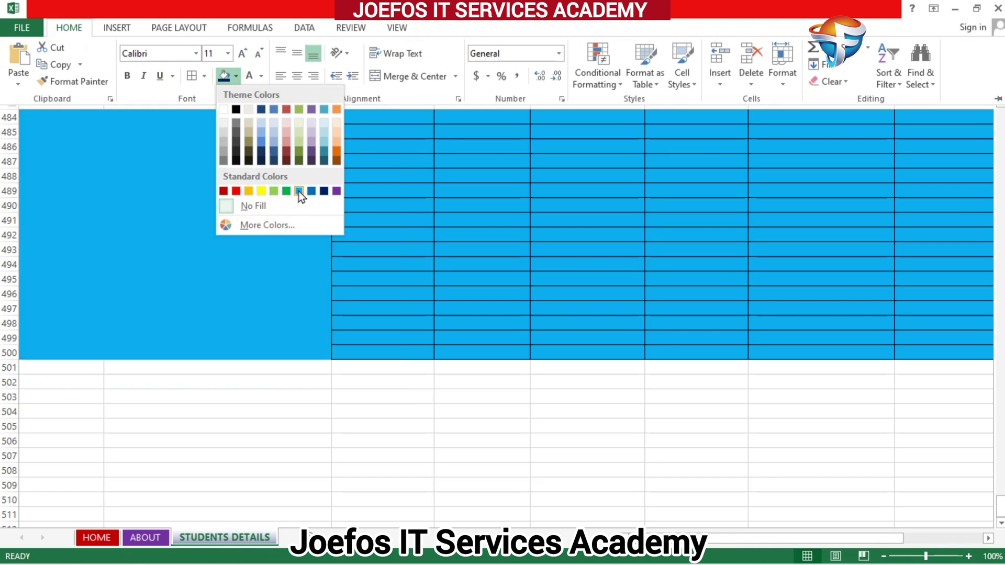
click(300, 191)
key(ctrl+BackSpace)
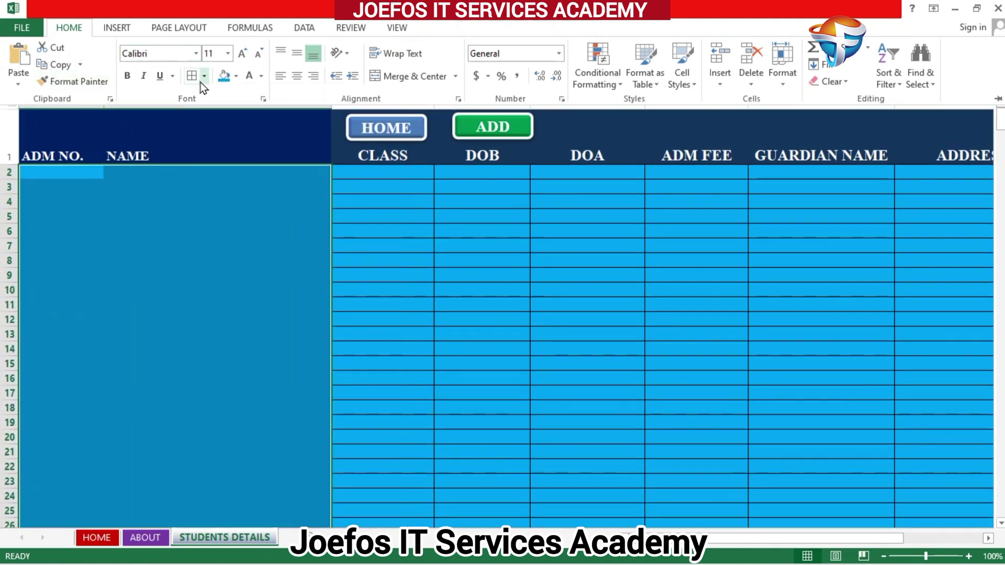
- Apply all borders to the selected ADM NO. and NAME cells from row 2 to row 500
click(201, 82)
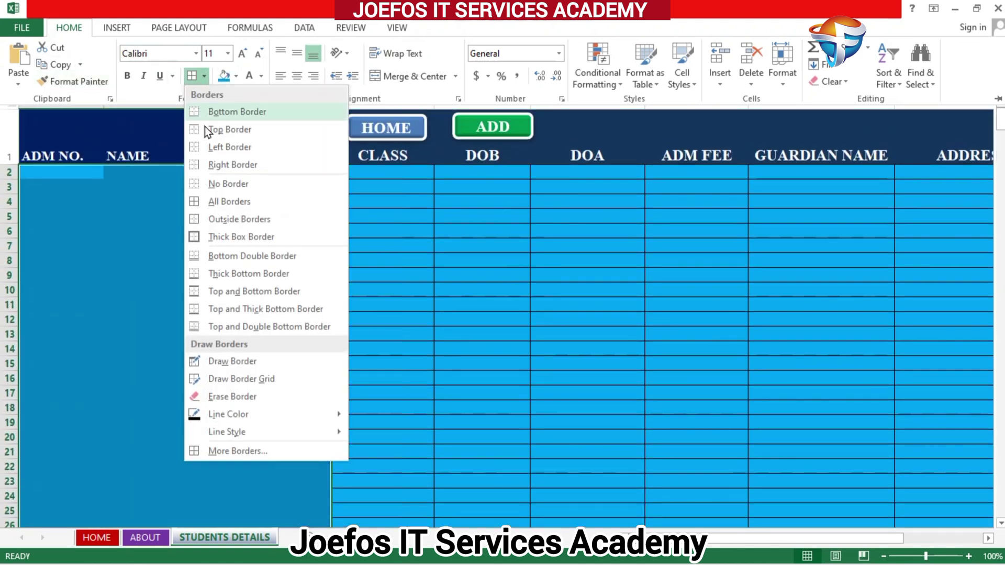
click(224, 201)
key(ctrl+F1)
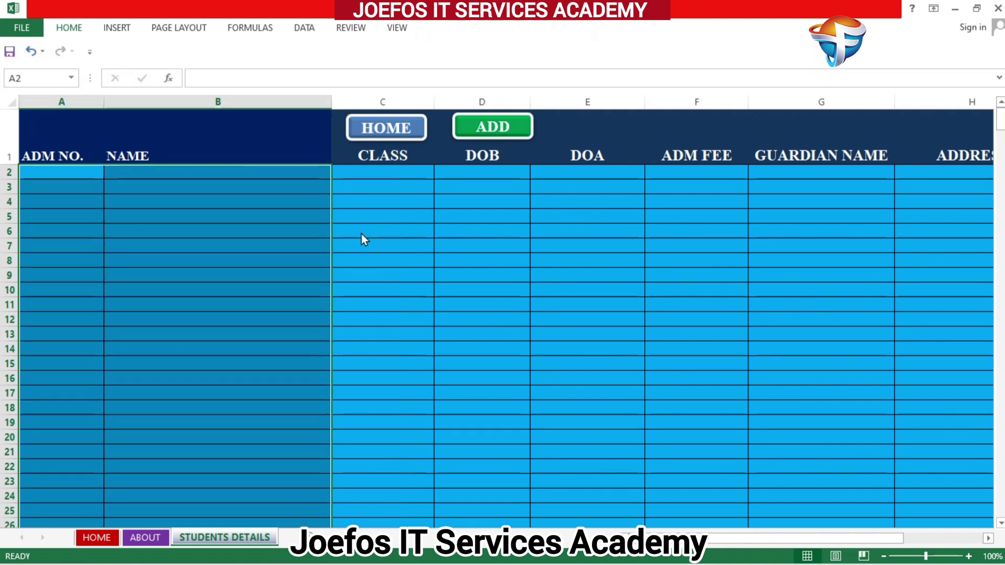
click(444, 247)
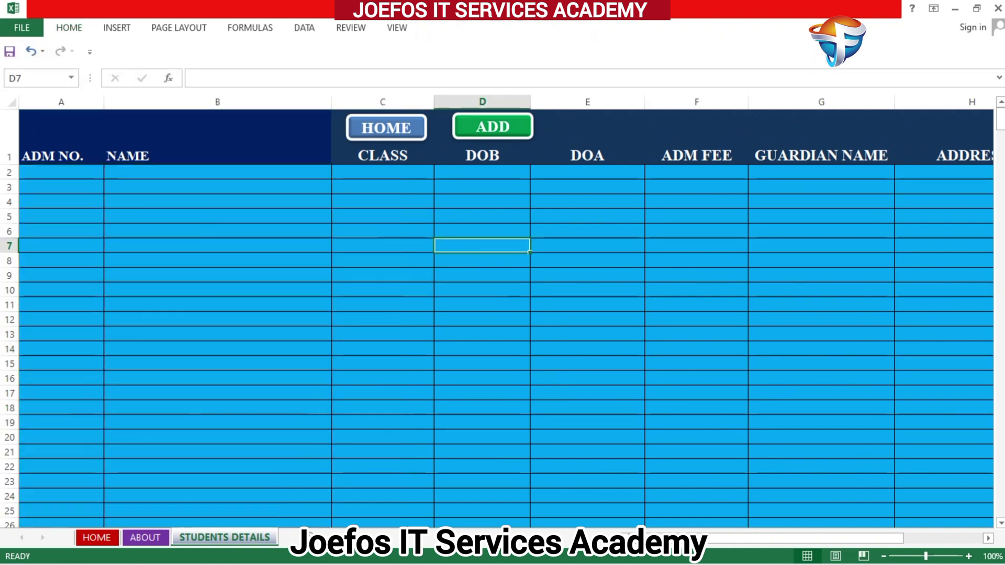
- Fill all cells from J1 to the last column and row of the sheet with white
click(987, 538)
click(988, 538)
click(903, 152)
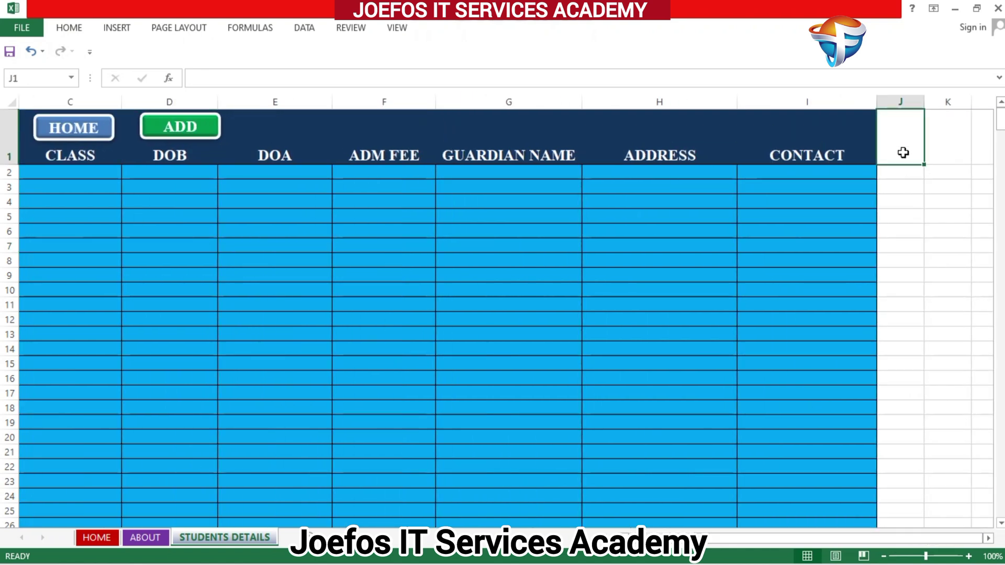
key(ctrl+shift+Right)
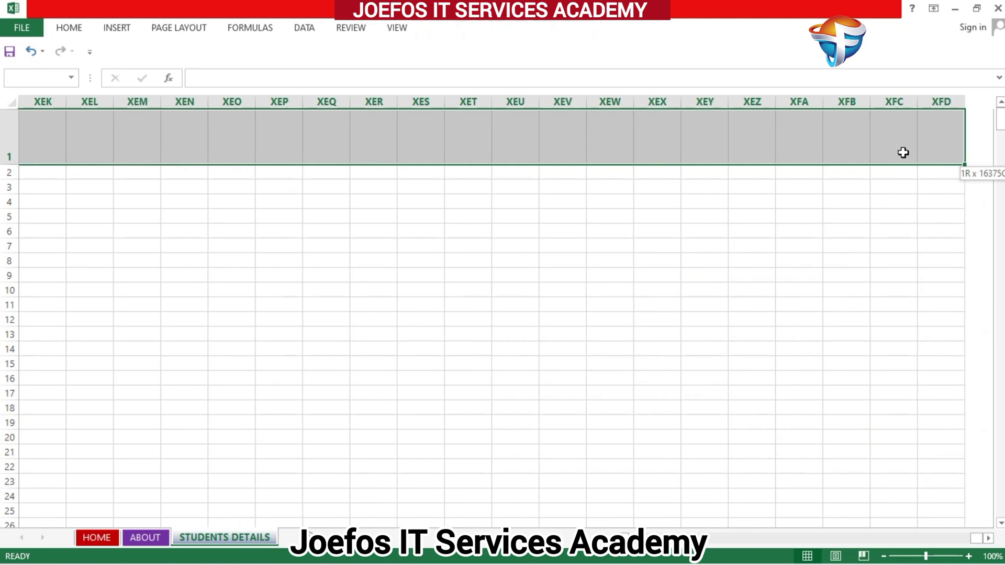
key(ctrl+shift+Down)
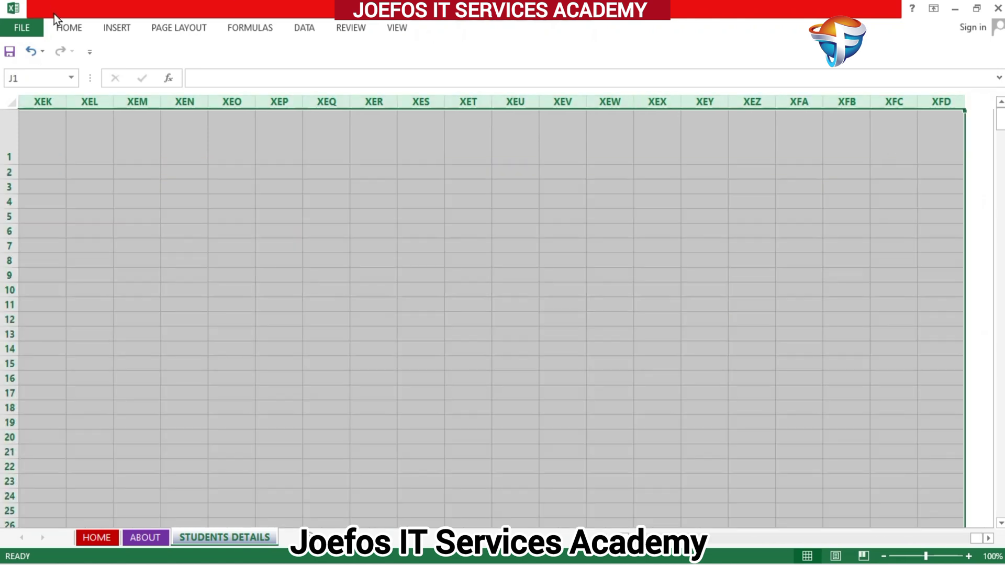
click(68, 29)
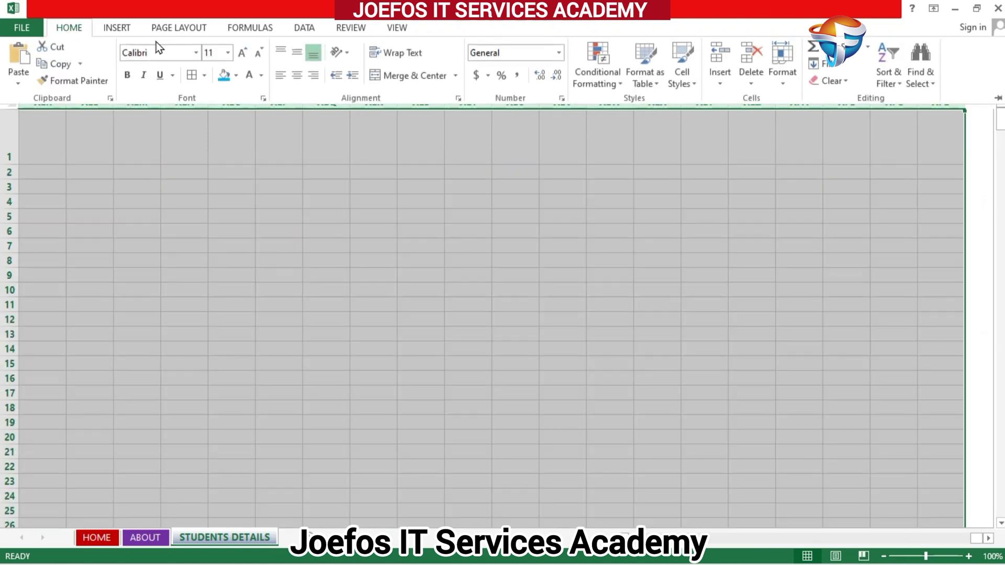
click(238, 77)
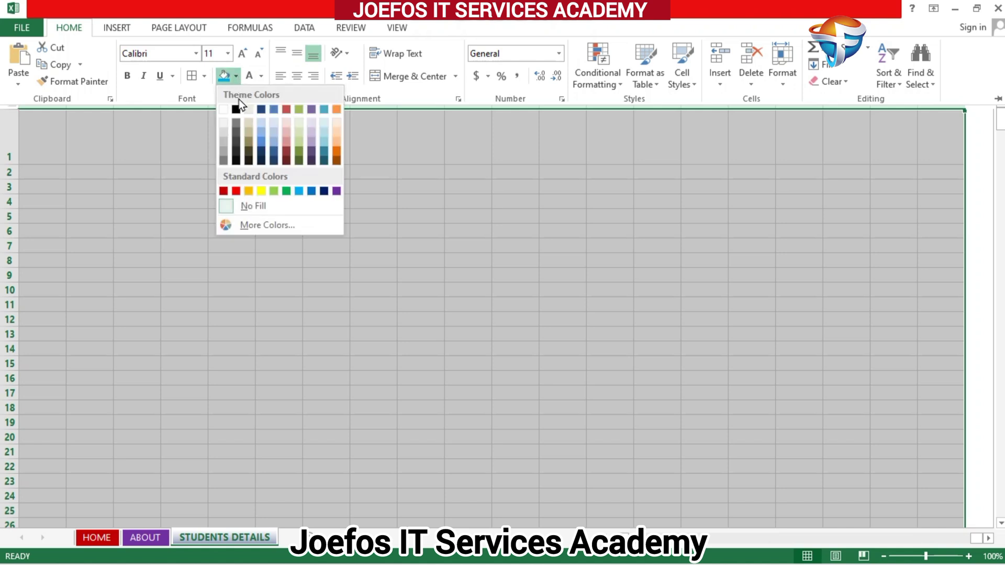
click(223, 110)
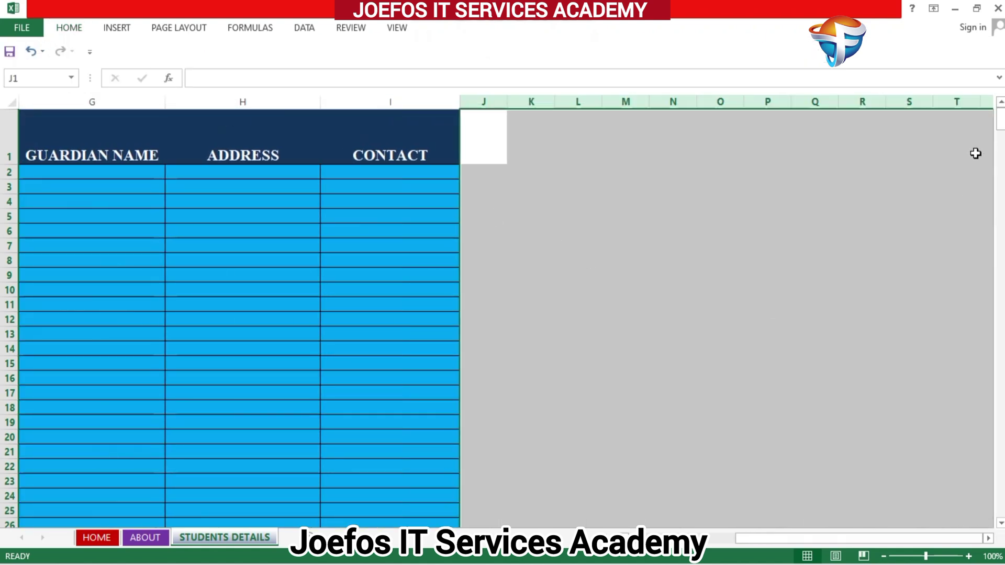
drag(1002, 137, 1001, 379)
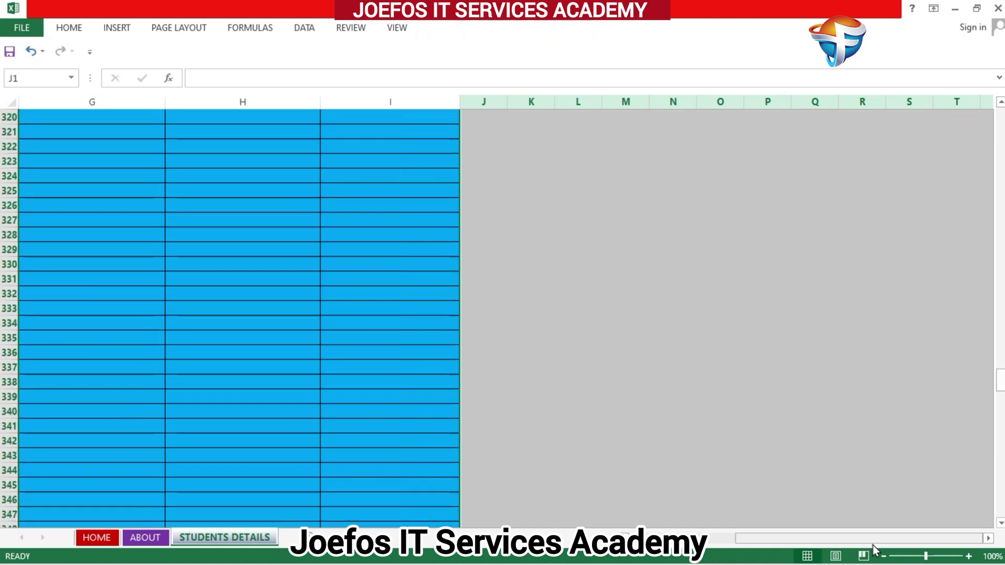
drag(808, 540, 775, 540)
drag(1002, 374, 1002, 111)
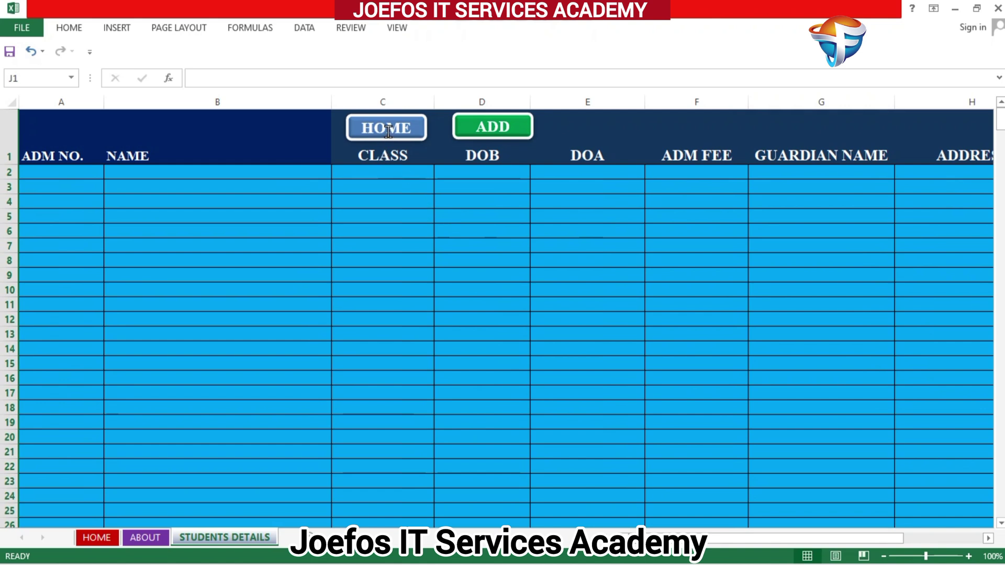
- Move the HOME button above the ADM NO. heading and the ADD button into the NAME heading cell
drag(357, 124, 27, 118)
drag(457, 126, 173, 127)
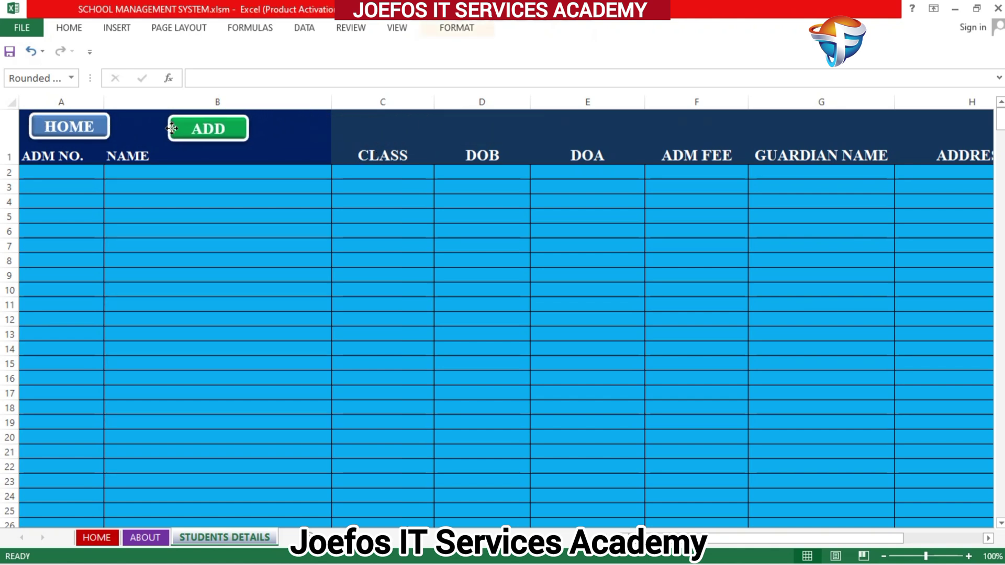
click(344, 150)
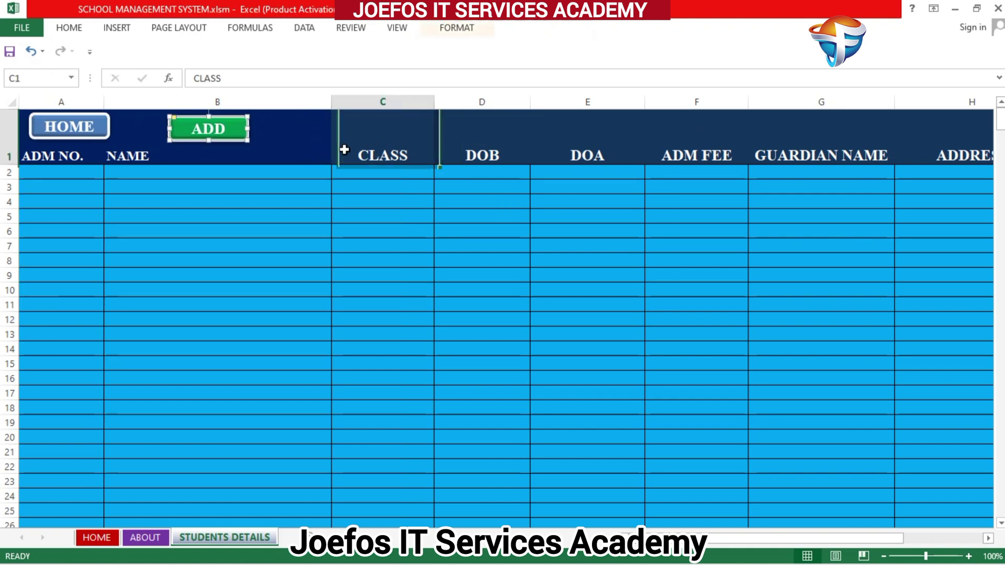
- Autofill the ADM NO. heading cell A1 across to C1
click(301, 150)
click(87, 157)
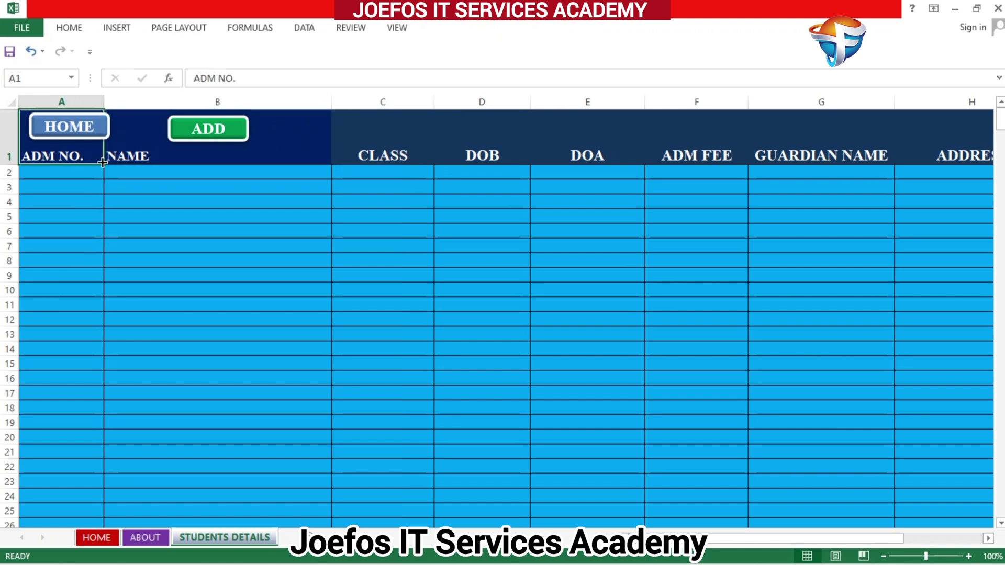
drag(103, 166, 414, 153)
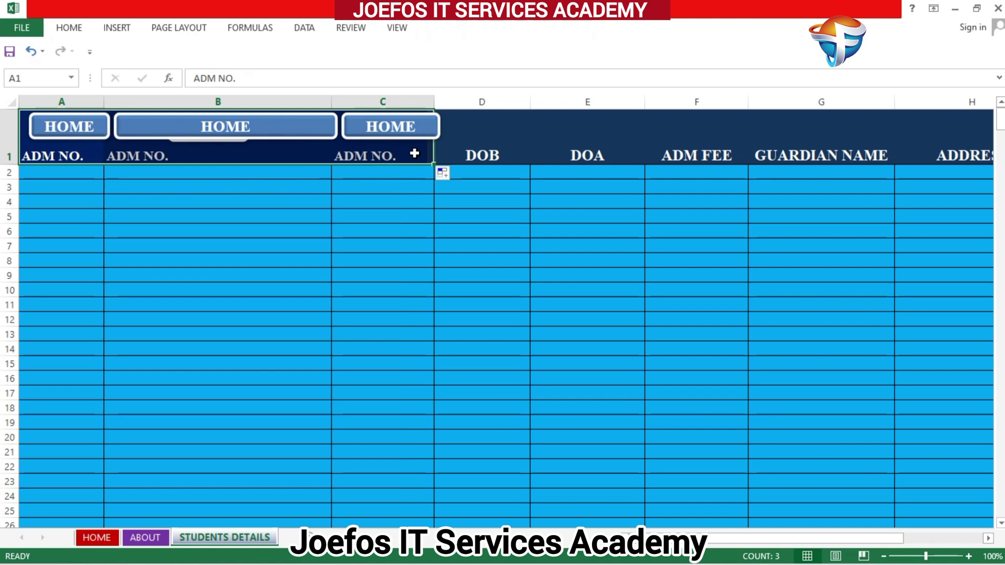
- Undo the autofill of the ADM NO. heading across A1 to C1
click(31, 51)
click(352, 148)
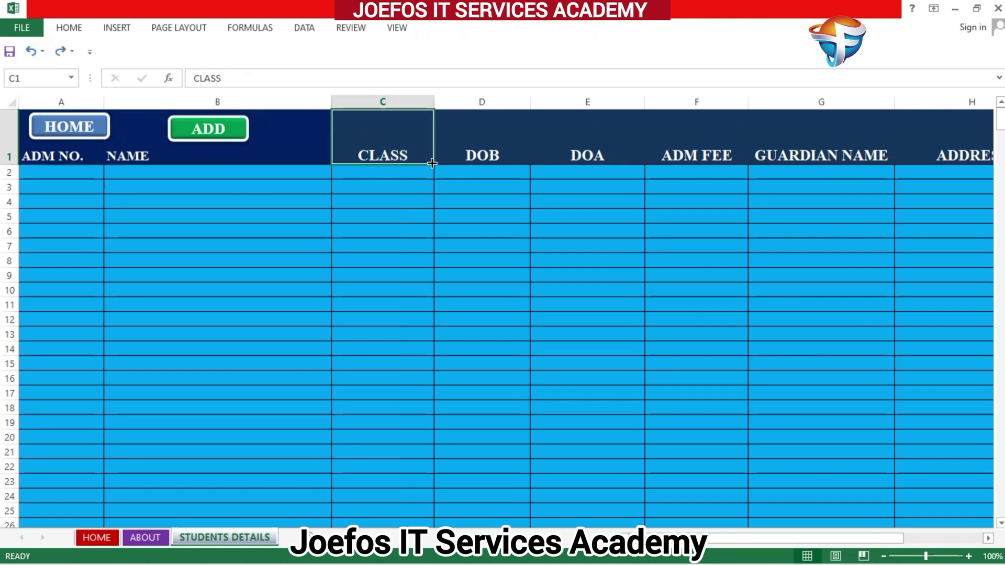
drag(476, 164, 751, 168)
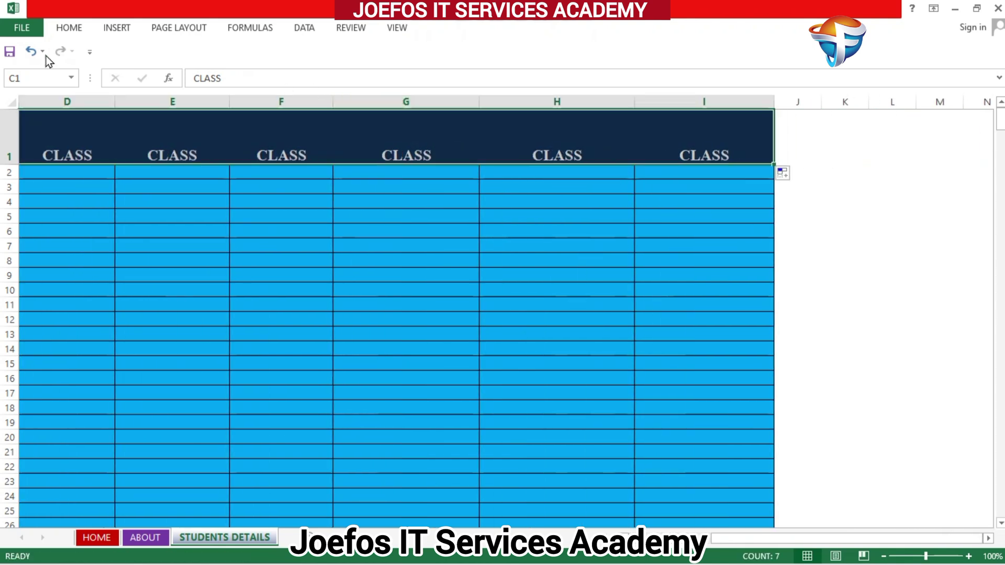
click(31, 50)
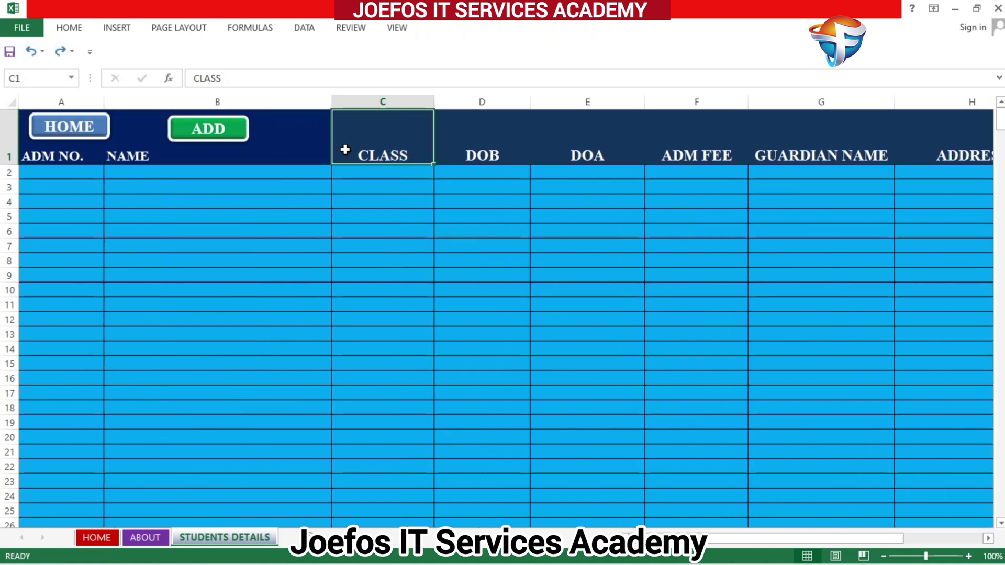
- Fill the heading cells from NAME in B1 through CONTACT in I1 with the standard dark blue color
key(ctrl+y)
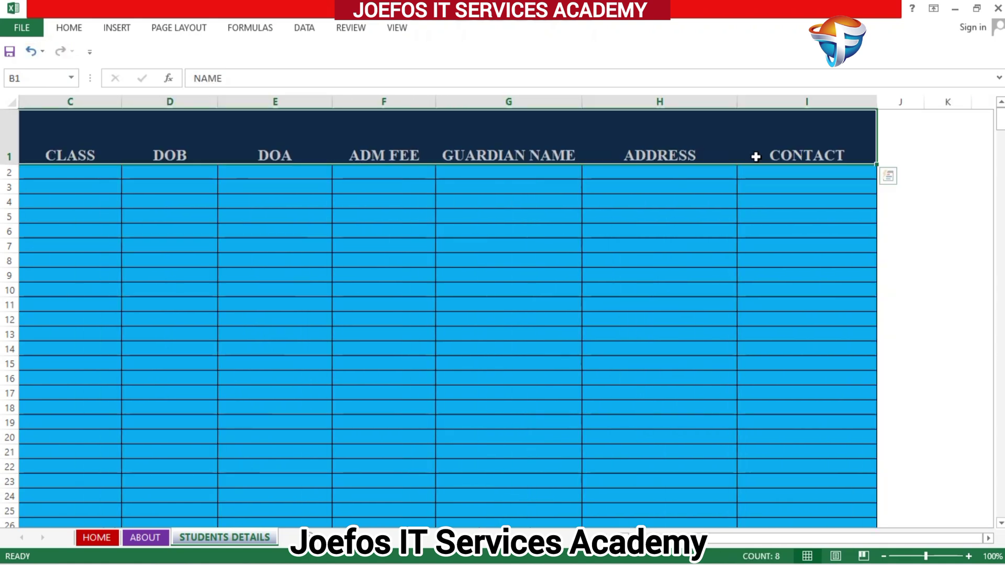
click(79, 31)
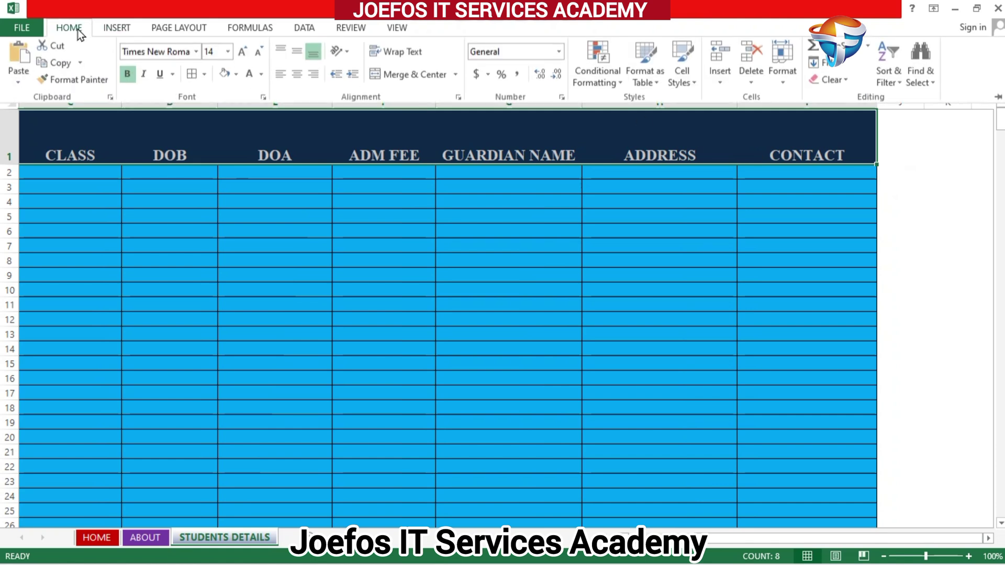
click(237, 79)
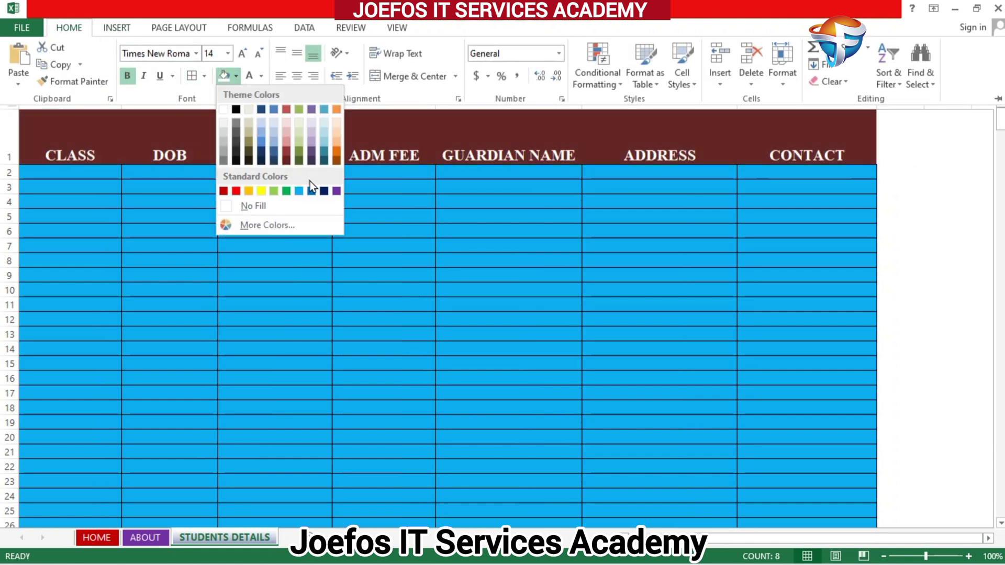
click(324, 191)
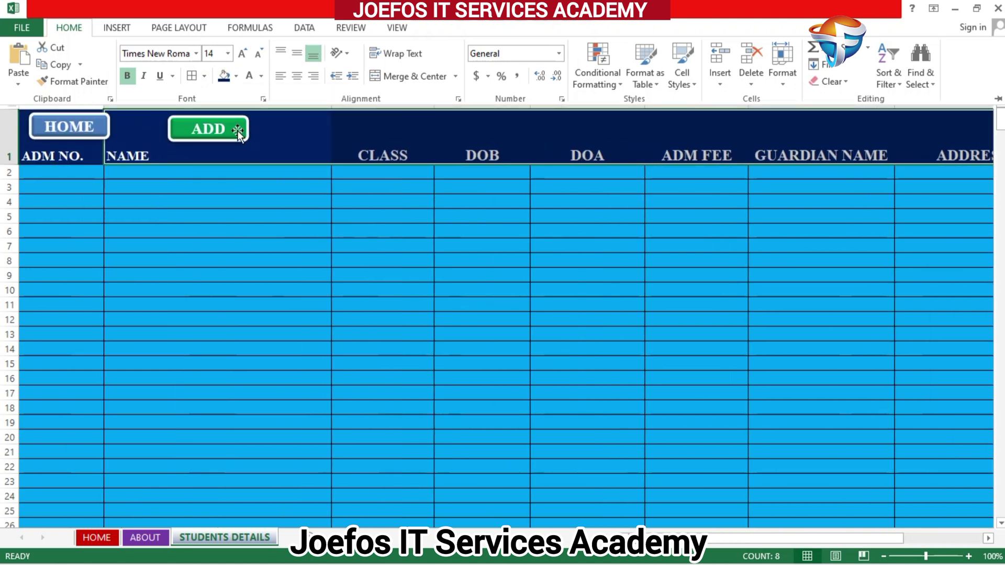
click(207, 231)
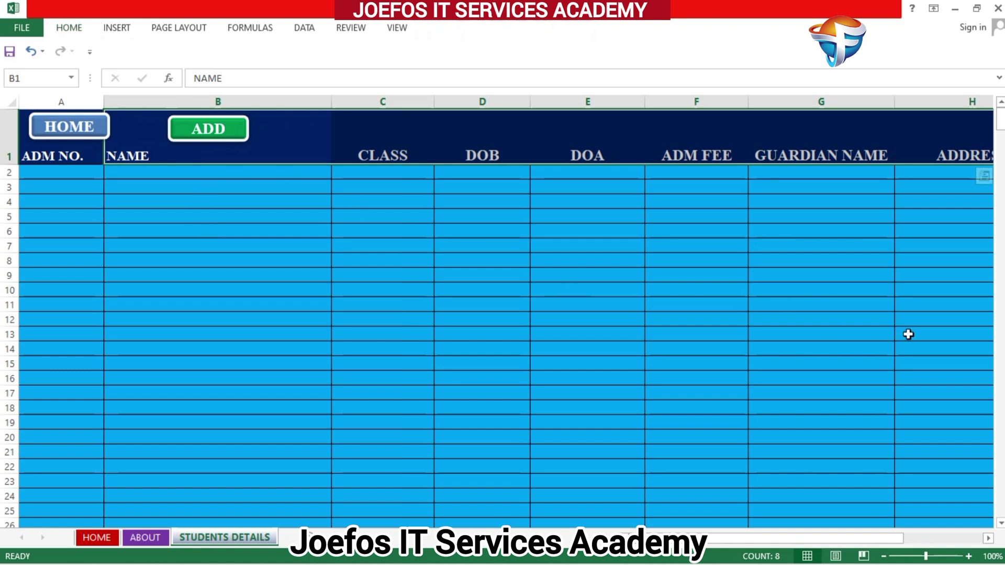